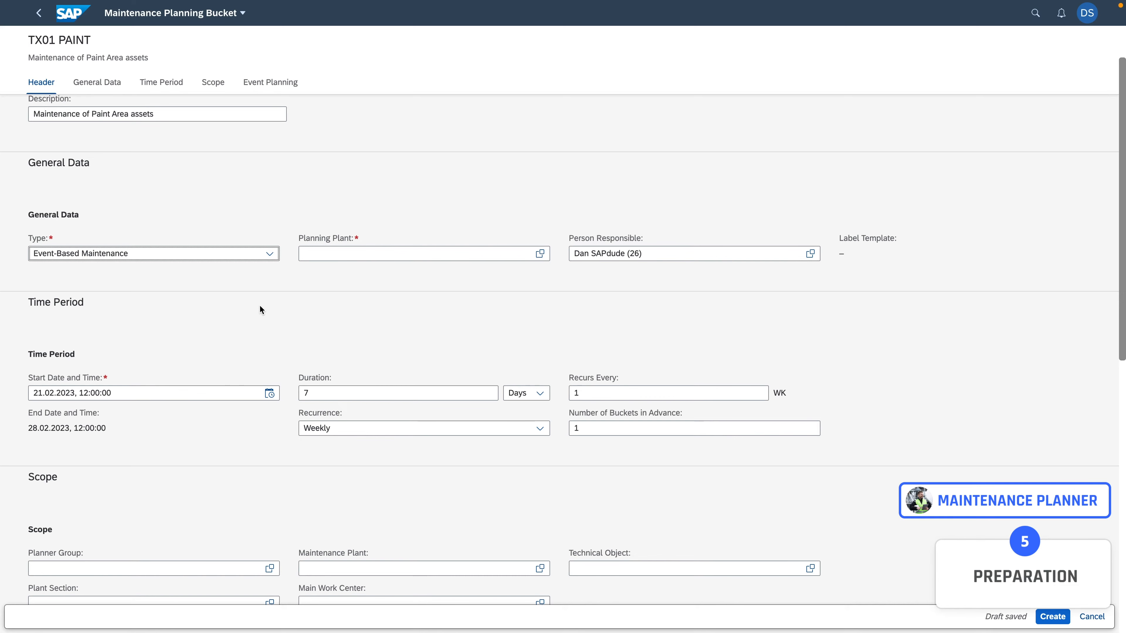
Step: Set the bucket's planning plant to TX01 (Texas)
{"action": "scroll", "coordinate": [261, 309], "scroll_direction": "down", "scroll_amount": 1}
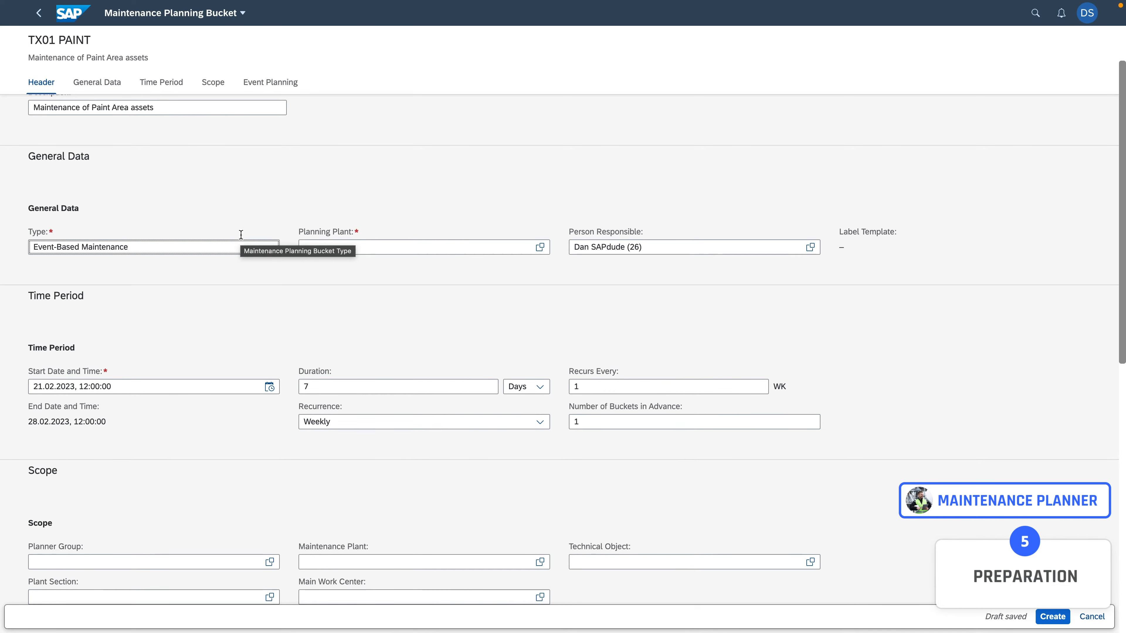
{"action": "left_click", "coordinate": [292, 278]}
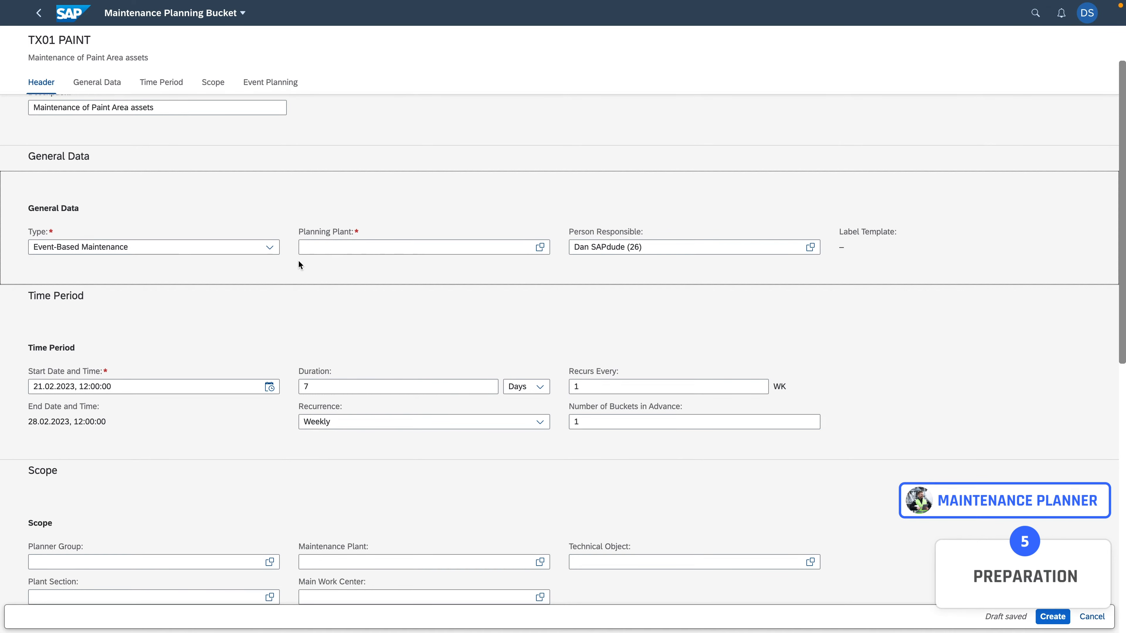
{"action": "left_click", "coordinate": [378, 247]}
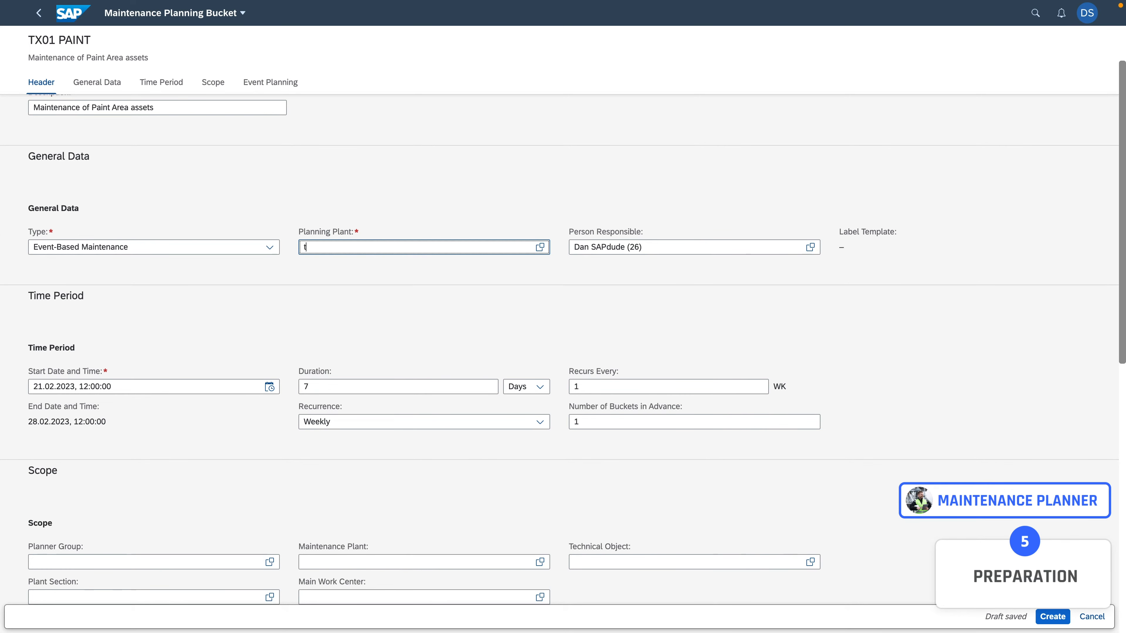
{"action": "type", "text": "tx01"}
{"action": "key", "text": "Return"}
Step: Set the bucket's start date and time to 01.03.2023, 12:00:00
{"action": "scroll", "coordinate": [386, 294], "scroll_direction": "down", "scroll_amount": 1}
{"action": "scroll", "coordinate": [386, 300], "scroll_direction": "down", "scroll_amount": 1}
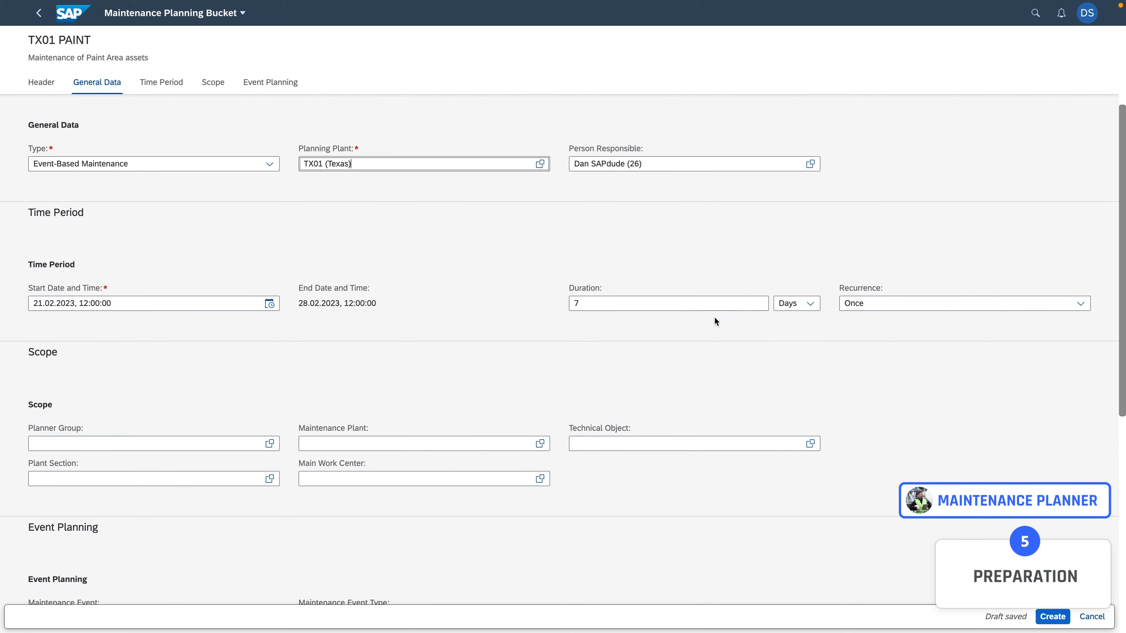
{"action": "left_click", "coordinate": [269, 303]}
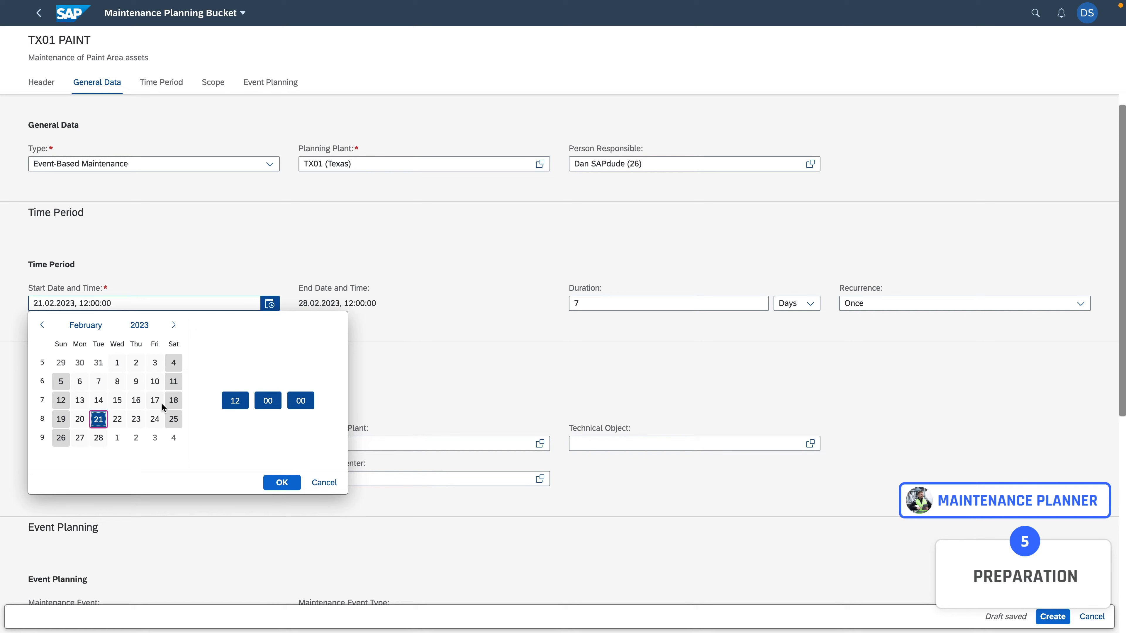
{"action": "left_click", "coordinate": [173, 326]}
{"action": "left_click", "coordinate": [117, 364]}
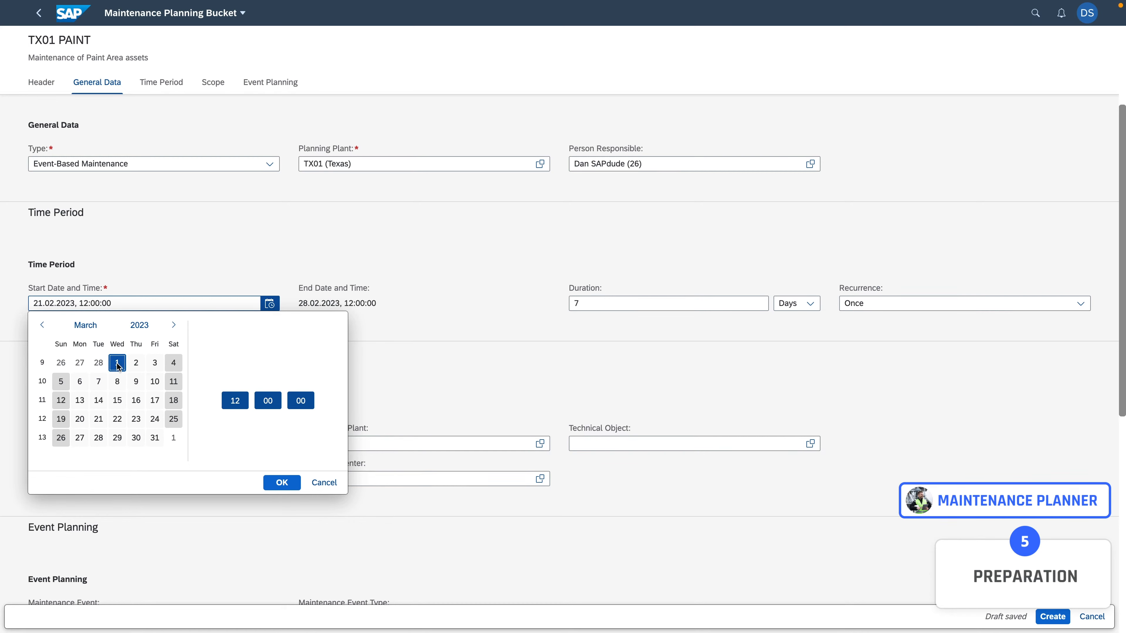
{"action": "left_click", "coordinate": [280, 484]}
Step: Set the duration of the bucket's time period to 14 days
{"action": "left_click", "coordinate": [632, 304]}
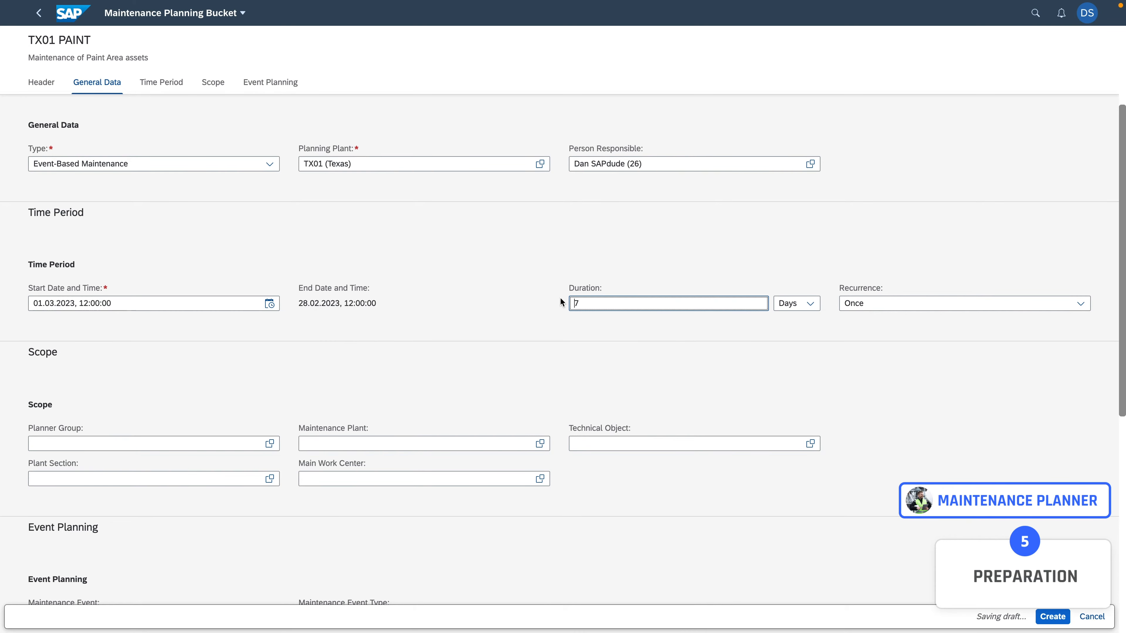
{"action": "left_click_drag", "start_coordinate": [582, 299], "coordinate": [535, 303]}
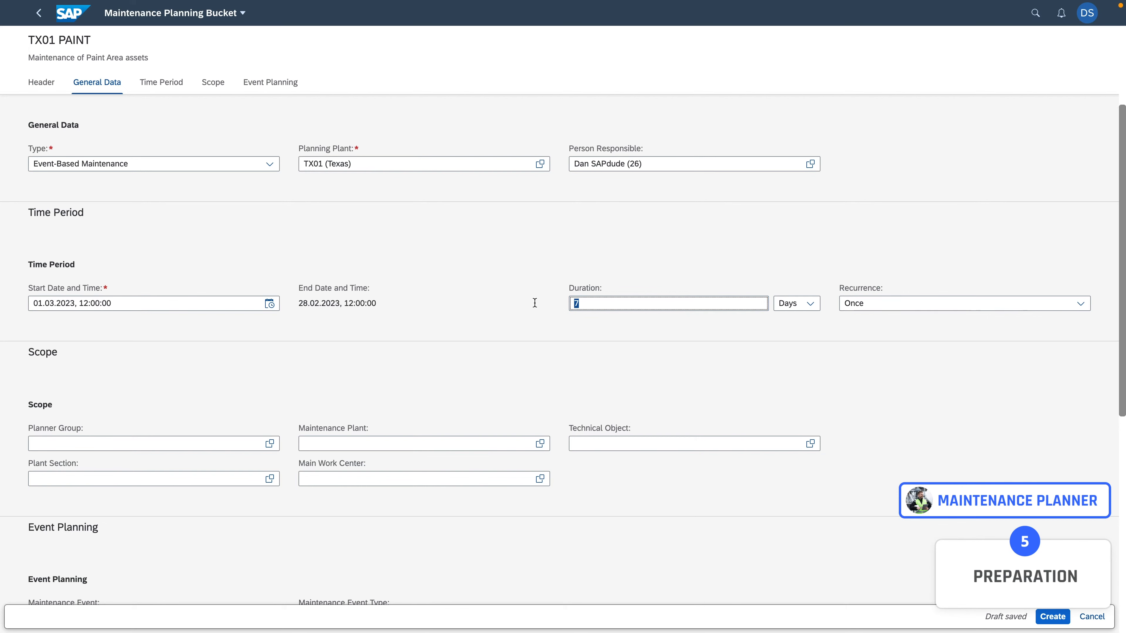
{"action": "type", "text": "14"}
{"action": "left_click", "coordinate": [526, 322]}
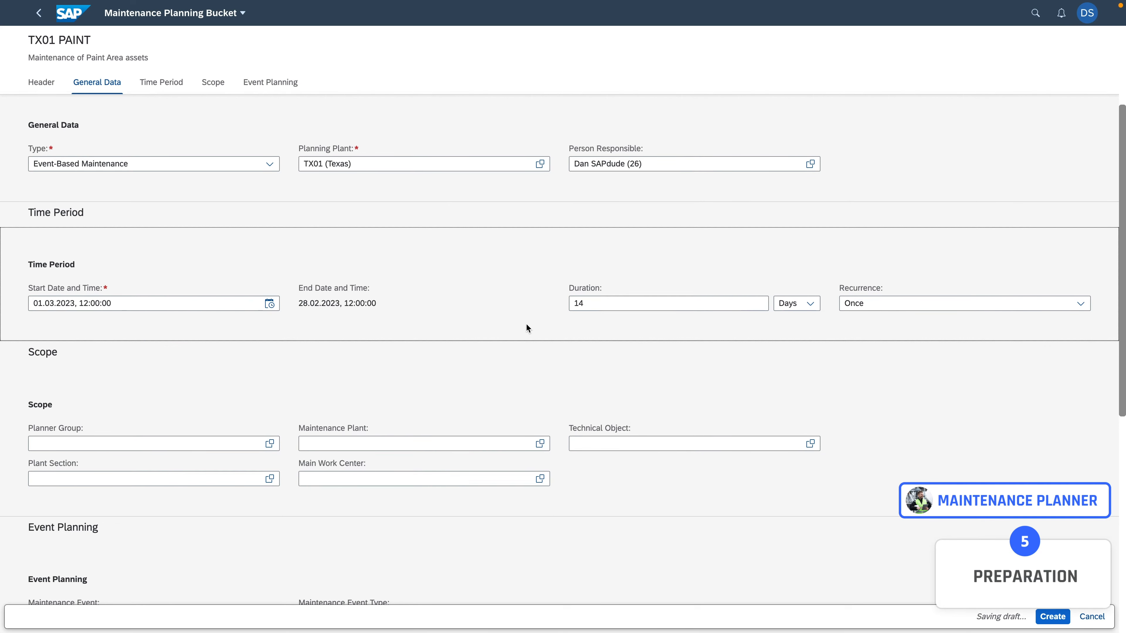
Step: Limit the bucket's scope to the maintenance plant Texas (TX01)
{"action": "scroll", "coordinate": [448, 360], "scroll_direction": "down", "scroll_amount": 1}
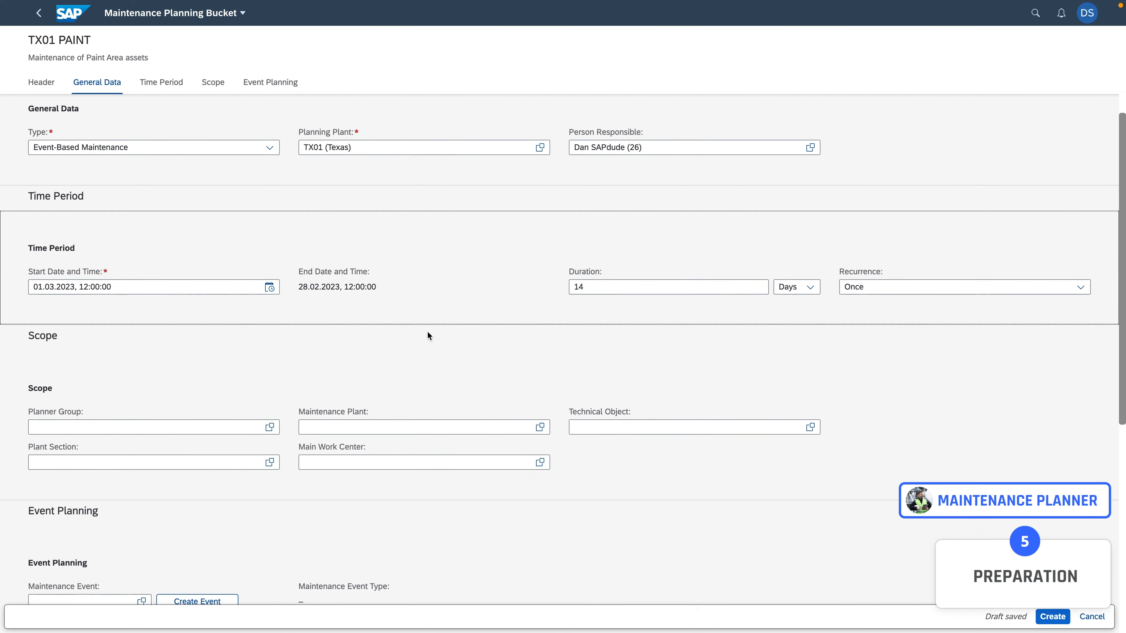
{"action": "scroll", "coordinate": [124, 335], "scroll_direction": "down", "scroll_amount": 2}
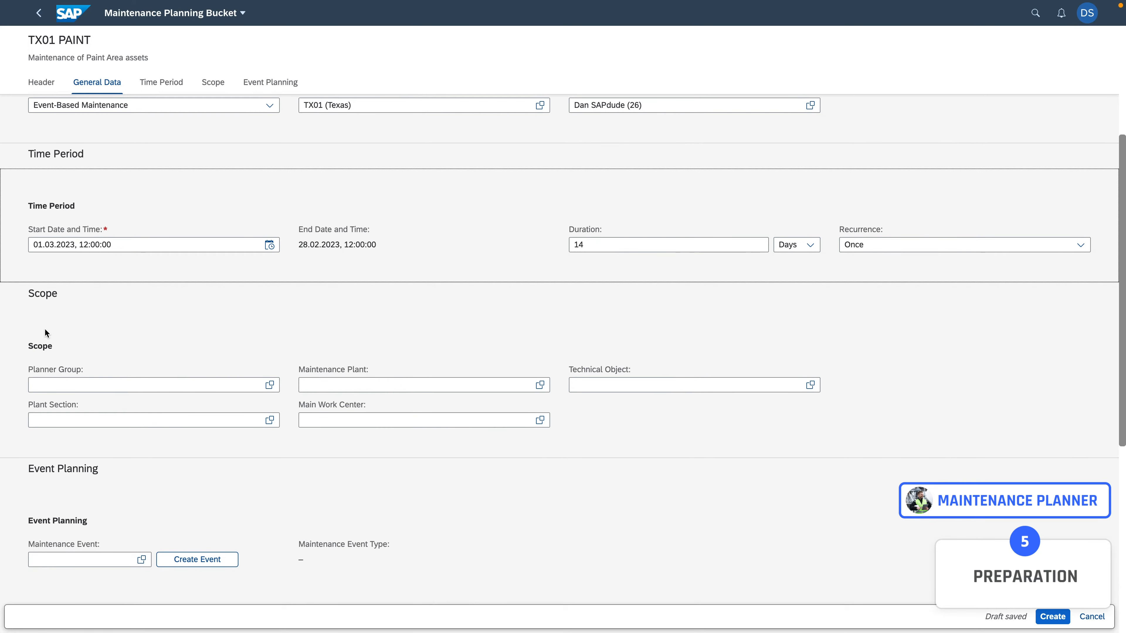
{"action": "left_click", "coordinate": [384, 385]}
{"action": "type", "text": "t"}
{"action": "type", "text": "exa"}
{"action": "key", "text": "Return"}
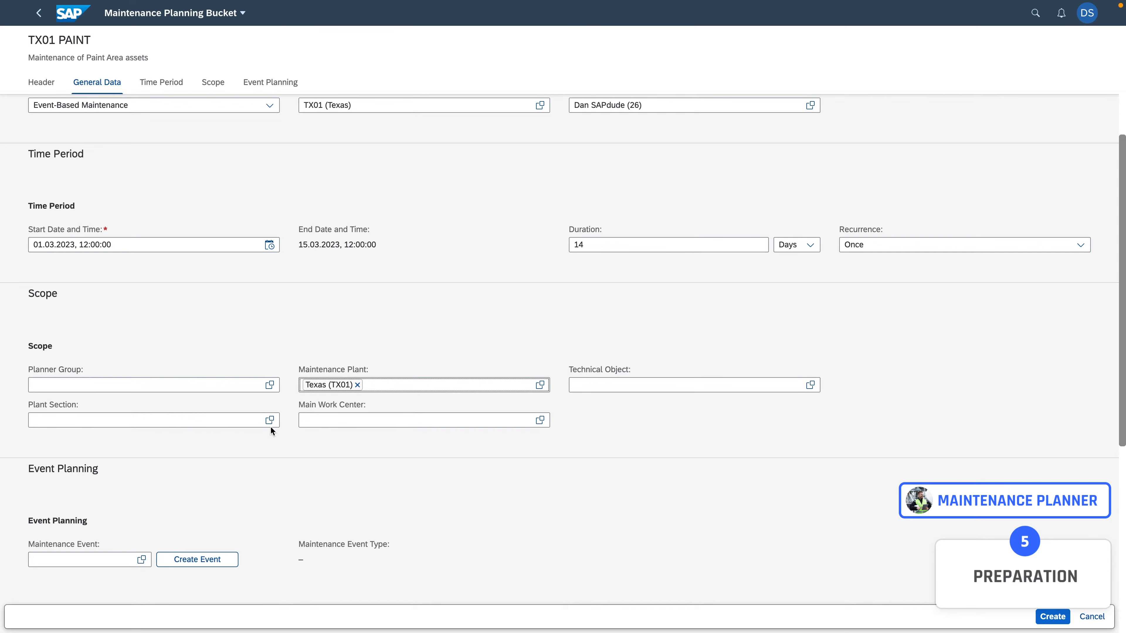
Step: Search for "compressor" and add Air Compressor BACP (10000153) as the scope's technical object
{"action": "left_click", "coordinate": [616, 390]}
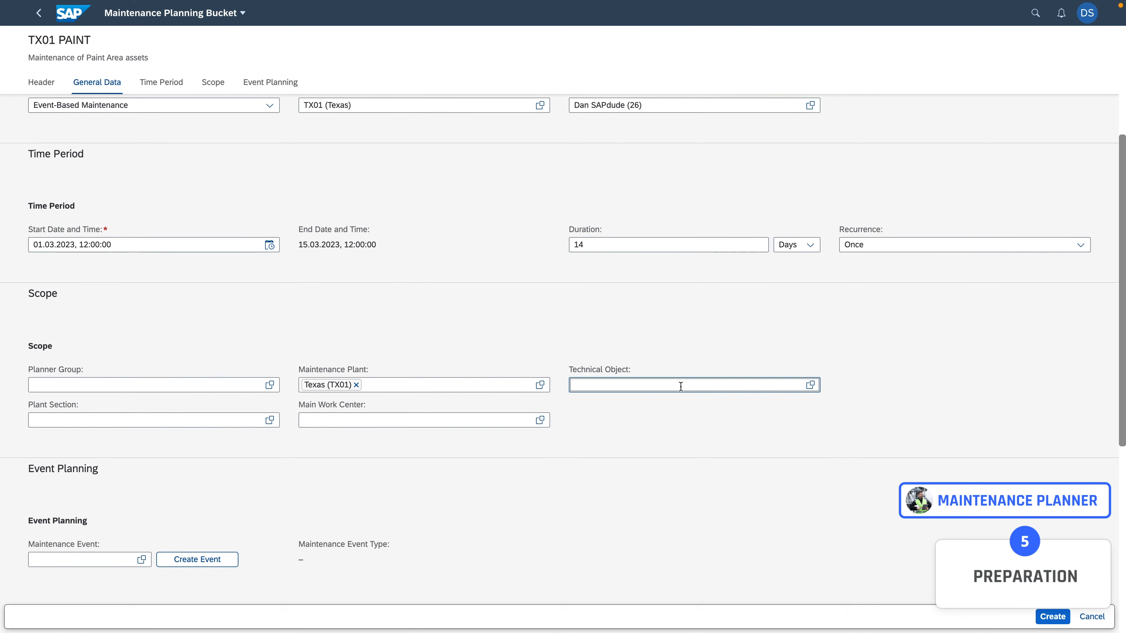
{"action": "type", "text": "compressor"}
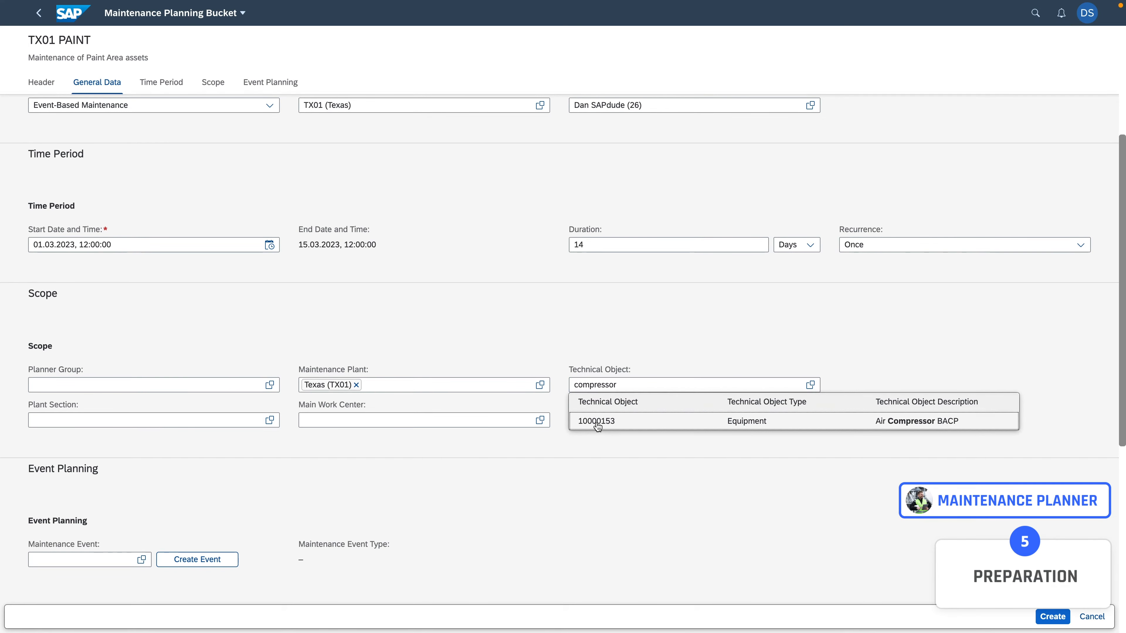
{"action": "left_click", "coordinate": [597, 424]}
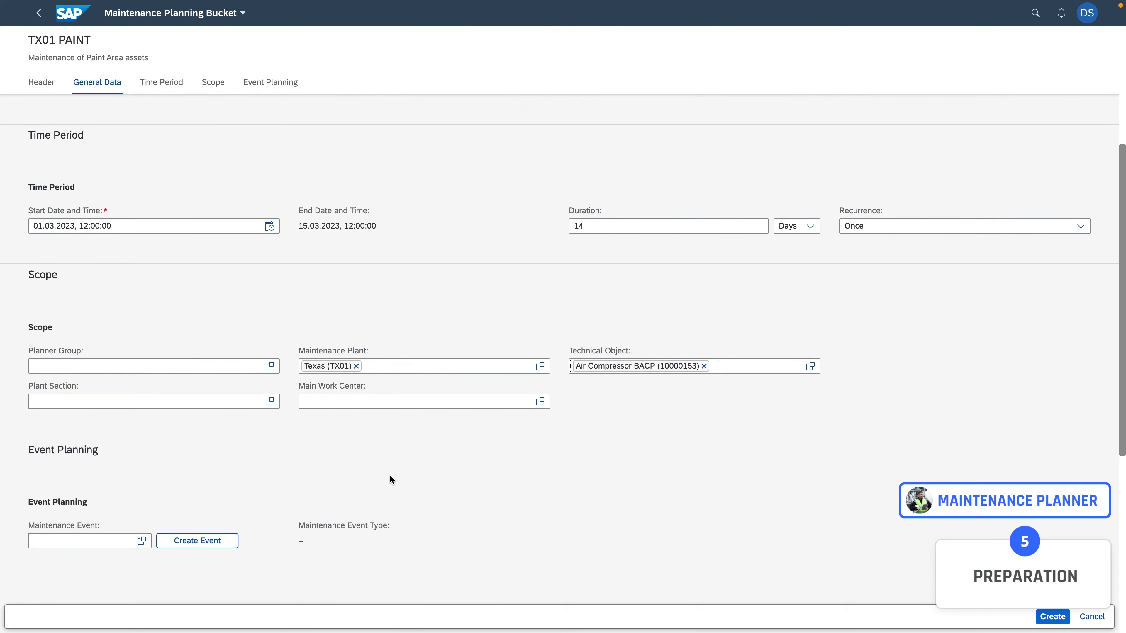
Step: Review the completed settings and create the maintenance planning bucket, leaving the maintenance event empty
{"action": "scroll", "coordinate": [390, 474], "scroll_direction": "down", "scroll_amount": 2}
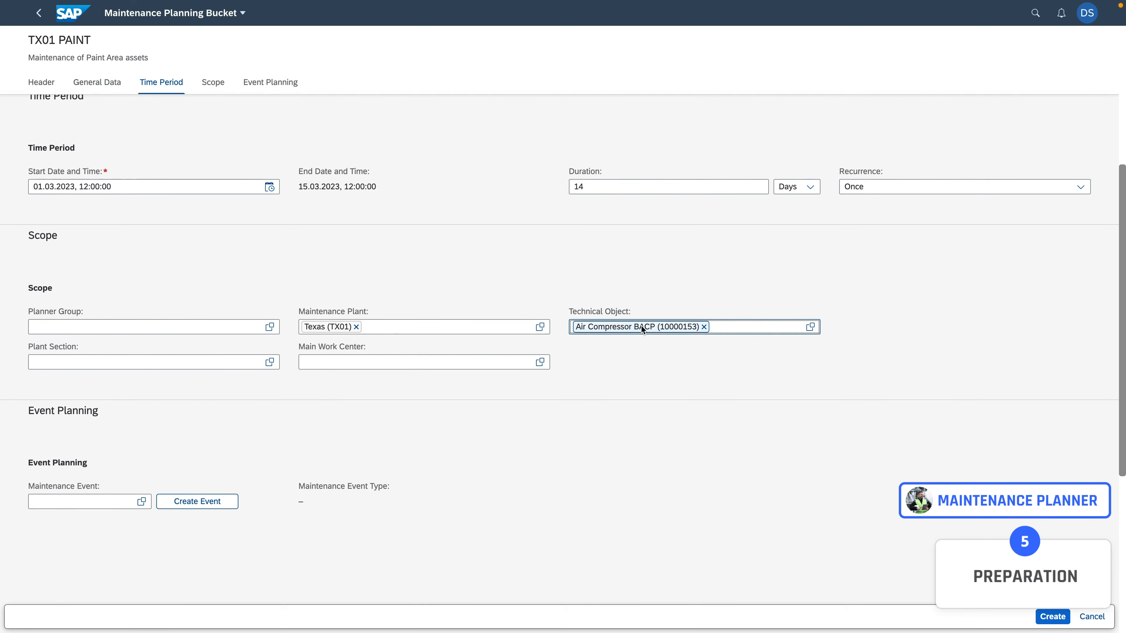
{"action": "scroll", "coordinate": [262, 472], "scroll_direction": "up", "scroll_amount": 6}
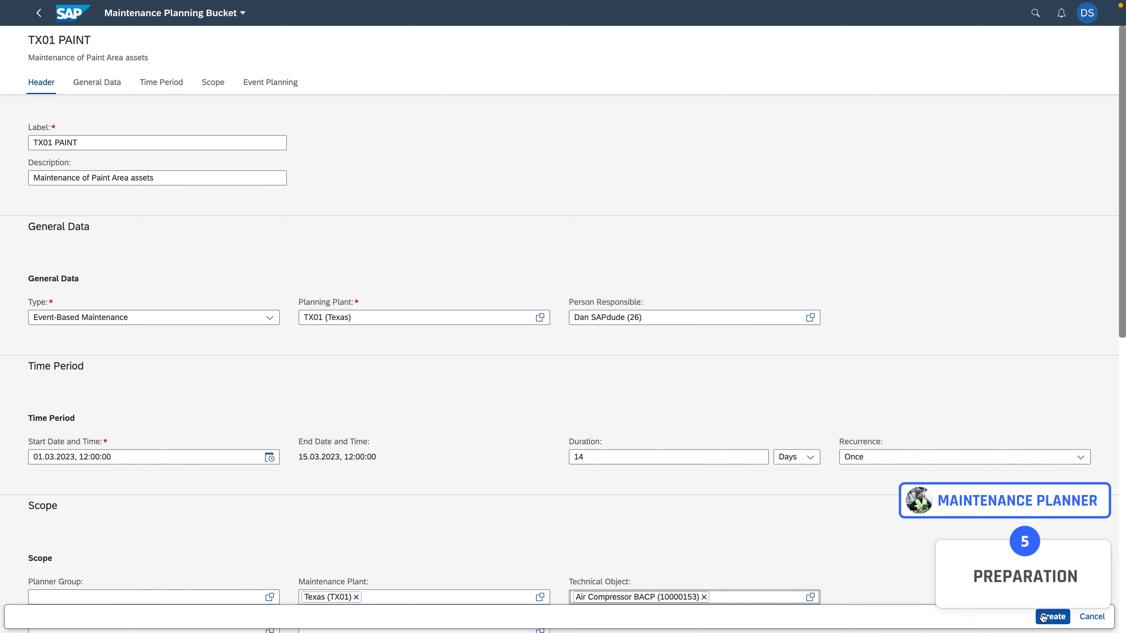
{"action": "scroll", "coordinate": [750, 548], "scroll_direction": "down", "scroll_amount": 1}
{"action": "scroll", "coordinate": [749, 548], "scroll_direction": "down", "scroll_amount": 10}
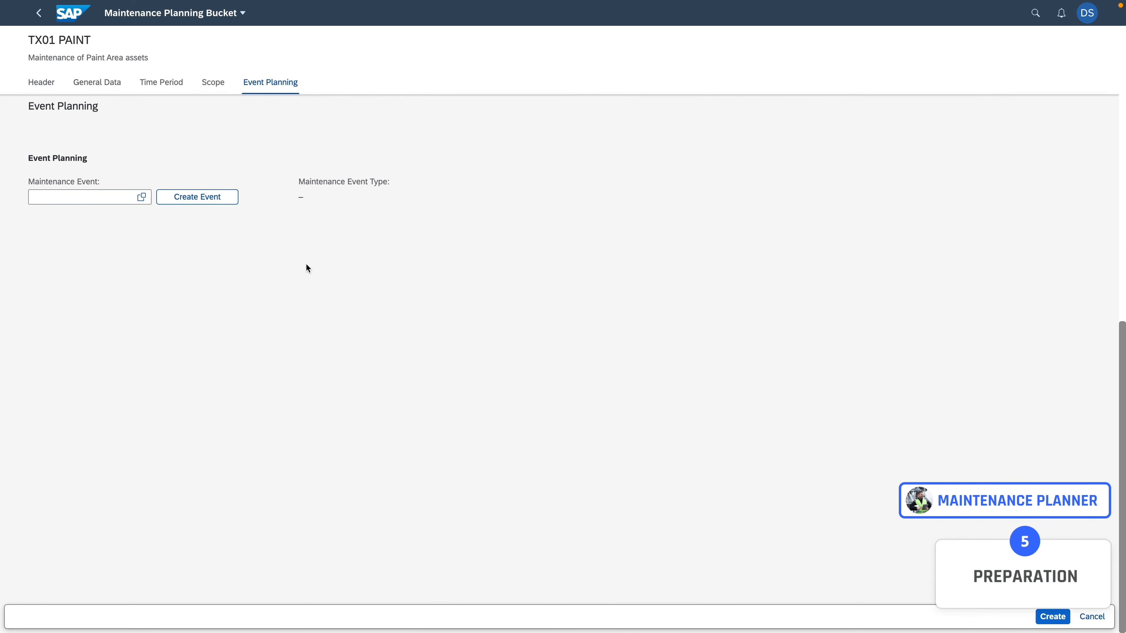
{"action": "left_click", "coordinate": [1052, 616]}
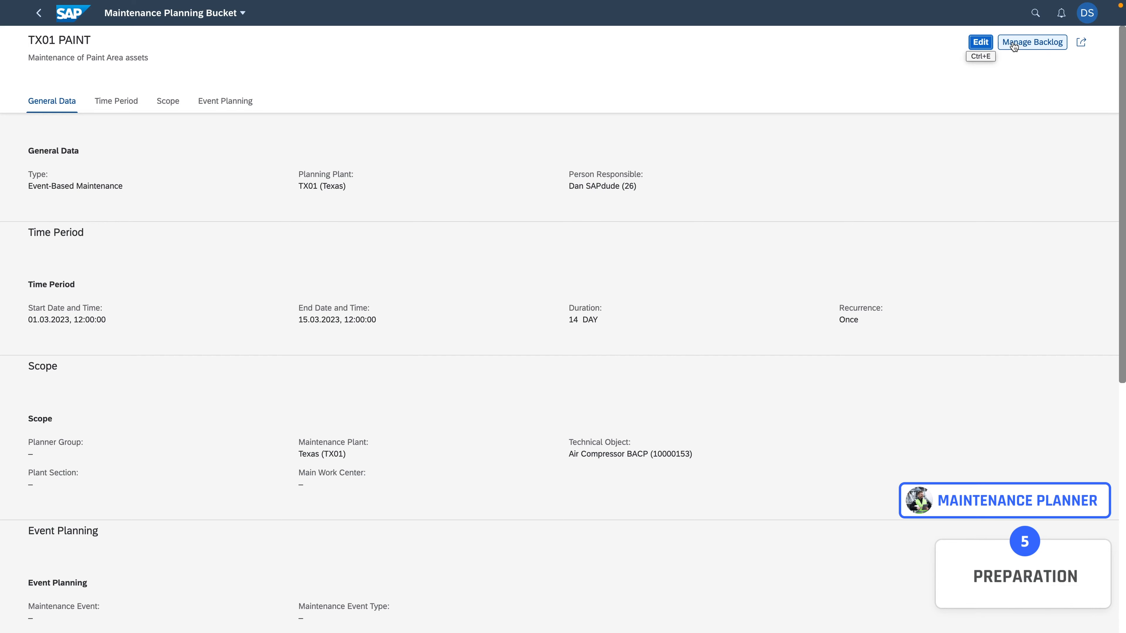
Step: Open the bucket's maintenance backlog and check its start and end dates and the maintenance order's status
{"action": "left_click", "coordinate": [1034, 44]}
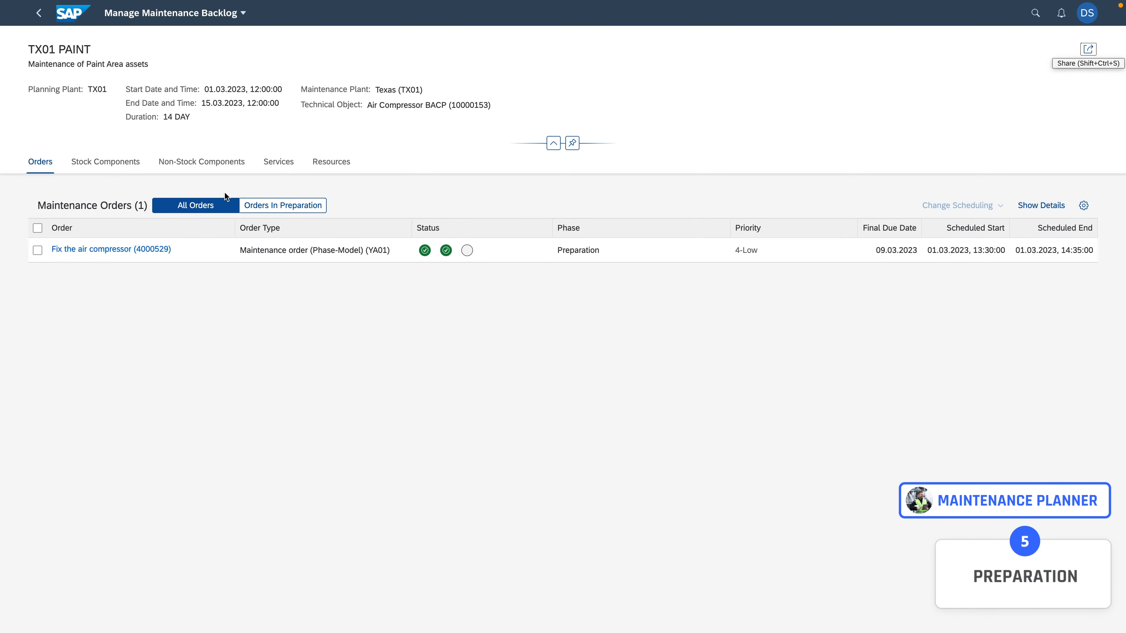
{"action": "left_click_drag", "start_coordinate": [205, 89], "coordinate": [253, 94]}
{"action": "left_click", "coordinate": [211, 103]}
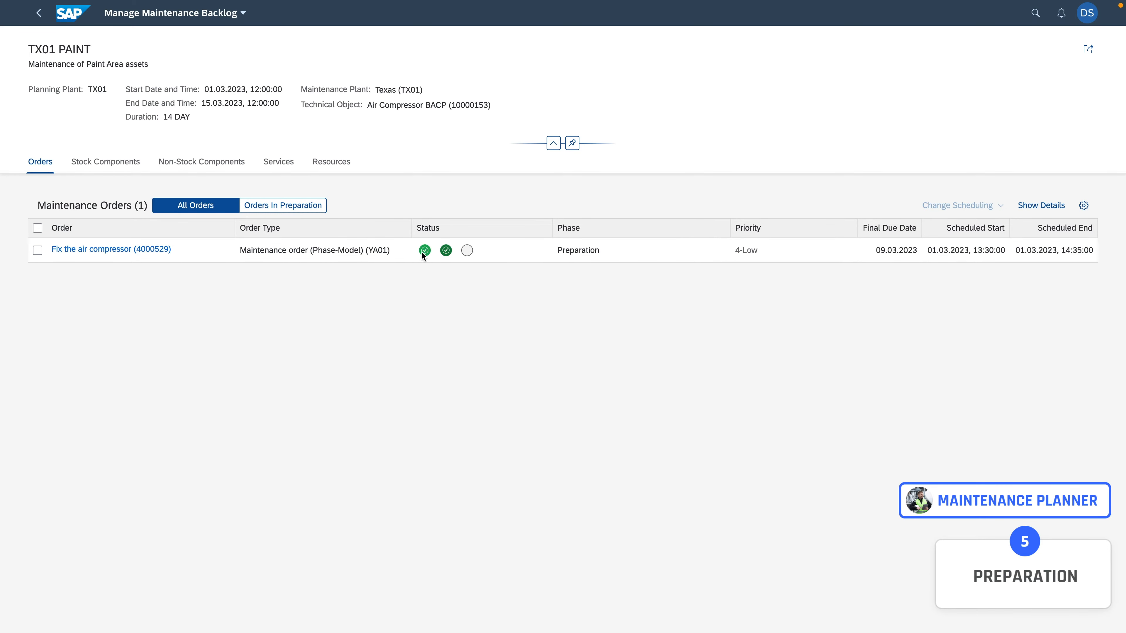
{"action": "mouse_move", "coordinate": [424, 256]}
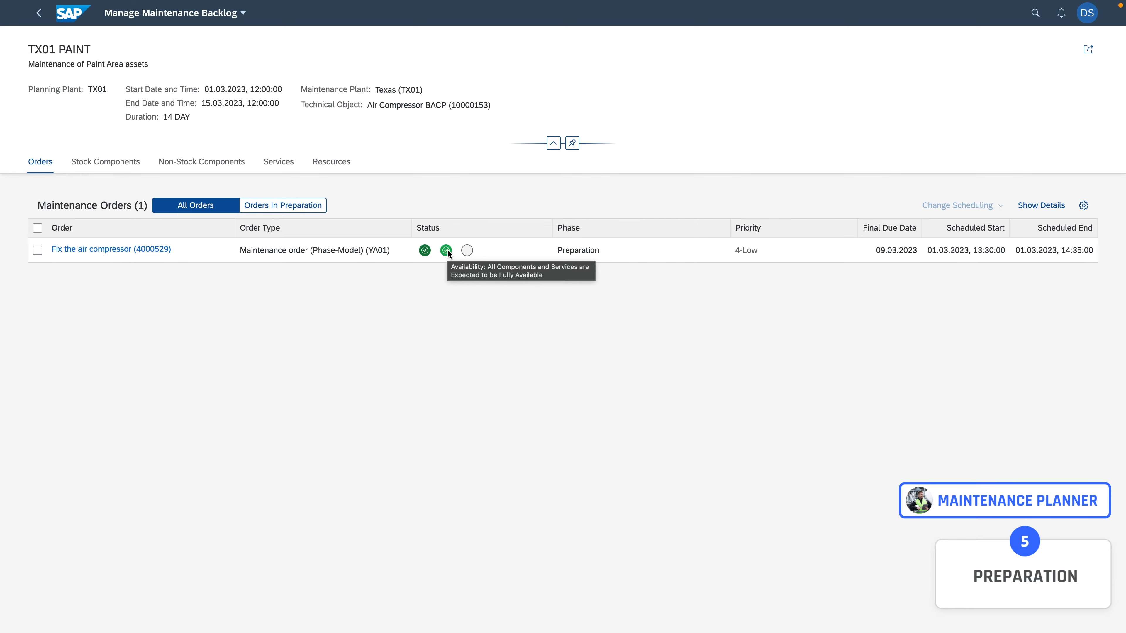
{"action": "left_click", "coordinate": [435, 272]}
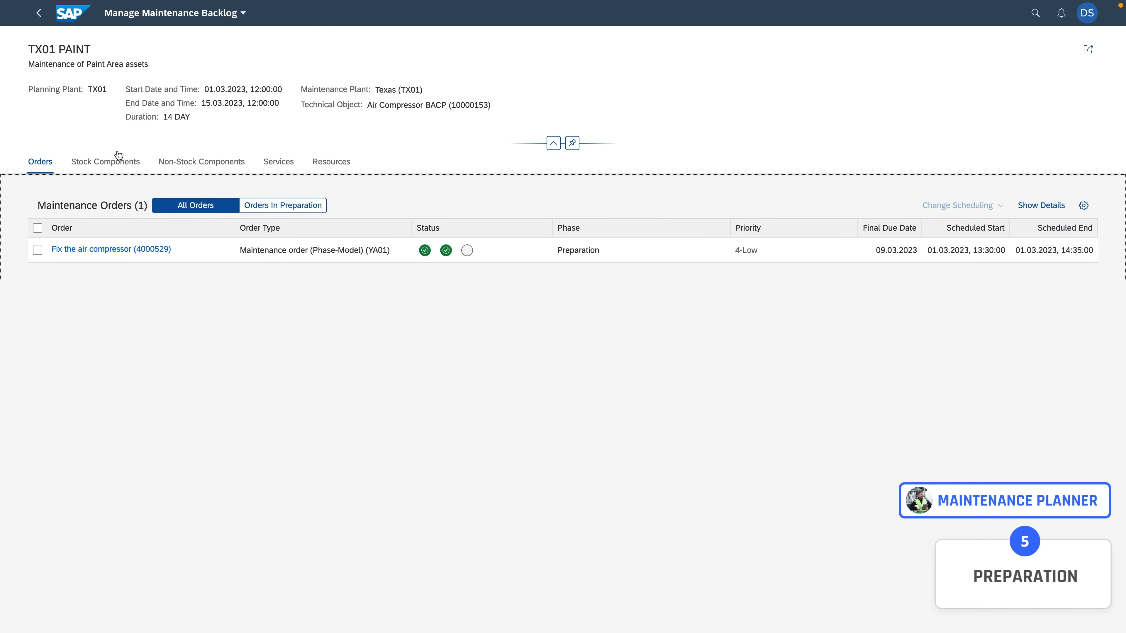
Step: Examine the backlog's stock and non-stock components and its services for the air compressor order
{"action": "left_click", "coordinate": [93, 168]}
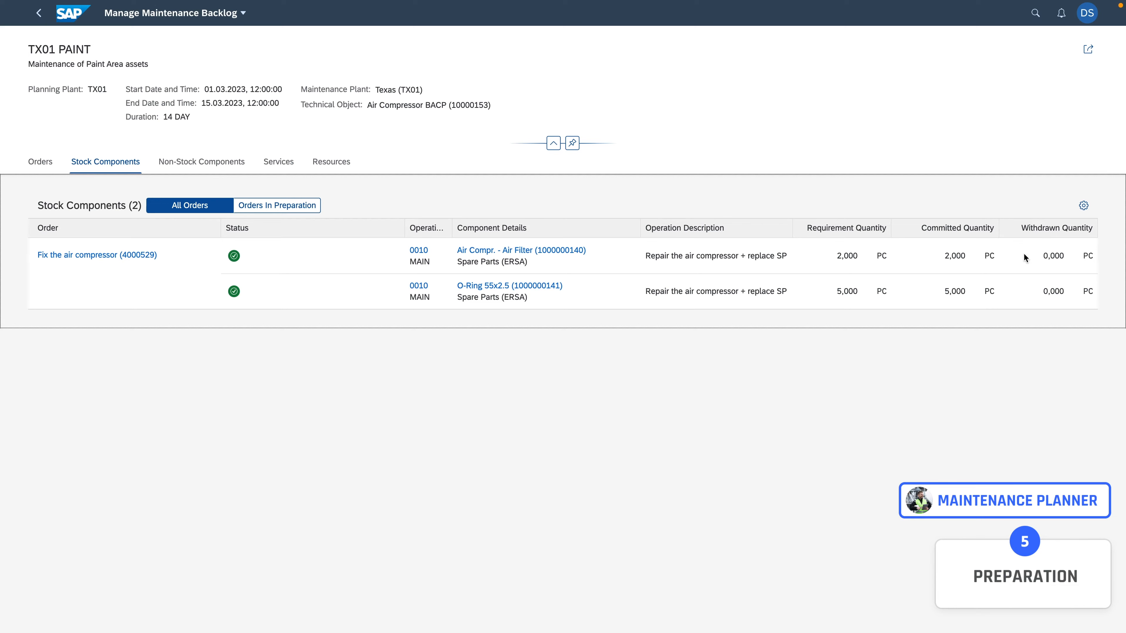
{"action": "left_click", "coordinate": [1069, 292]}
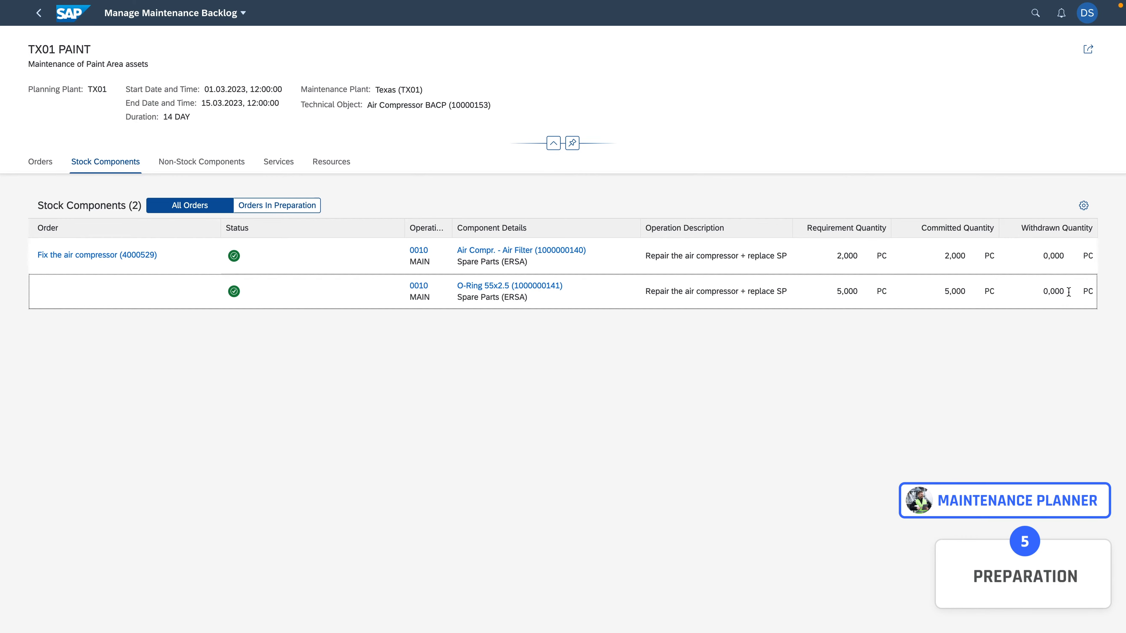
{"action": "left_click", "coordinate": [1025, 332]}
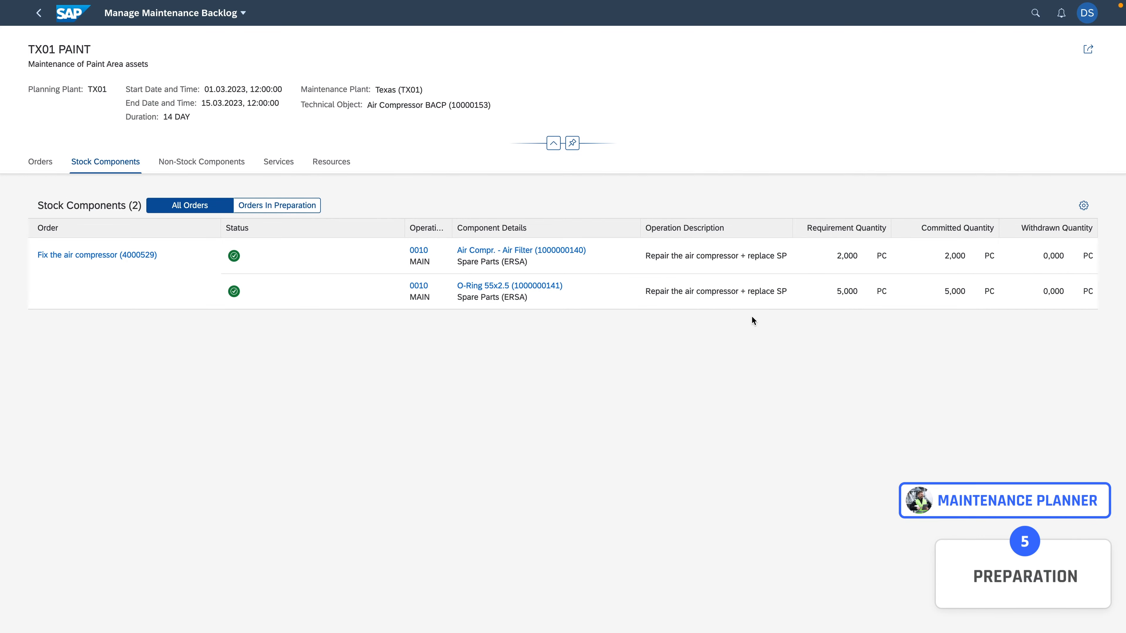
{"action": "left_click", "coordinate": [183, 183]}
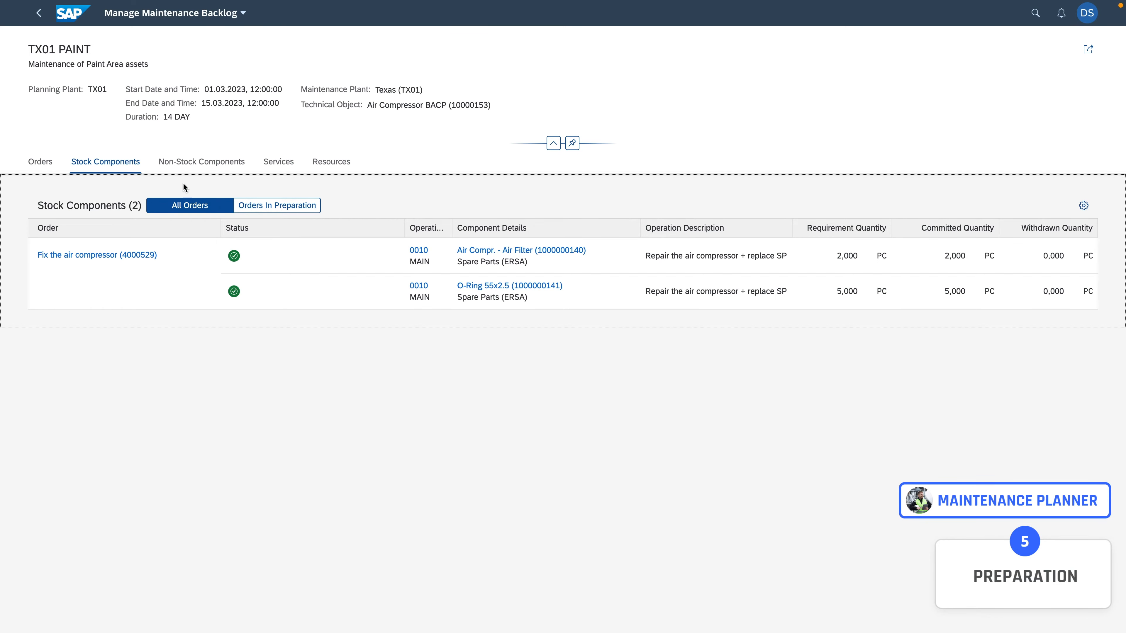
{"action": "left_click", "coordinate": [207, 165]}
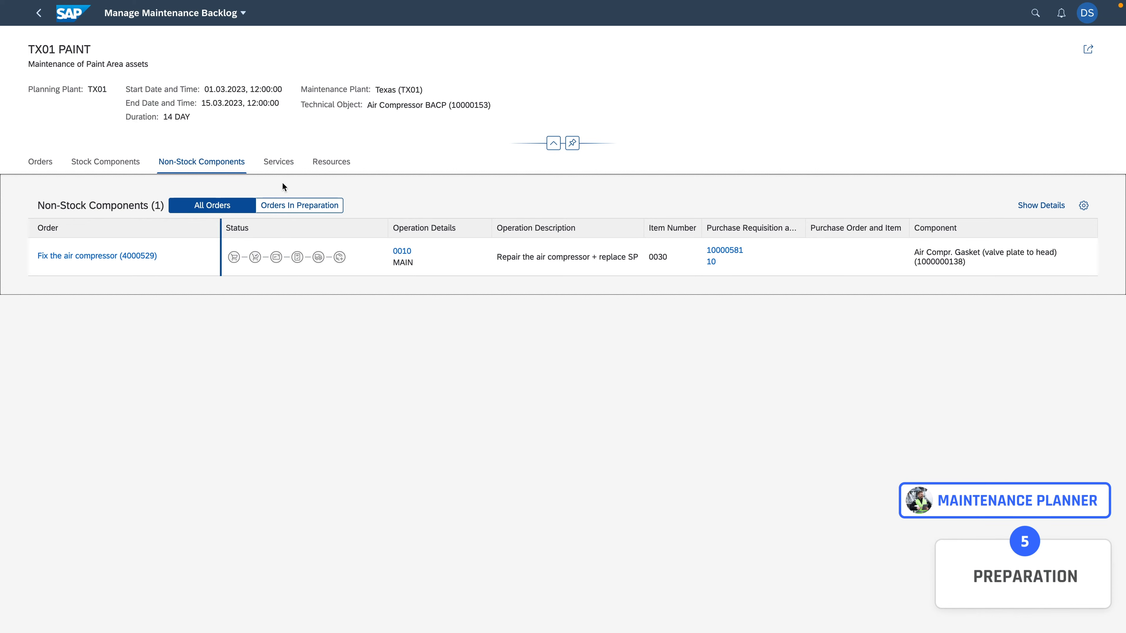
{"action": "left_click", "coordinate": [269, 168]}
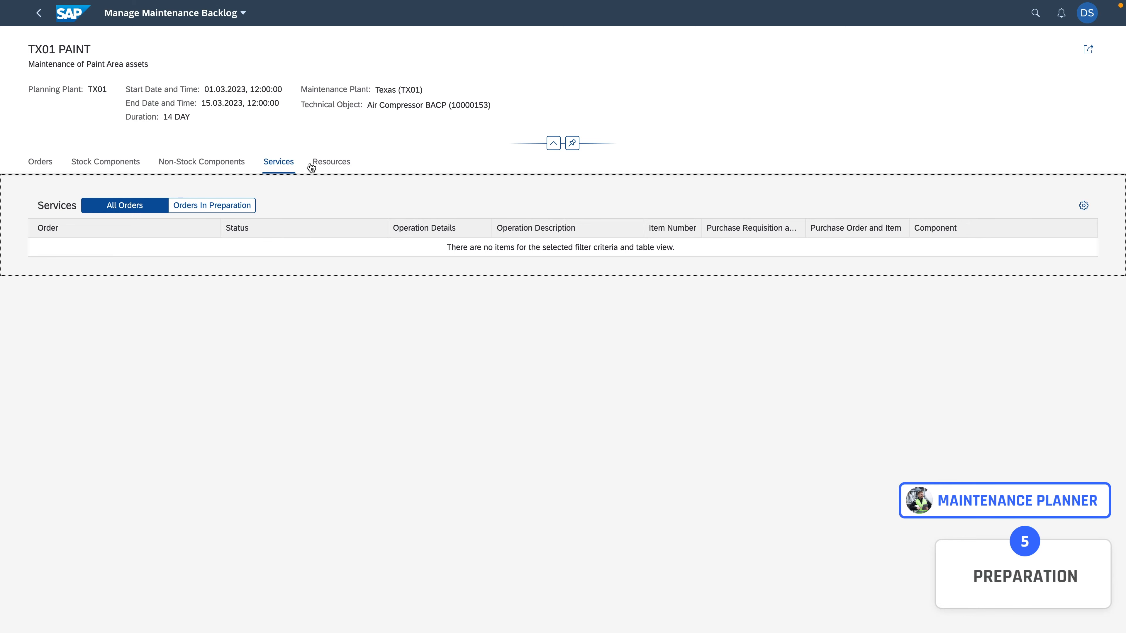
Step: Examine the resources' work centers and their planned, remaining and actual work, and return to the maintenance orders list
{"action": "left_click", "coordinate": [334, 166]}
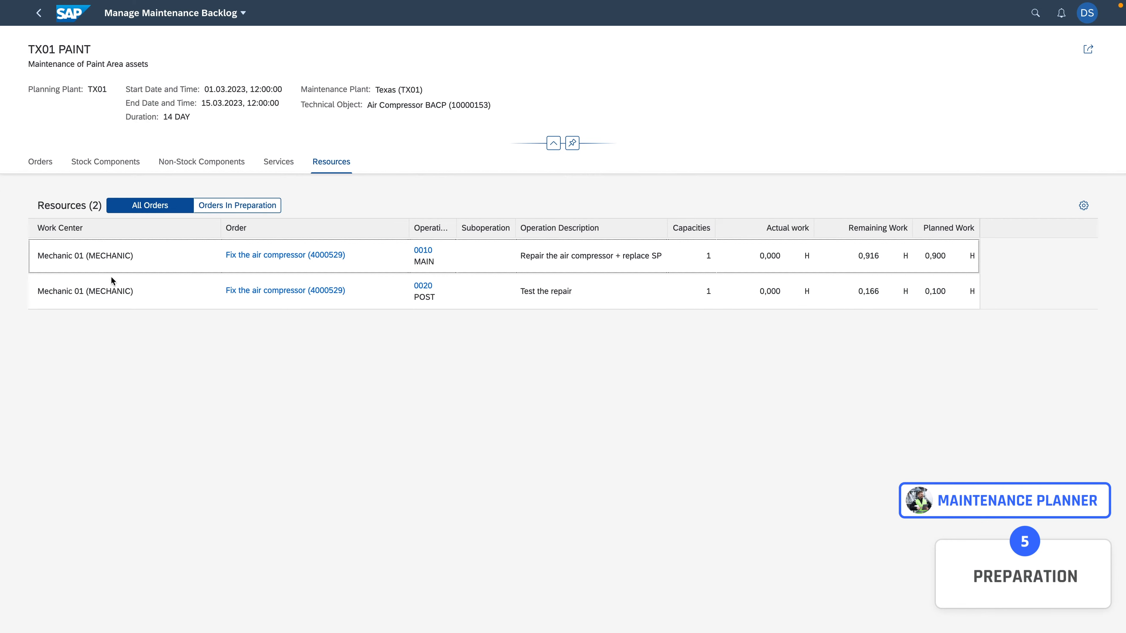
{"action": "double_click", "coordinate": [111, 291]}
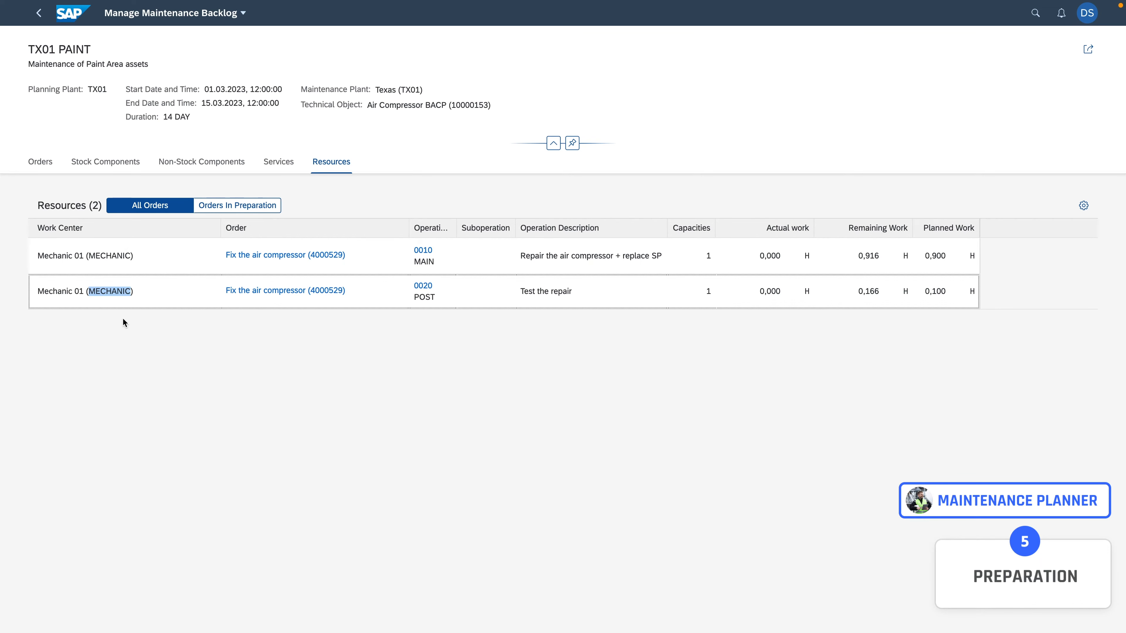
{"action": "left_click", "coordinate": [280, 305]}
{"action": "left_click_drag", "start_coordinate": [957, 256], "coordinate": [926, 293]}
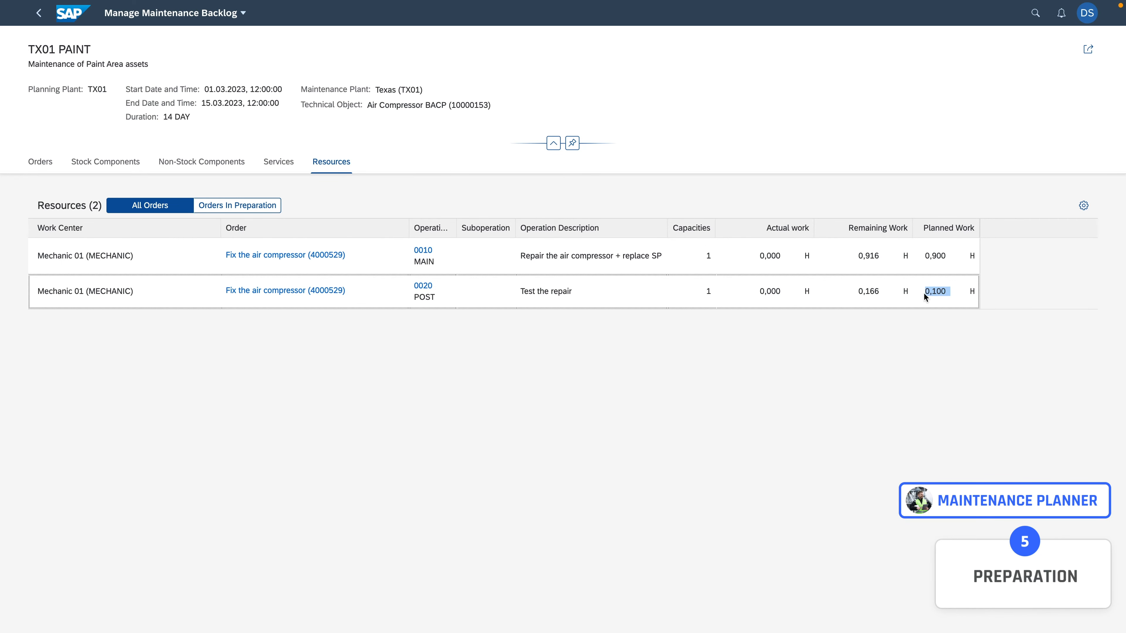
{"action": "double_click", "coordinate": [972, 256]}
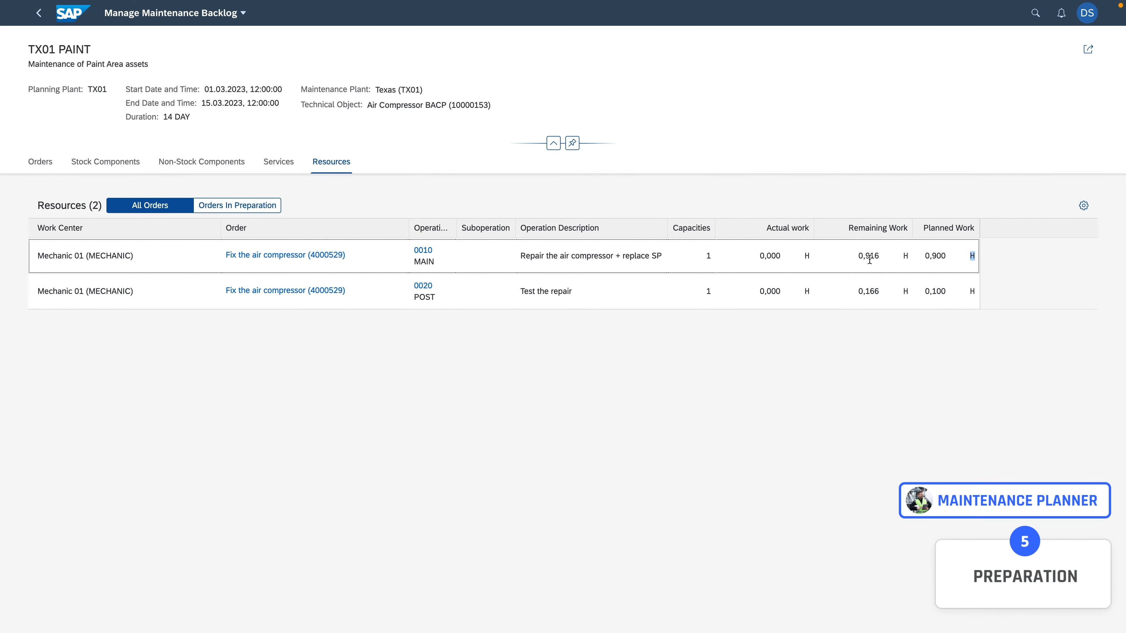
{"action": "left_click_drag", "start_coordinate": [759, 256], "coordinate": [785, 292]}
{"action": "left_click", "coordinate": [739, 352]}
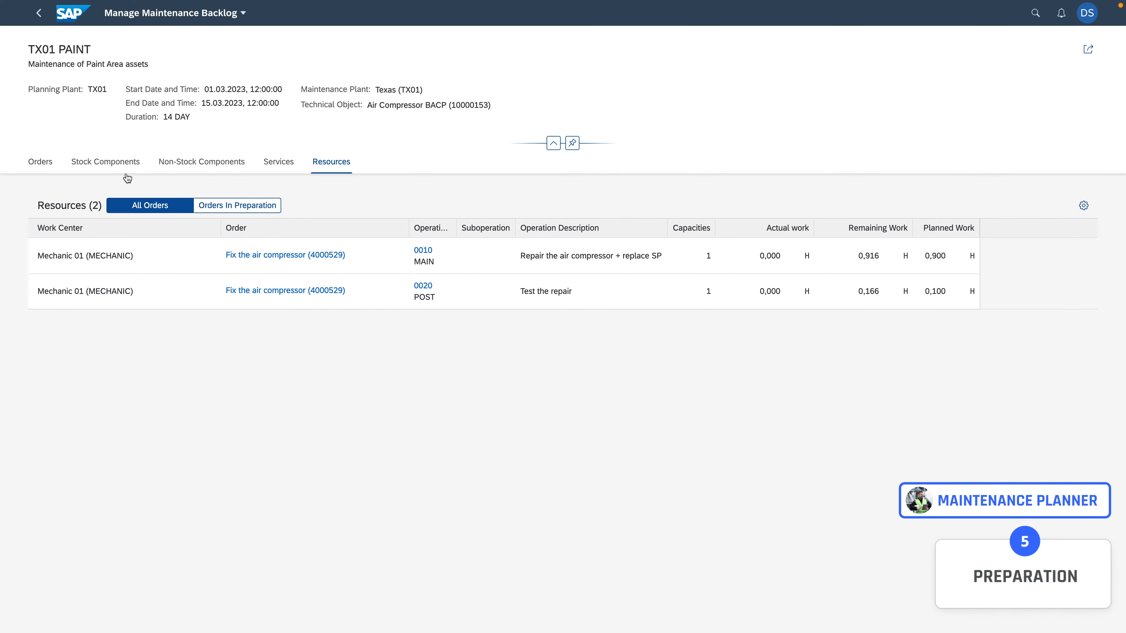
{"action": "left_click", "coordinate": [42, 163]}
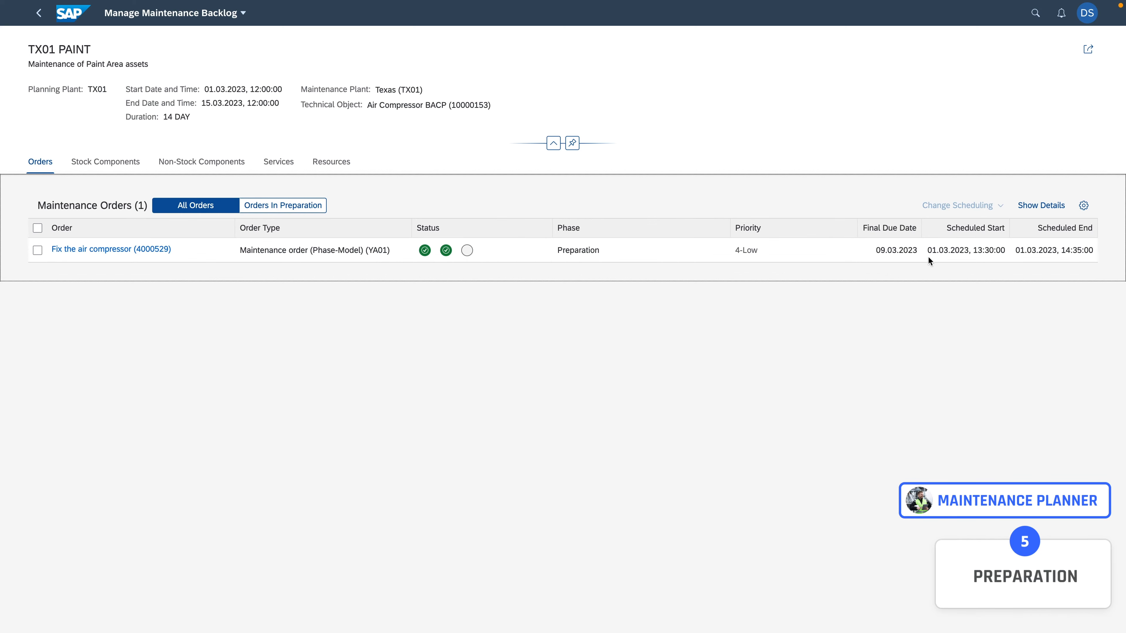
Step: Start changing the basic dates of the "Fix the air compressor" order and set the basic start to 21.02.2023, 13:30:00
{"action": "left_click", "coordinate": [37, 250]}
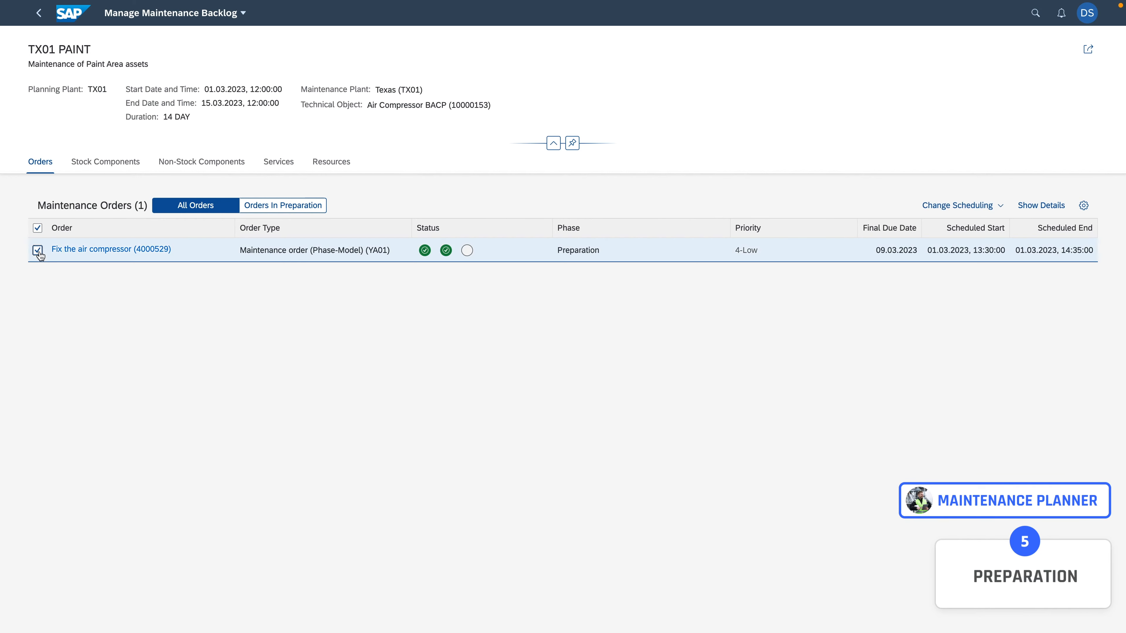
{"action": "left_click", "coordinate": [1003, 208]}
{"action": "left_click", "coordinate": [976, 221]}
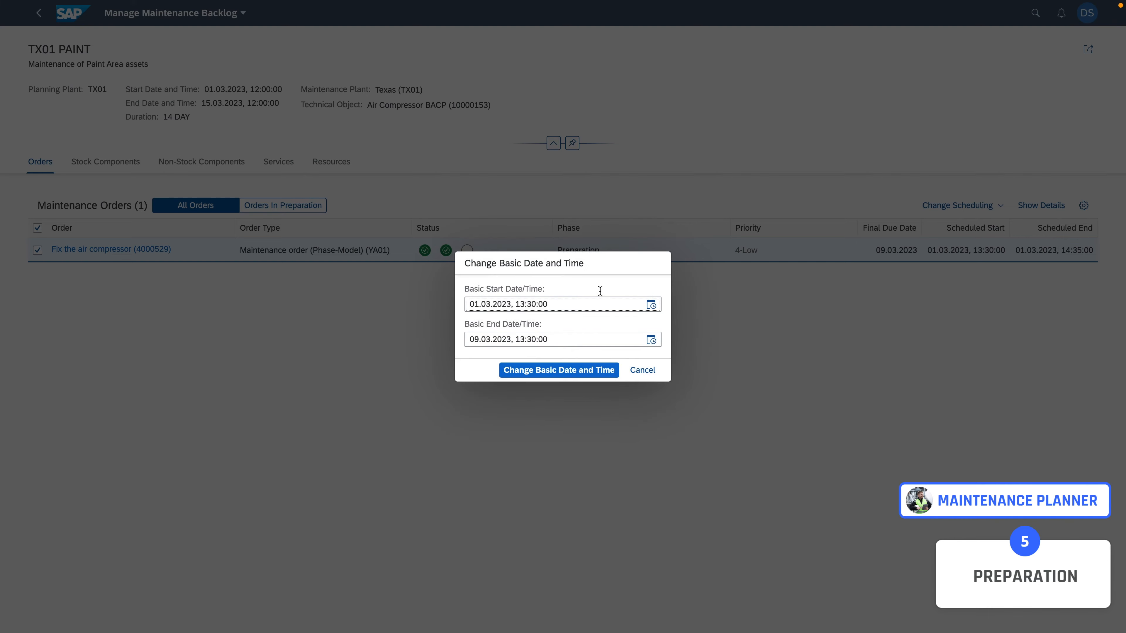
{"action": "left_click", "coordinate": [651, 304]}
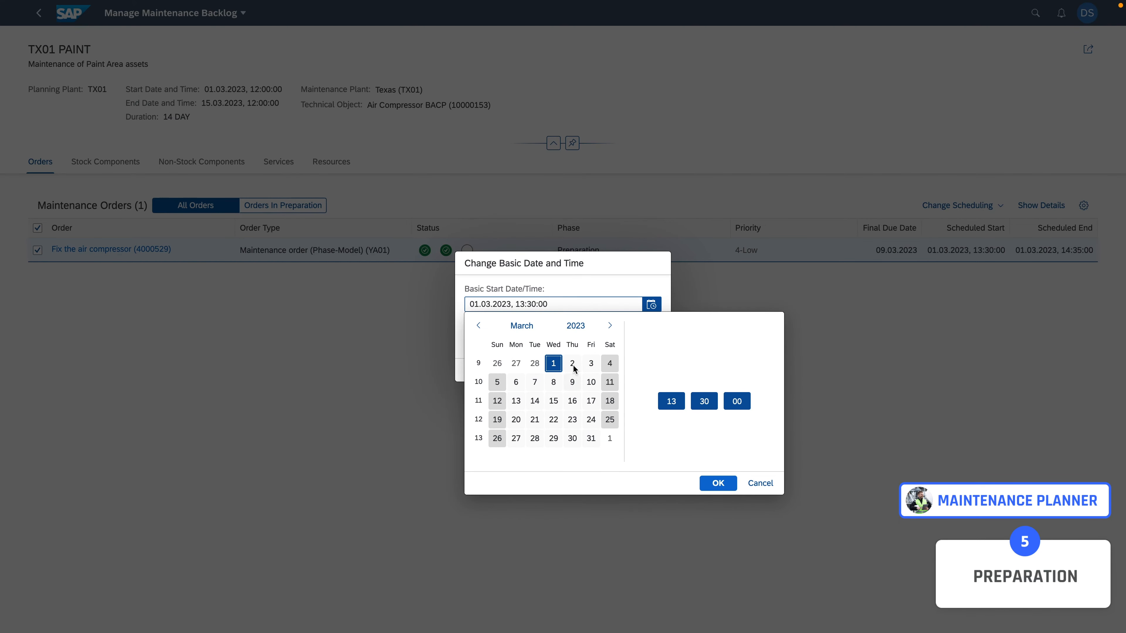
{"action": "left_click", "coordinate": [478, 325]}
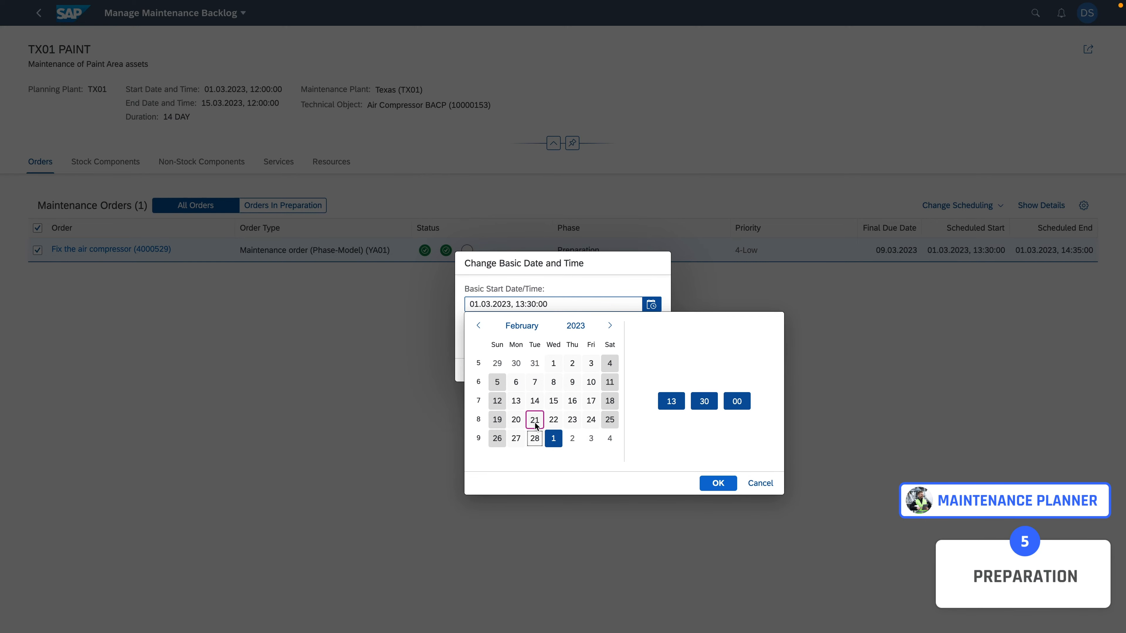
{"action": "left_click", "coordinate": [536, 422]}
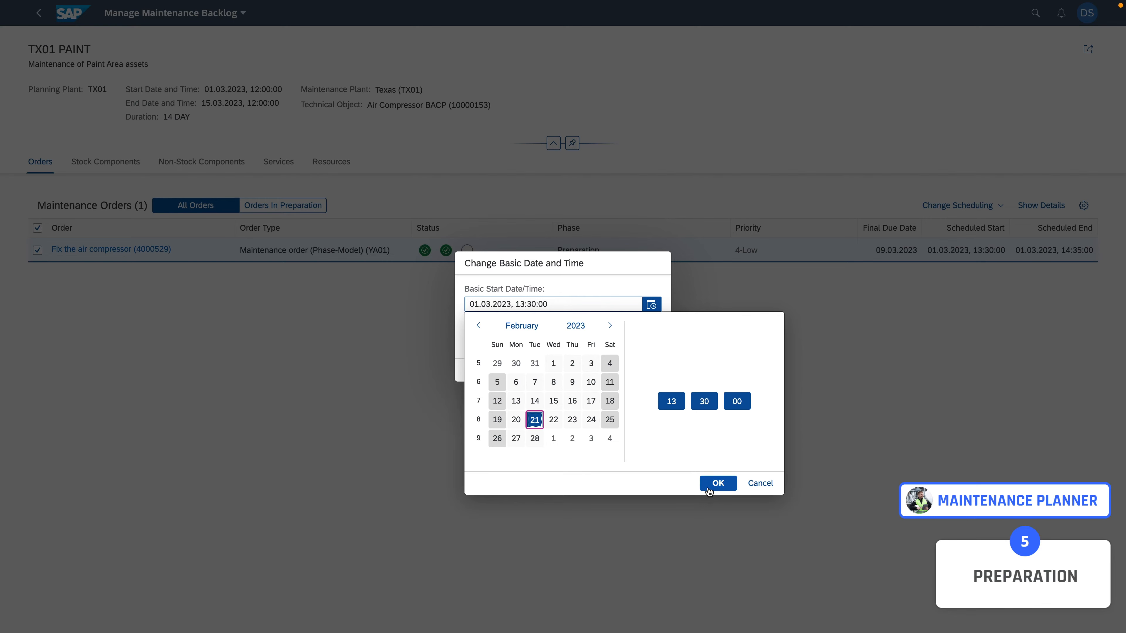
{"action": "left_click", "coordinate": [714, 483]}
Step: Set the order's basic end to 24.02.2023, 13:30:00, apply the new basic dates and dismiss the messages
{"action": "left_click", "coordinate": [651, 340]}
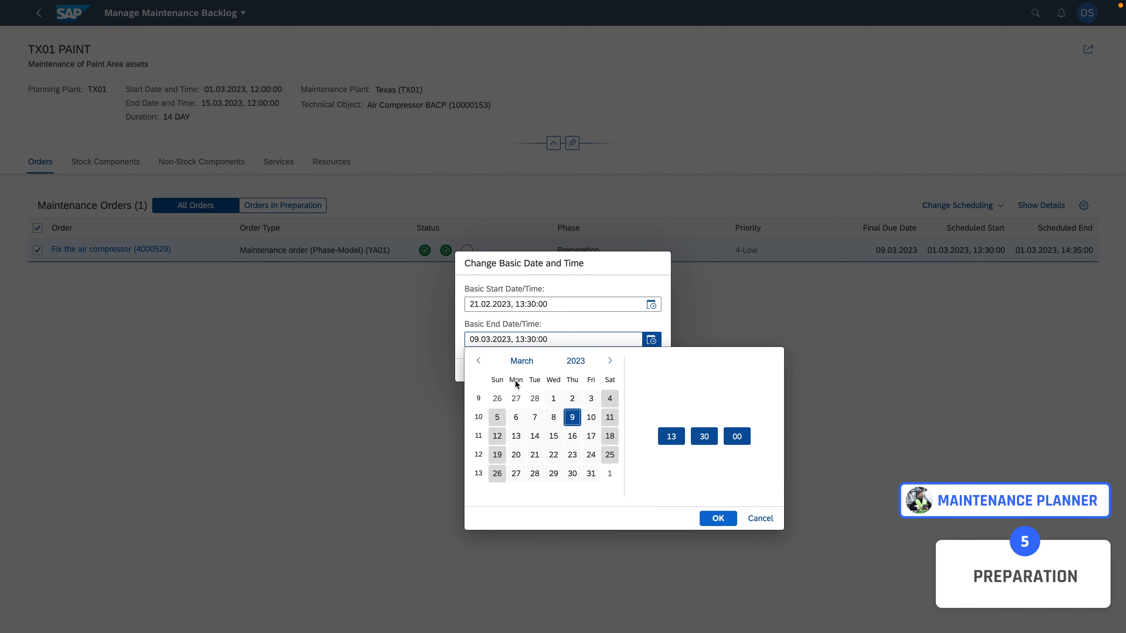
{"action": "left_click", "coordinate": [479, 361]}
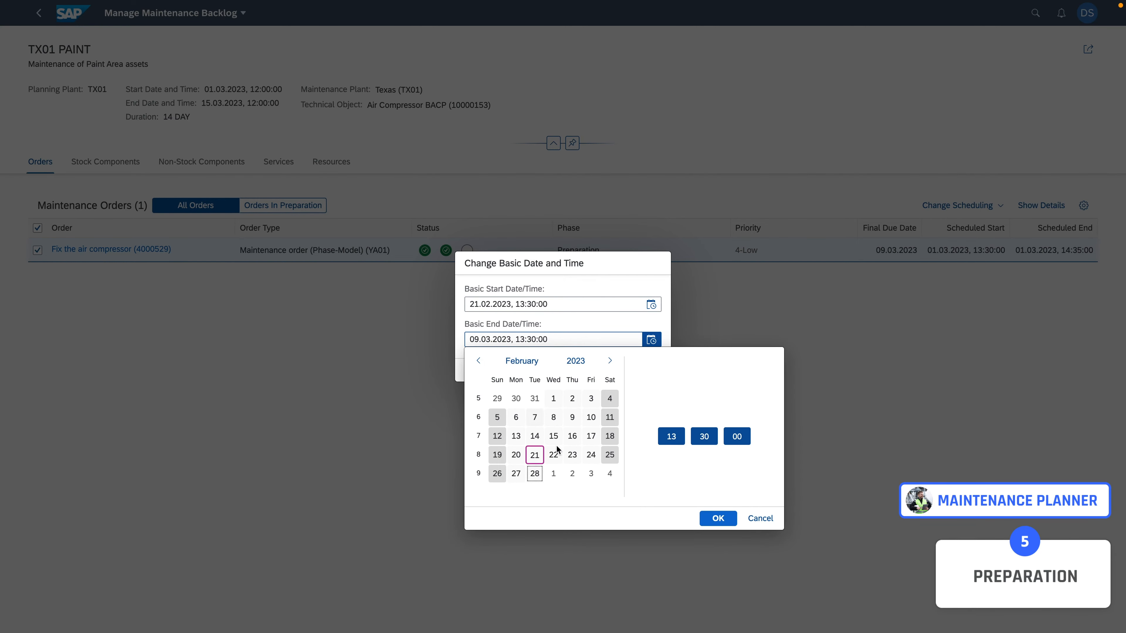
{"action": "left_click", "coordinate": [592, 455]}
{"action": "left_click", "coordinate": [718, 518]}
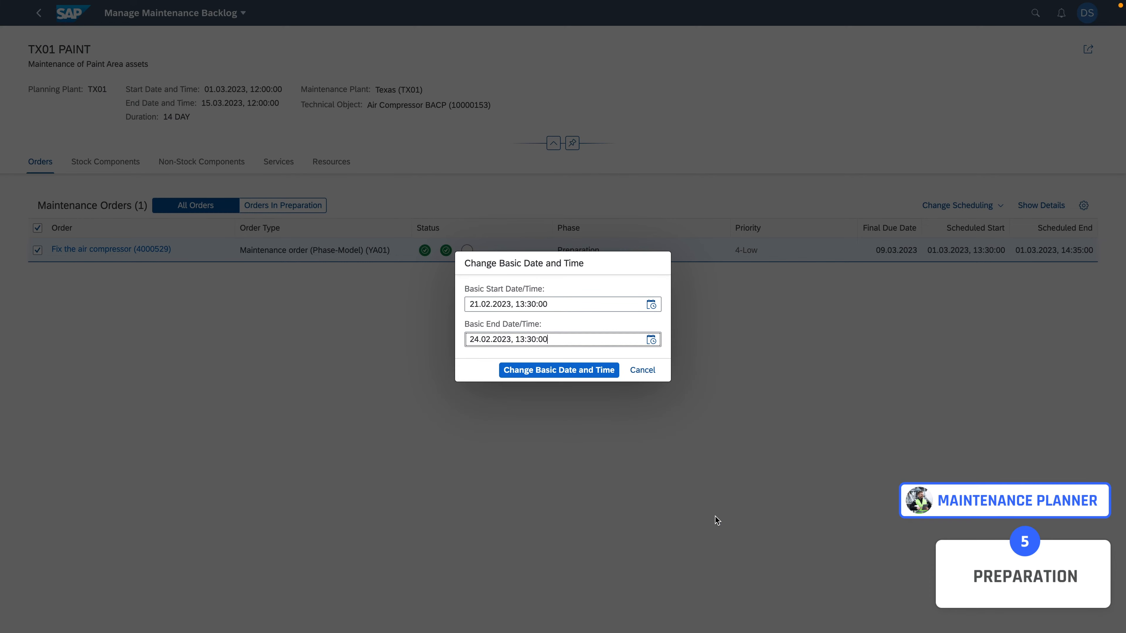
{"action": "left_click", "coordinate": [579, 376]}
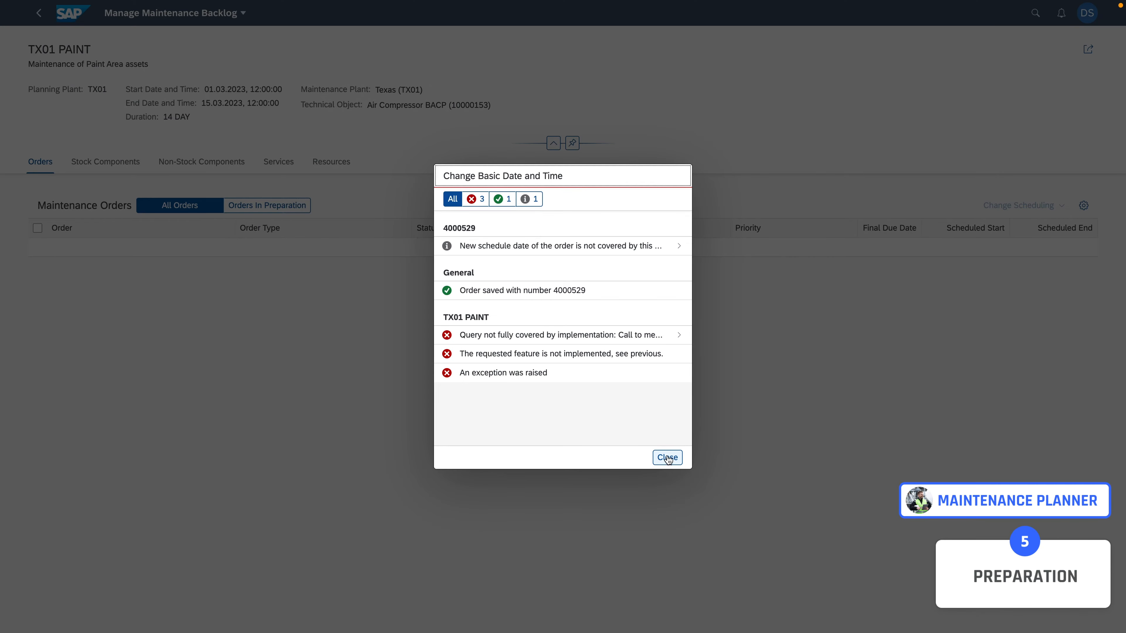
{"action": "left_click", "coordinate": [667, 457]}
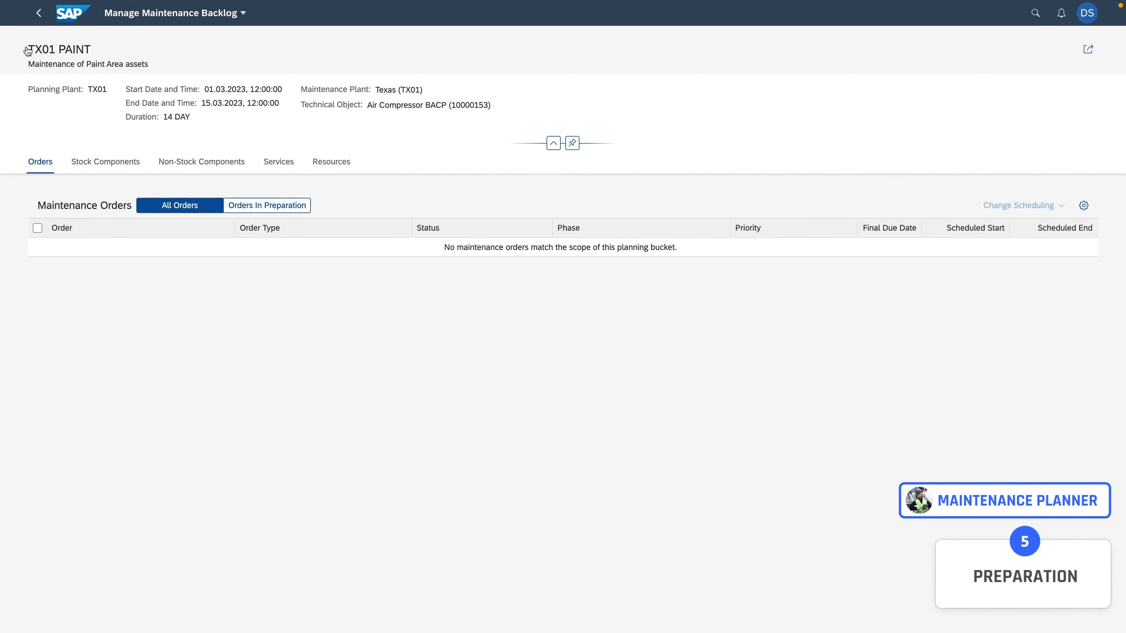
{"action": "left_click_drag", "start_coordinate": [27, 49], "coordinate": [94, 50]}
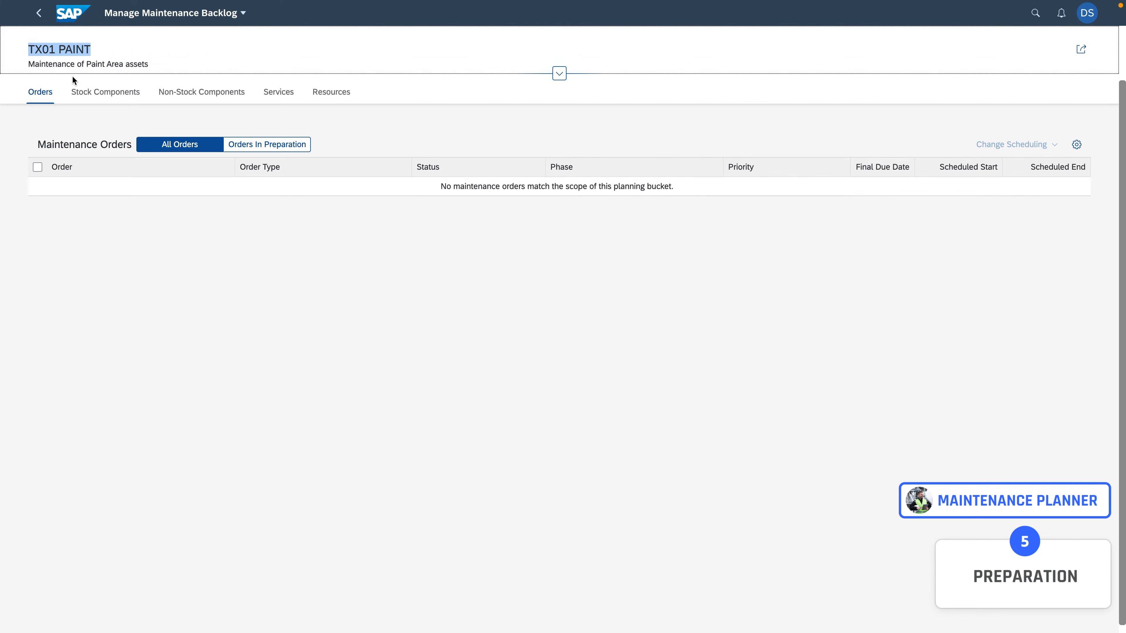
{"action": "left_click", "coordinate": [165, 46]}
{"action": "left_click", "coordinate": [173, 58]}
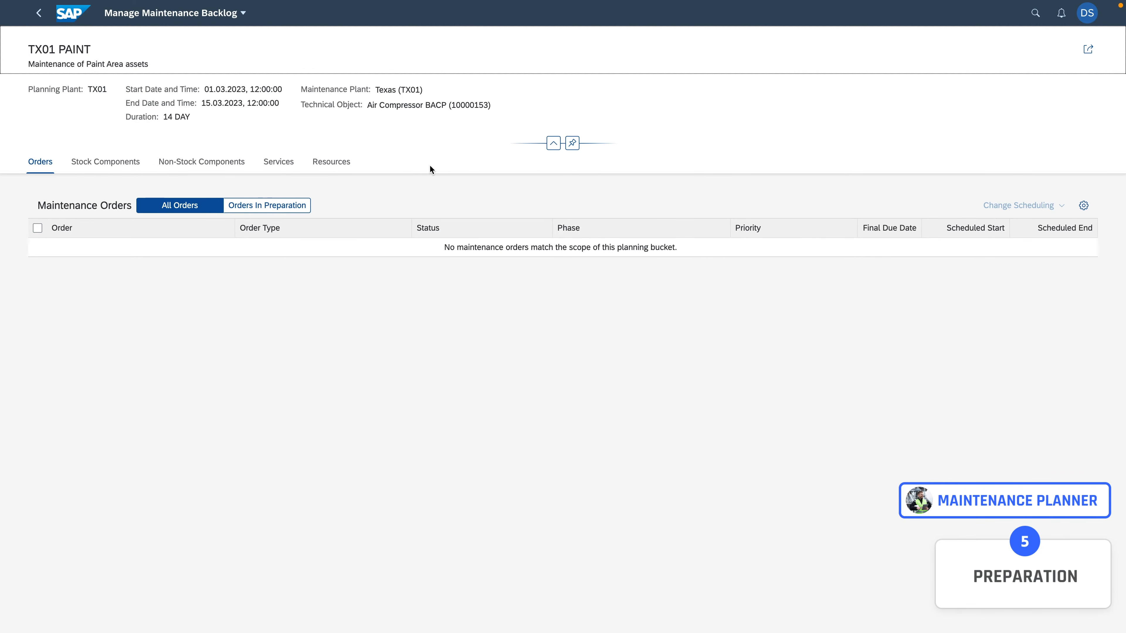
Step: Return to the TX01 PAINT planning bucket, edit it and set its start to 21.02.2023, 12:00:00
{"action": "left_click", "coordinate": [39, 13]}
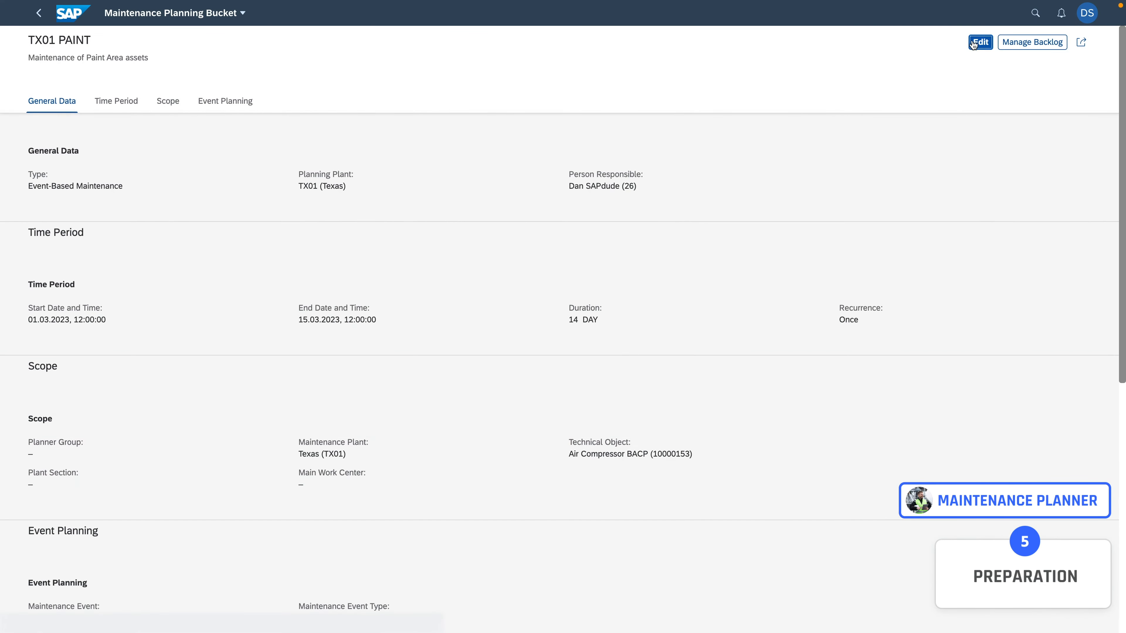
{"action": "left_click", "coordinate": [978, 43]}
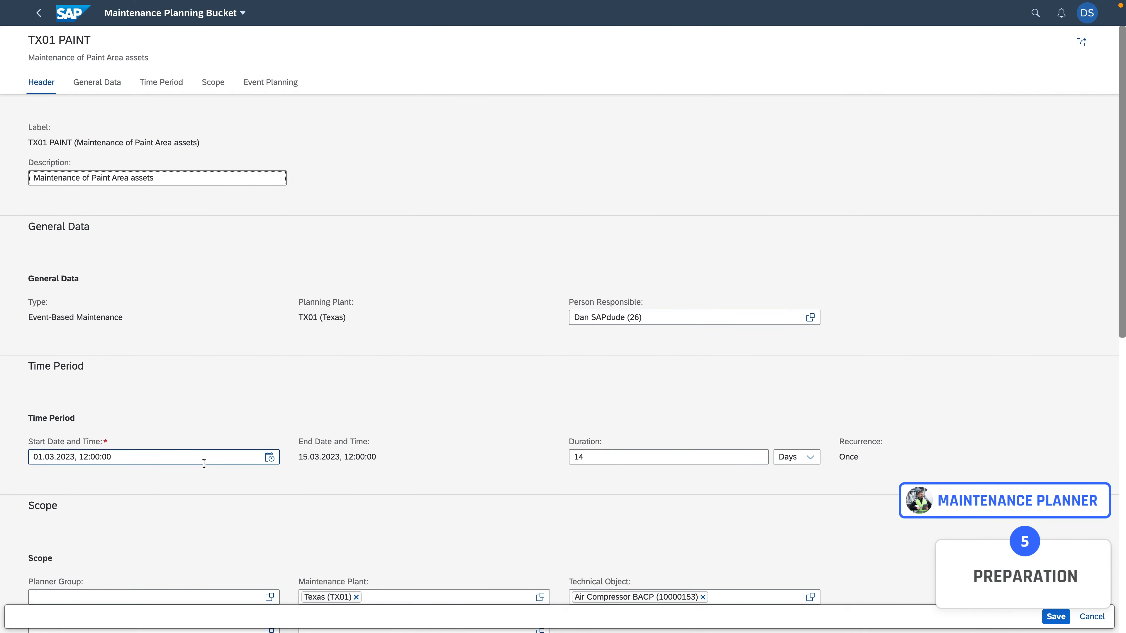
{"action": "scroll", "coordinate": [204, 464], "scroll_direction": "down", "scroll_amount": 1}
{"action": "left_click", "coordinate": [272, 402]}
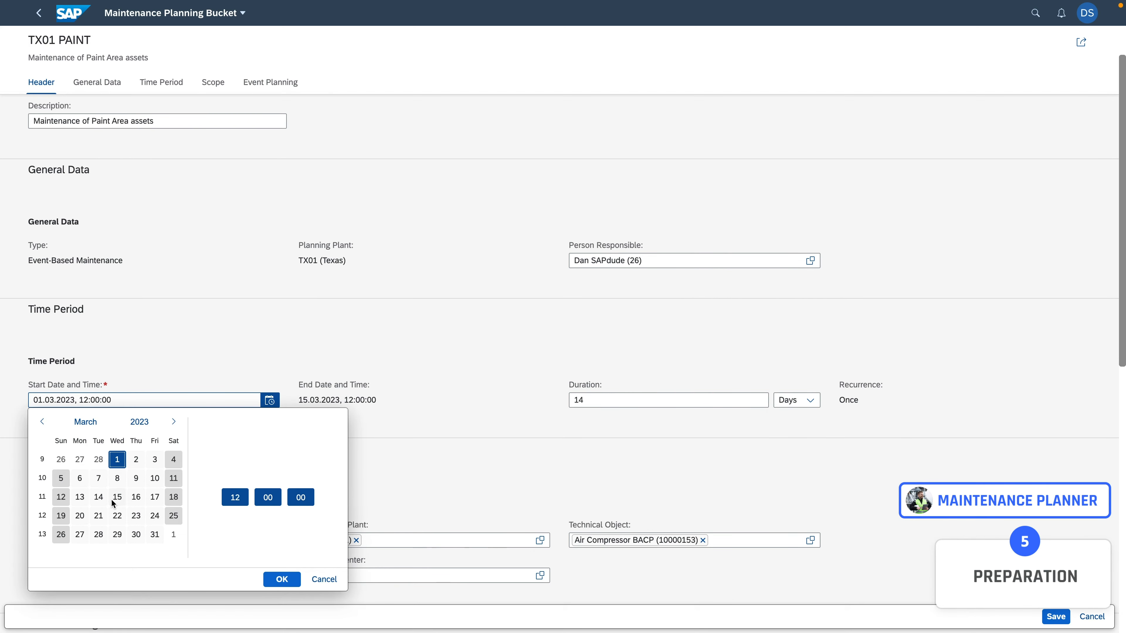
{"action": "left_click", "coordinate": [42, 422]}
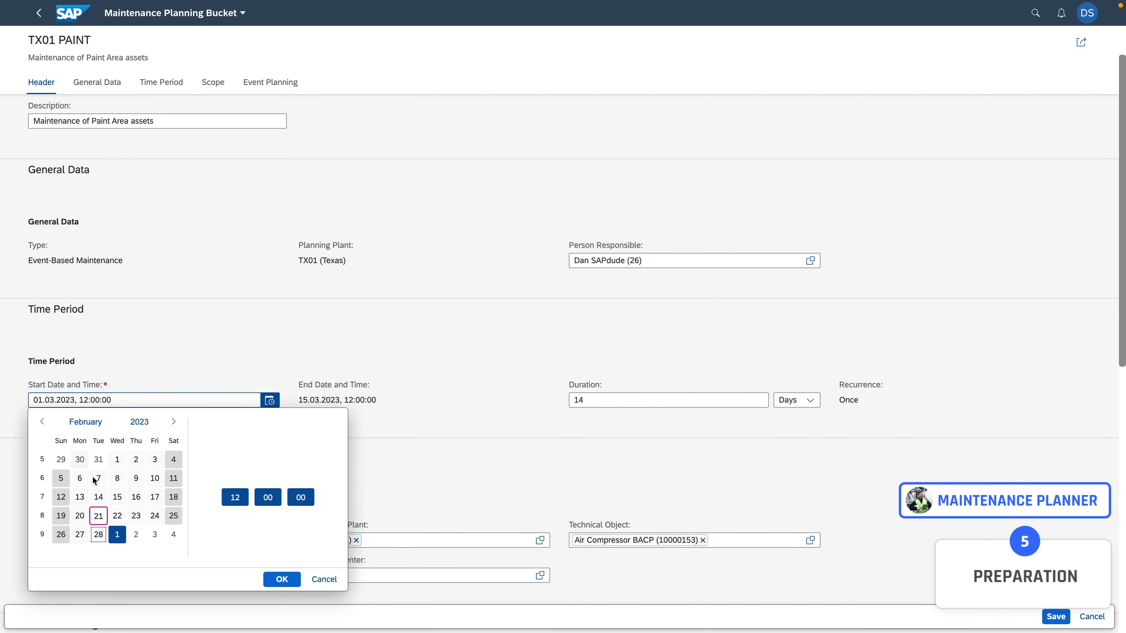
{"action": "left_click", "coordinate": [99, 517]}
{"action": "left_click", "coordinate": [282, 580]}
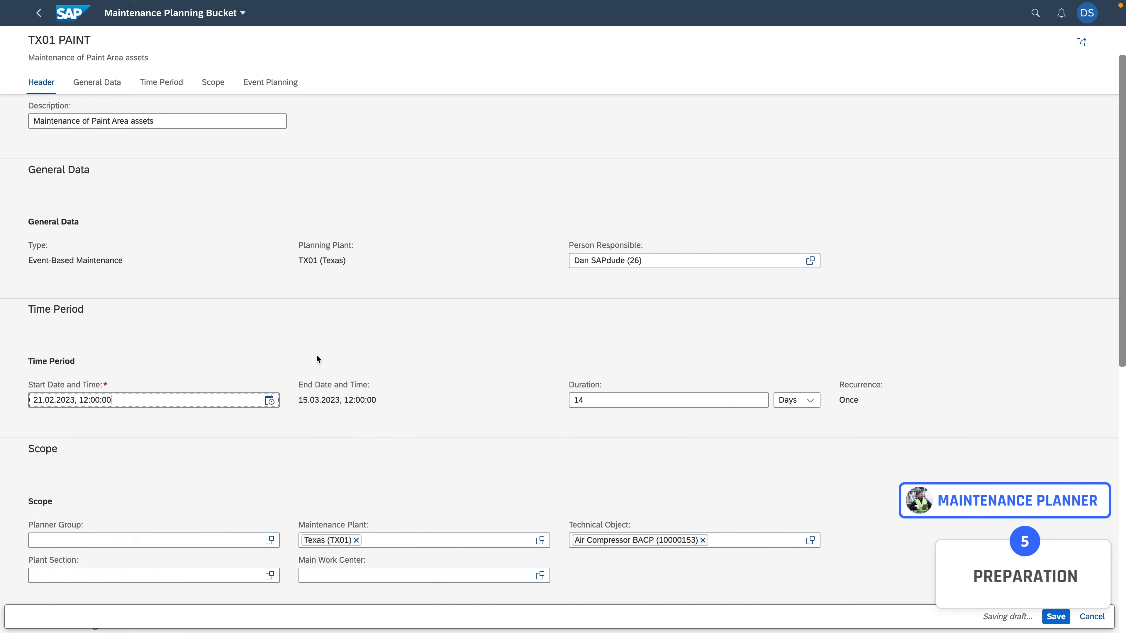
Step: Set the bucket's duration to 4 days, save it and reopen its maintenance backlog
{"action": "left_click", "coordinate": [595, 399]}
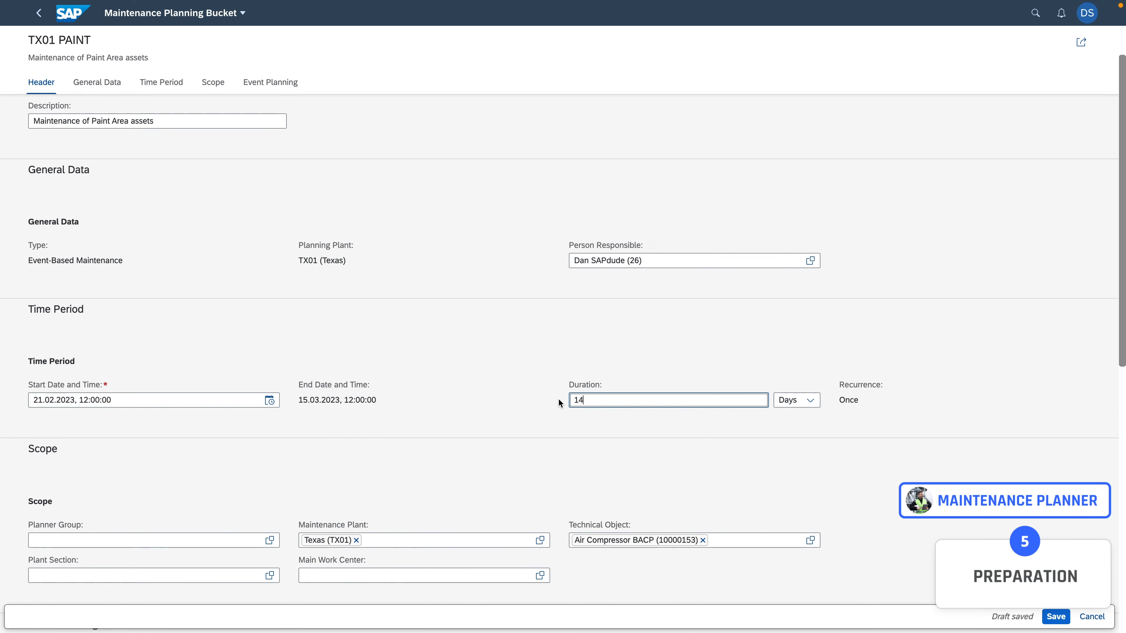
{"action": "left_click_drag", "start_coordinate": [593, 399], "coordinate": [519, 400]}
{"action": "type", "text": "4"}
{"action": "key", "text": "Return"}
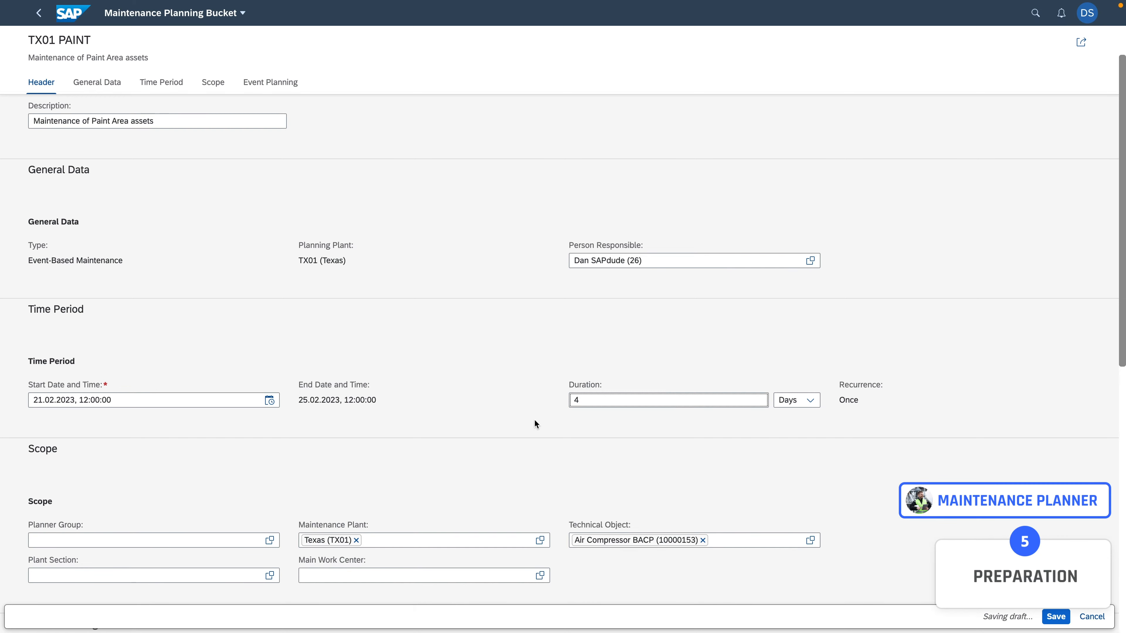
{"action": "scroll", "coordinate": [622, 396], "scroll_direction": "down", "scroll_amount": 2}
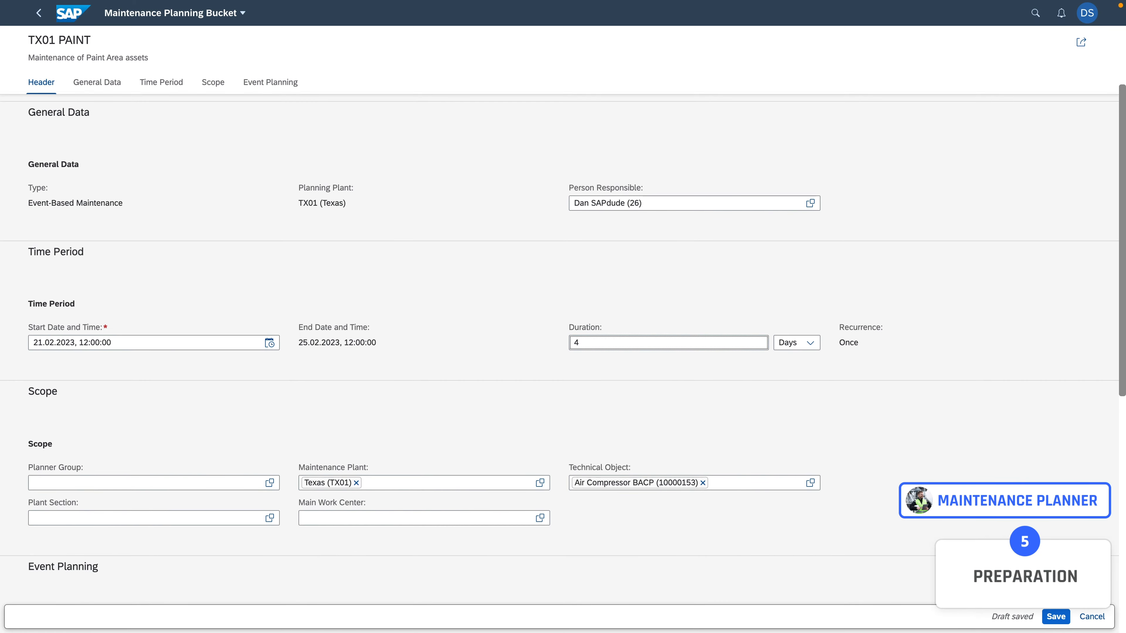
{"action": "left_click", "coordinate": [1056, 617]}
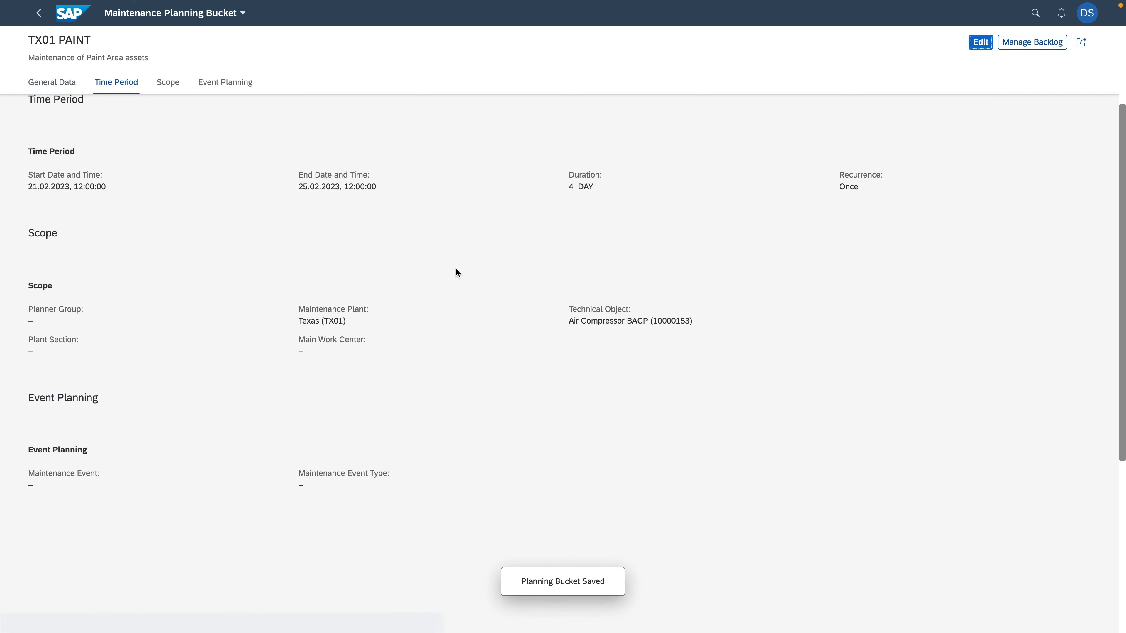
{"action": "left_click", "coordinate": [1033, 42]}
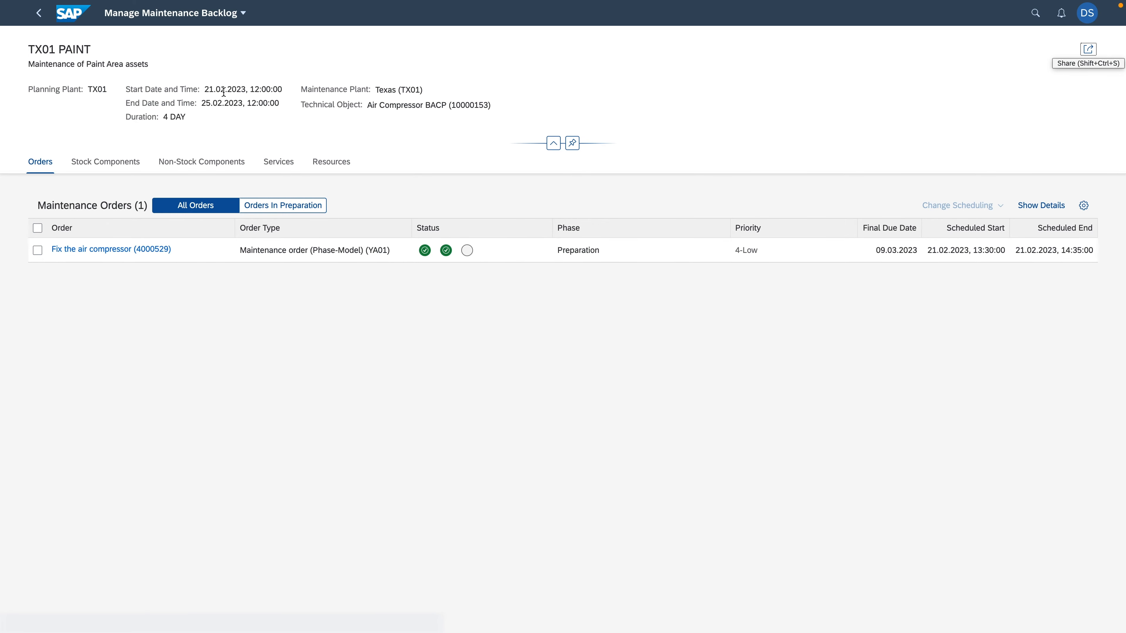
Step: Go back to the home page, open Find Maintenance Order and list the maintenance orders without any filters
{"action": "left_click", "coordinate": [73, 18]}
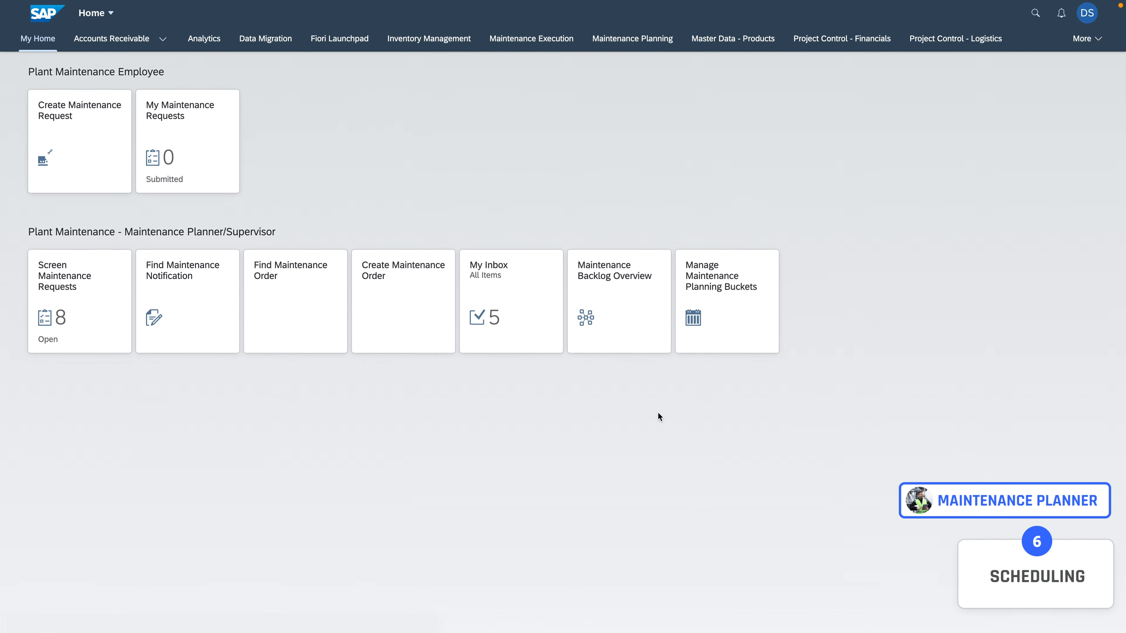
{"action": "left_click", "coordinate": [290, 301]}
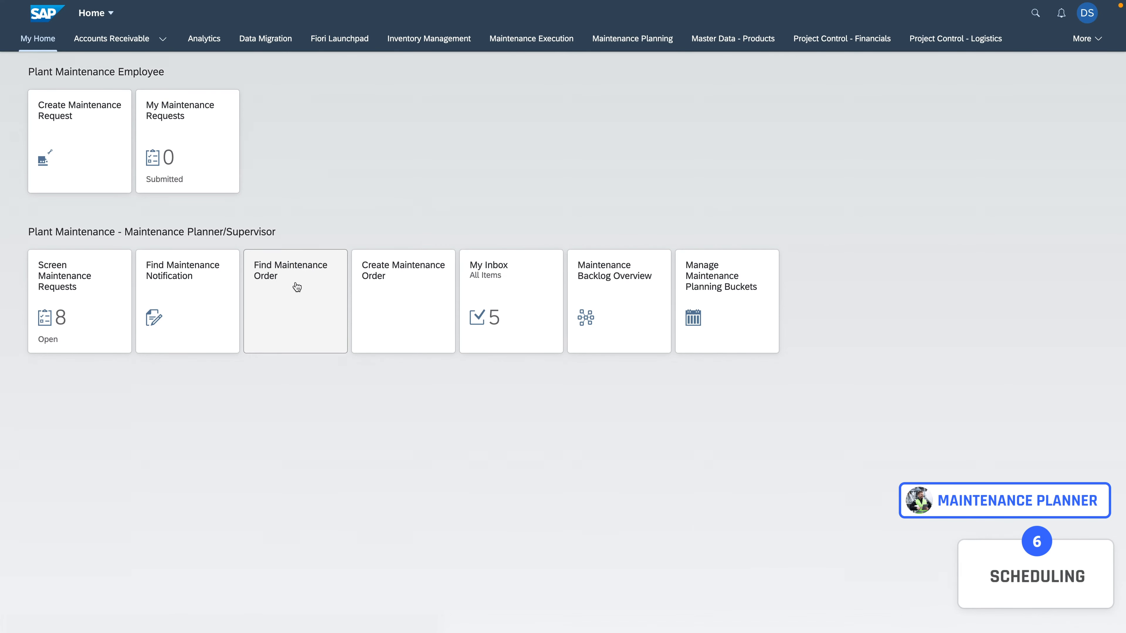
{"action": "left_click", "coordinate": [309, 284]}
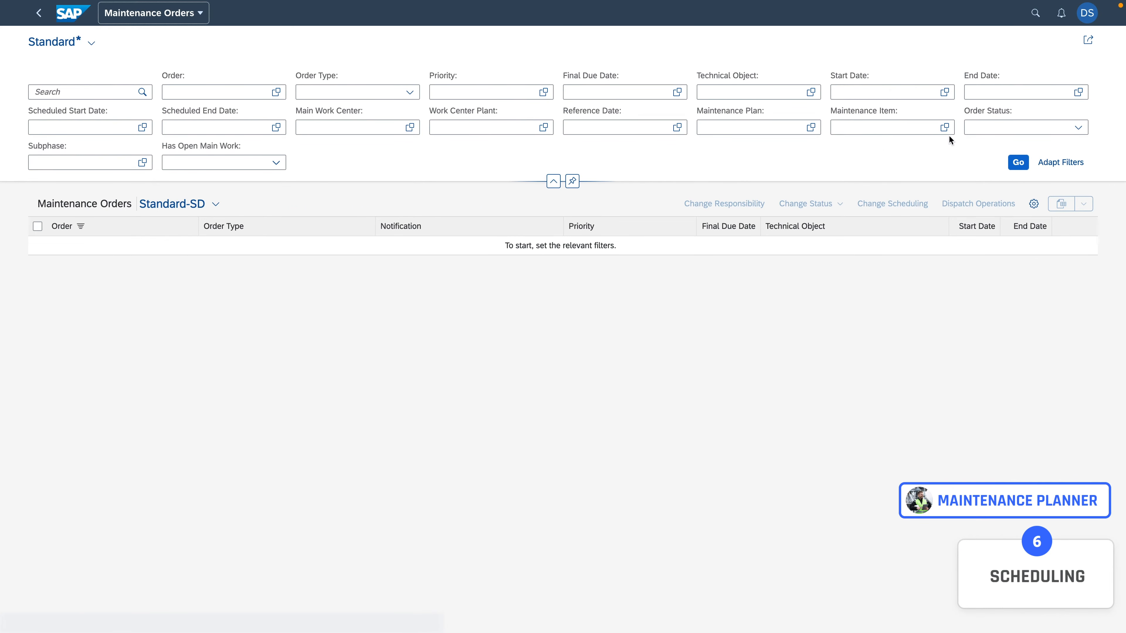
{"action": "left_click", "coordinate": [1018, 163]}
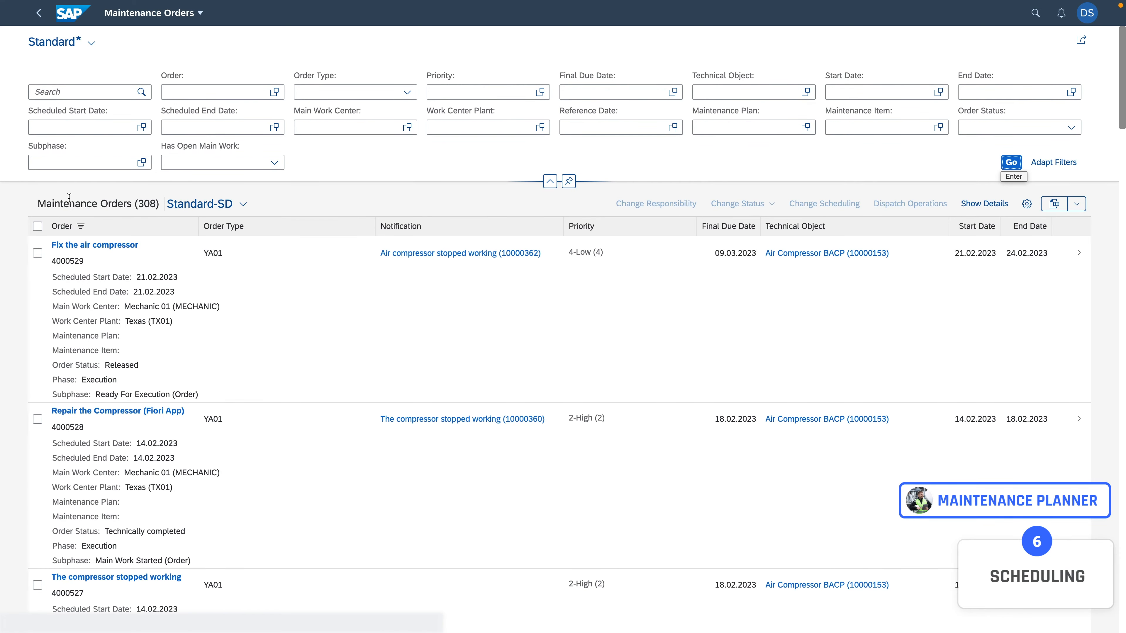
Step: Review the scheduling options of the "Fix the air compressor" order, cancel without changes and choose to dispatch its operations
{"action": "left_click", "coordinate": [38, 254]}
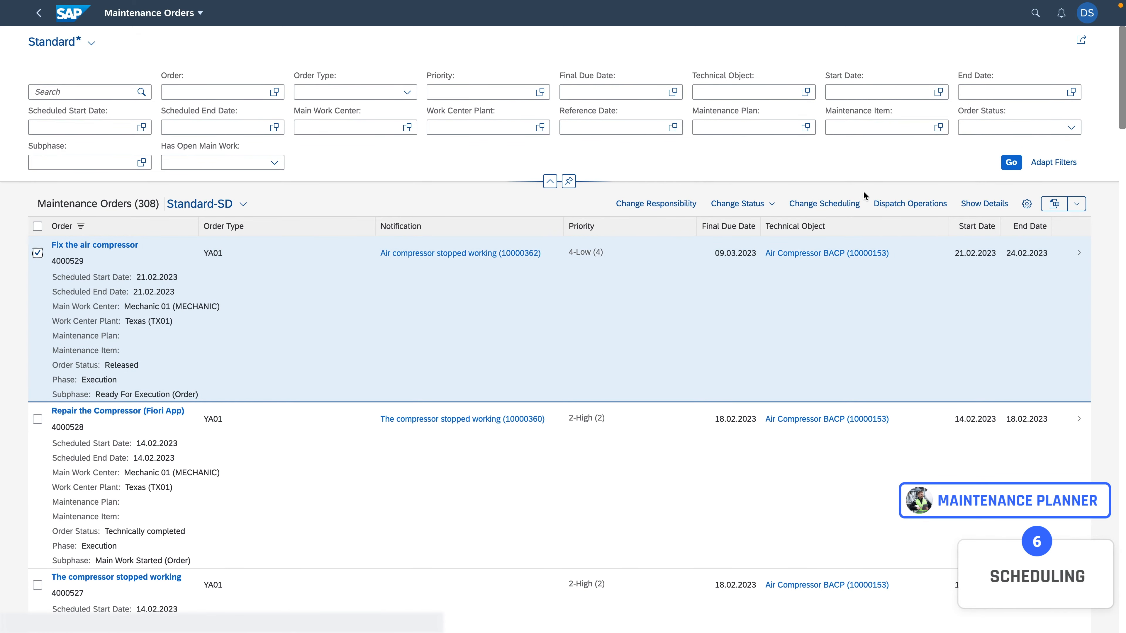
{"action": "left_click", "coordinate": [846, 205]}
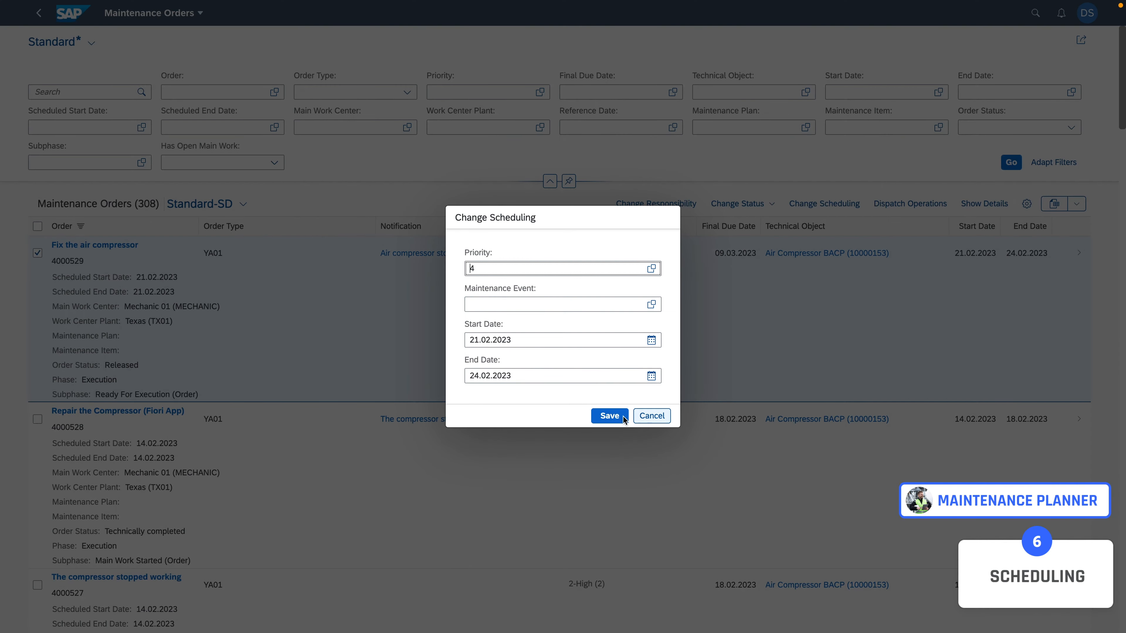
{"action": "left_click", "coordinate": [651, 415]}
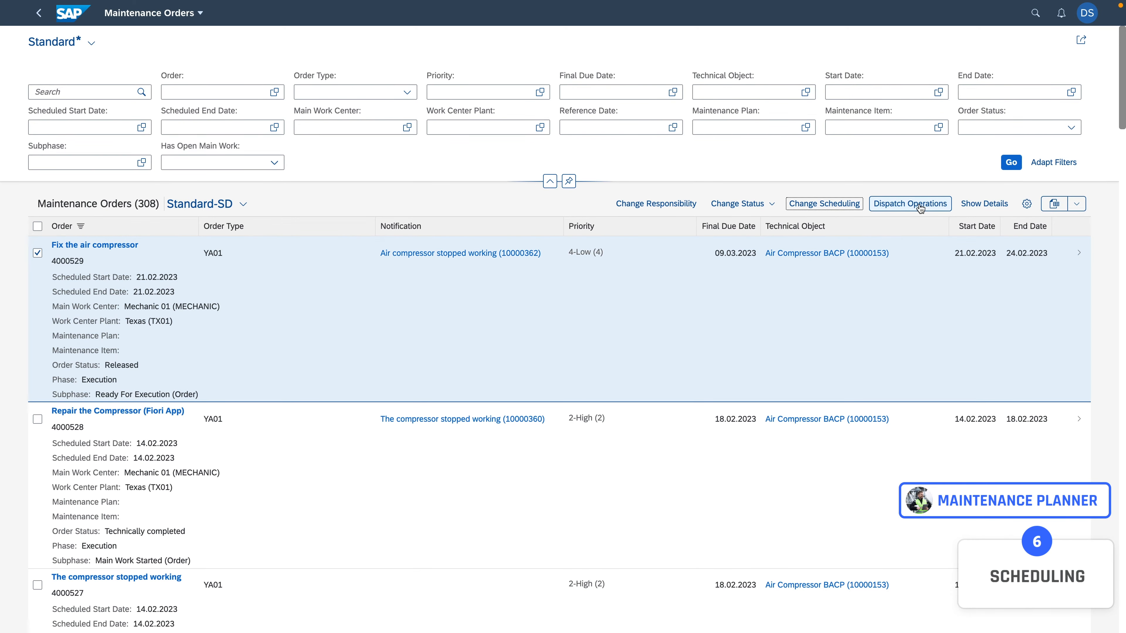
{"action": "left_click", "coordinate": [921, 208]}
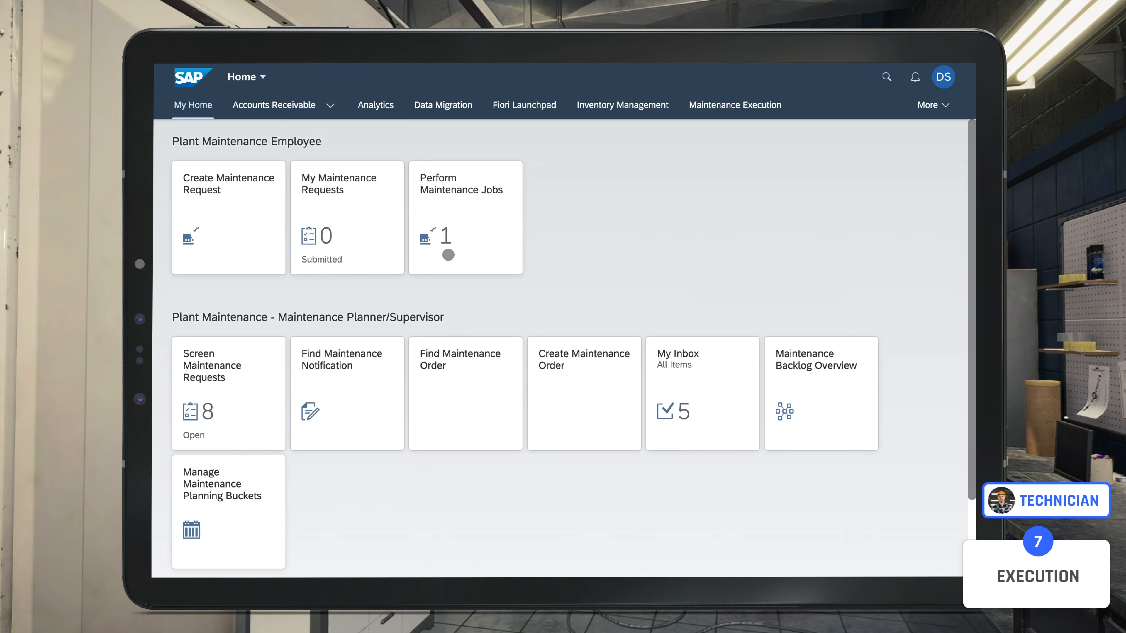
Step: Open Perform Maintenance Jobs and filter the responsibilities to "Mine and to be assigned in my team"
{"action": "left_click", "coordinate": [479, 220]}
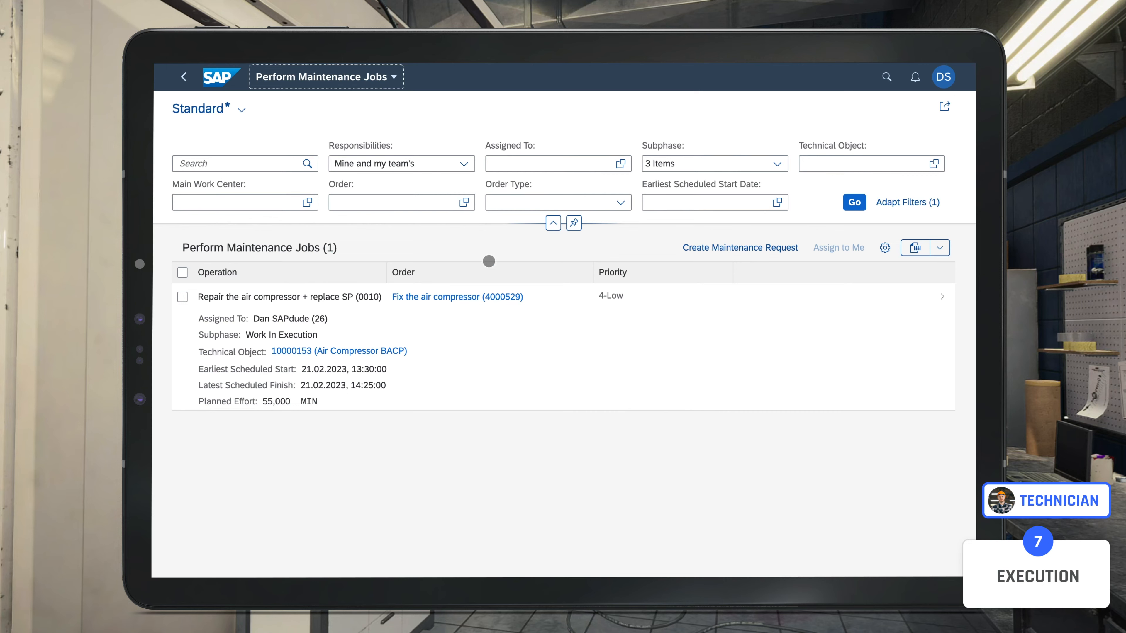
{"action": "left_click", "coordinate": [465, 164]}
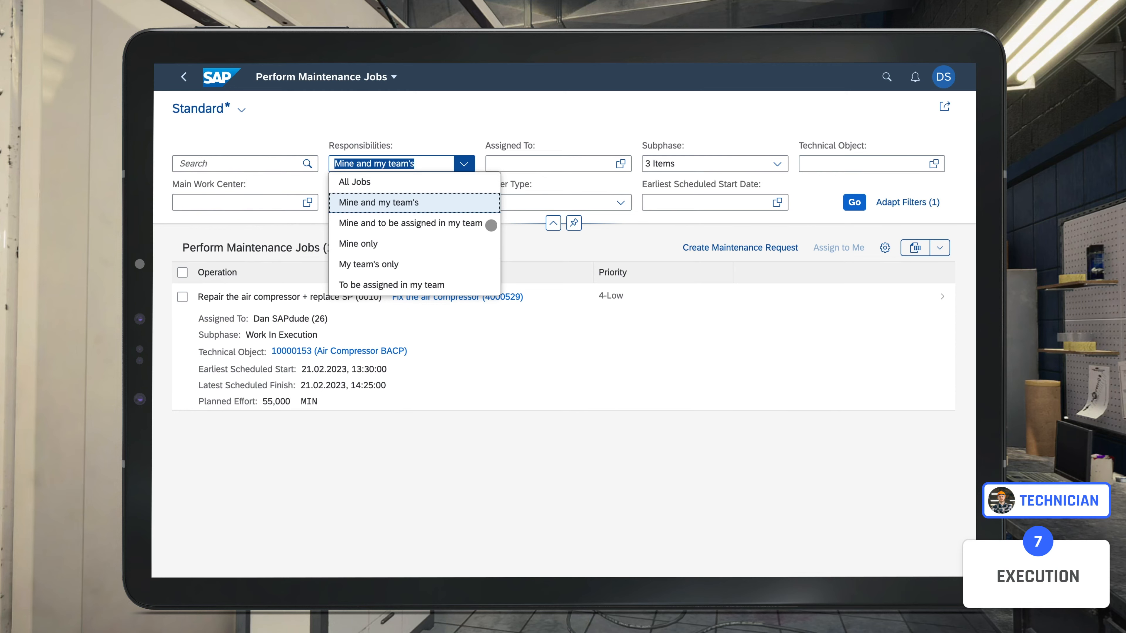
{"action": "left_click", "coordinate": [491, 225]}
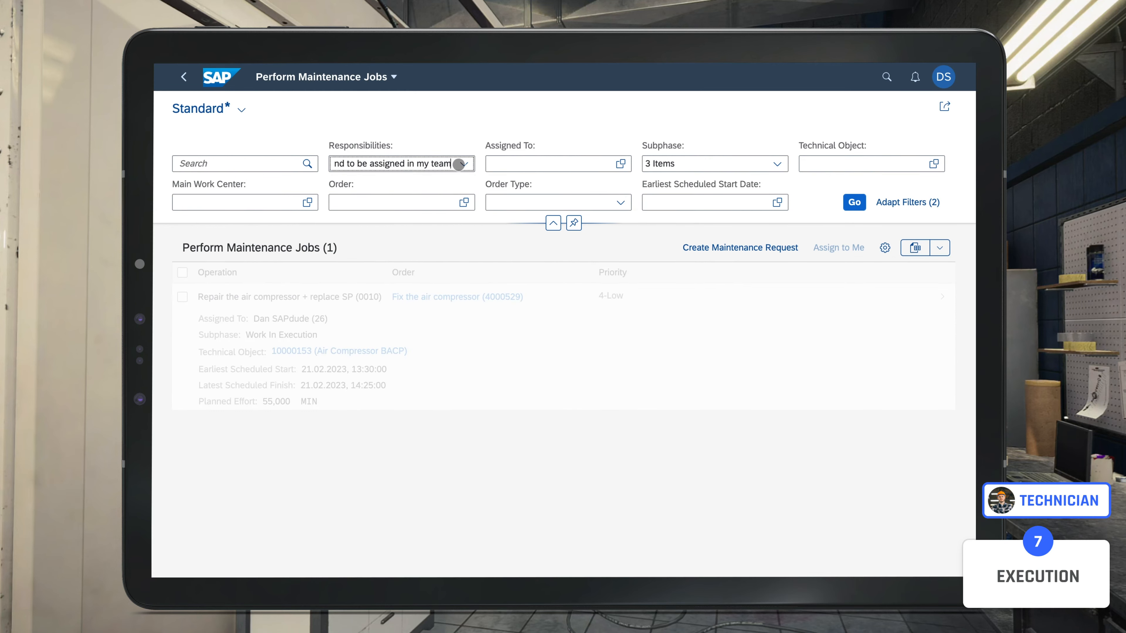
{"action": "left_click", "coordinate": [855, 203]}
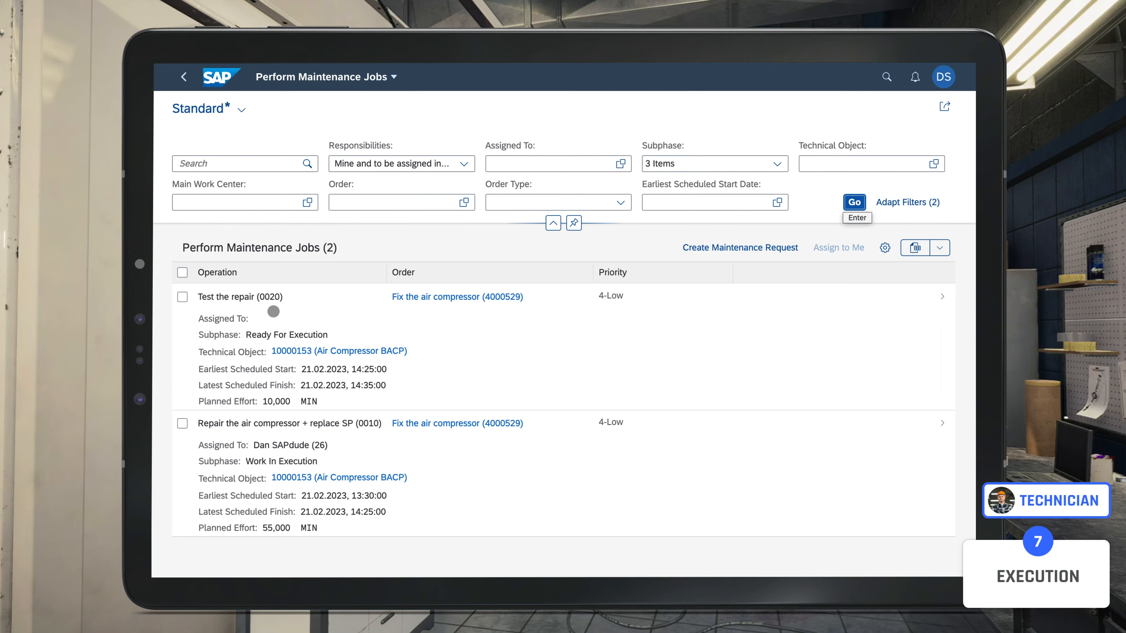
Step: Assign the unassigned "Test the repair (0020)" operation to yourself
{"action": "left_click", "coordinate": [285, 324]}
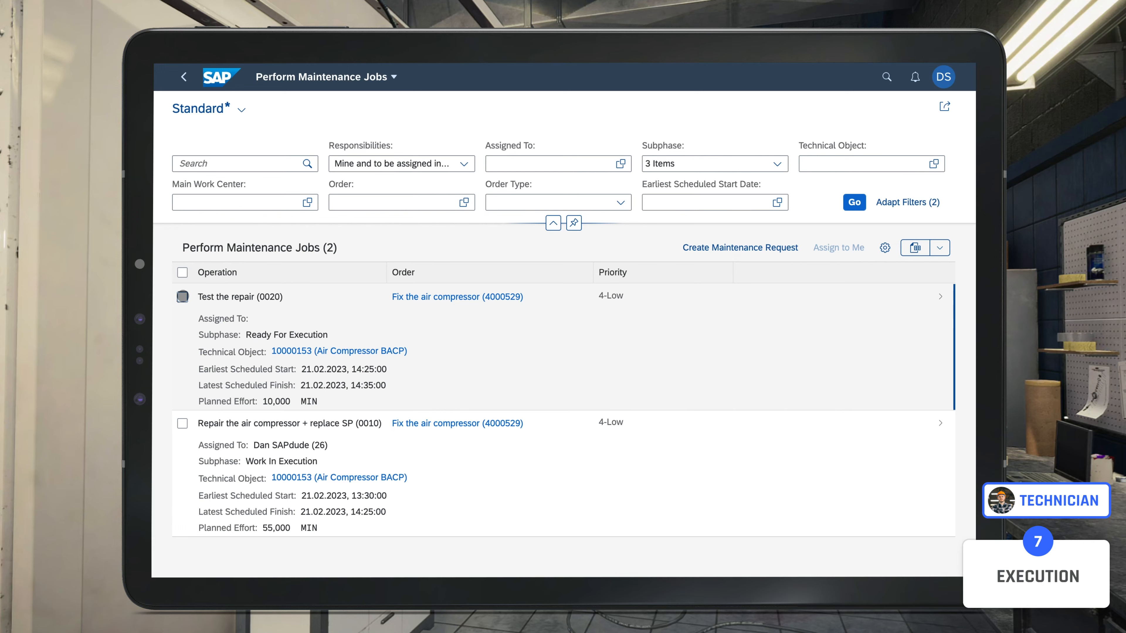
{"action": "left_click", "coordinate": [182, 297]}
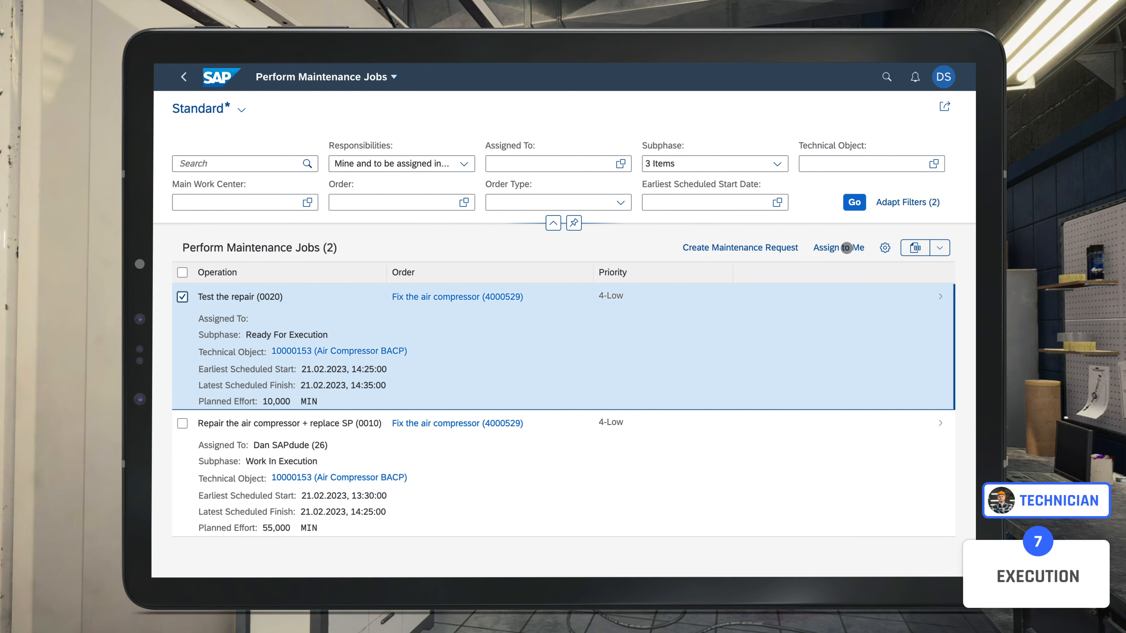
{"action": "left_click", "coordinate": [846, 247]}
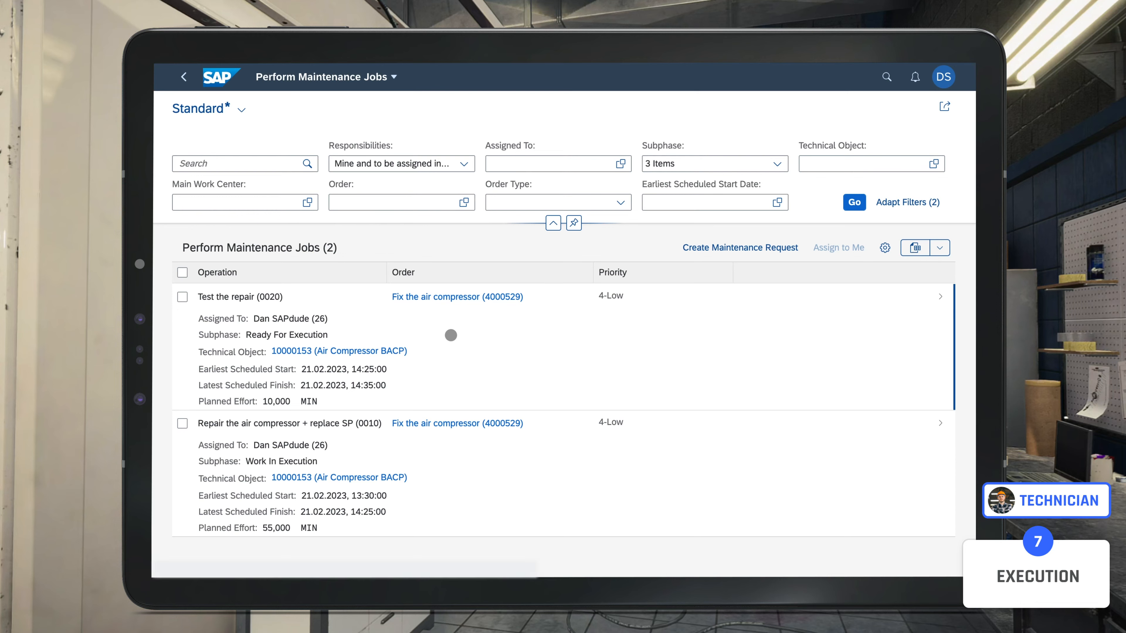
Step: Open the "Repair the air compressor + replace SP" job, display and close its order barcode, and review the job's details and planned components
{"action": "left_click", "coordinate": [939, 426]}
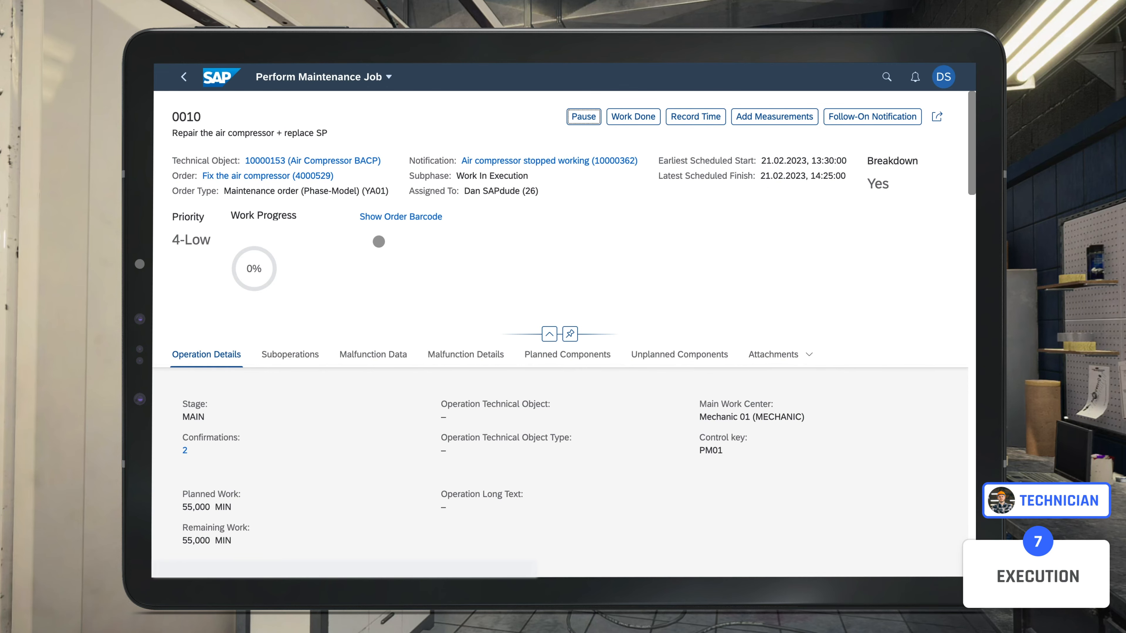
{"action": "left_click", "coordinate": [392, 216]}
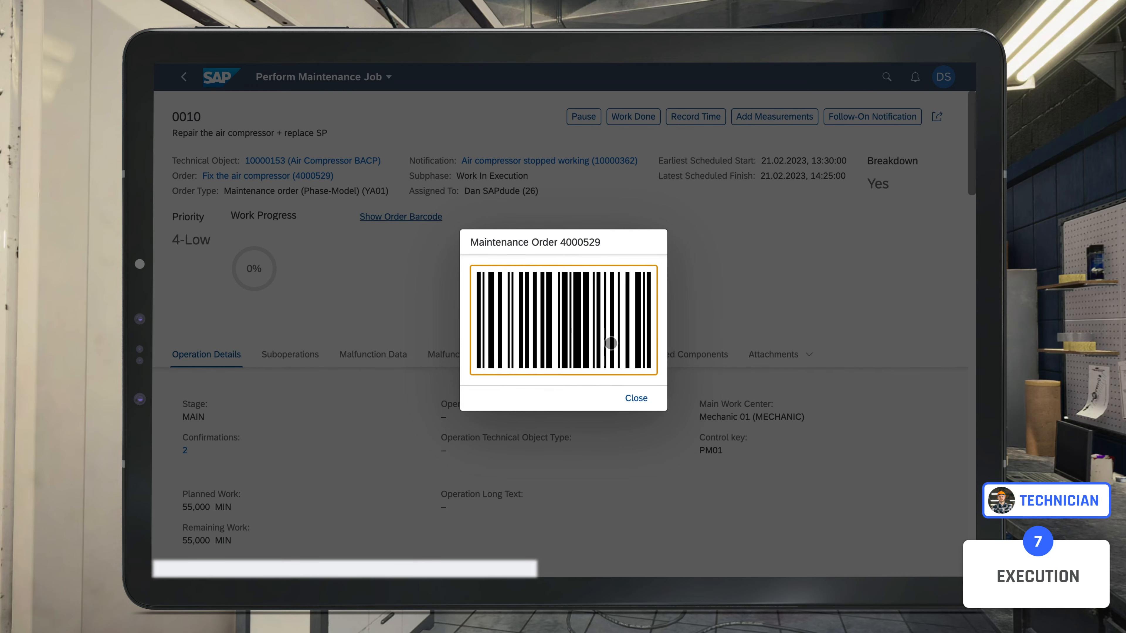
{"action": "left_click", "coordinate": [637, 399]}
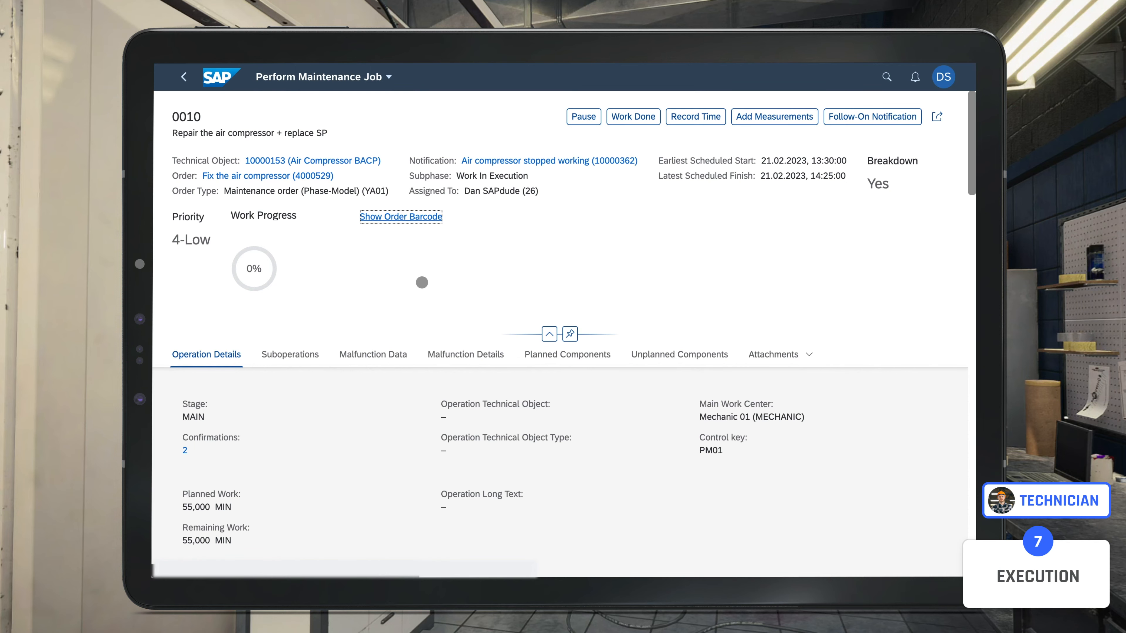
{"action": "scroll", "coordinate": [491, 305], "scroll_direction": "down", "scroll_amount": 2}
{"action": "scroll", "coordinate": [491, 304], "scroll_direction": "down", "scroll_amount": 10}
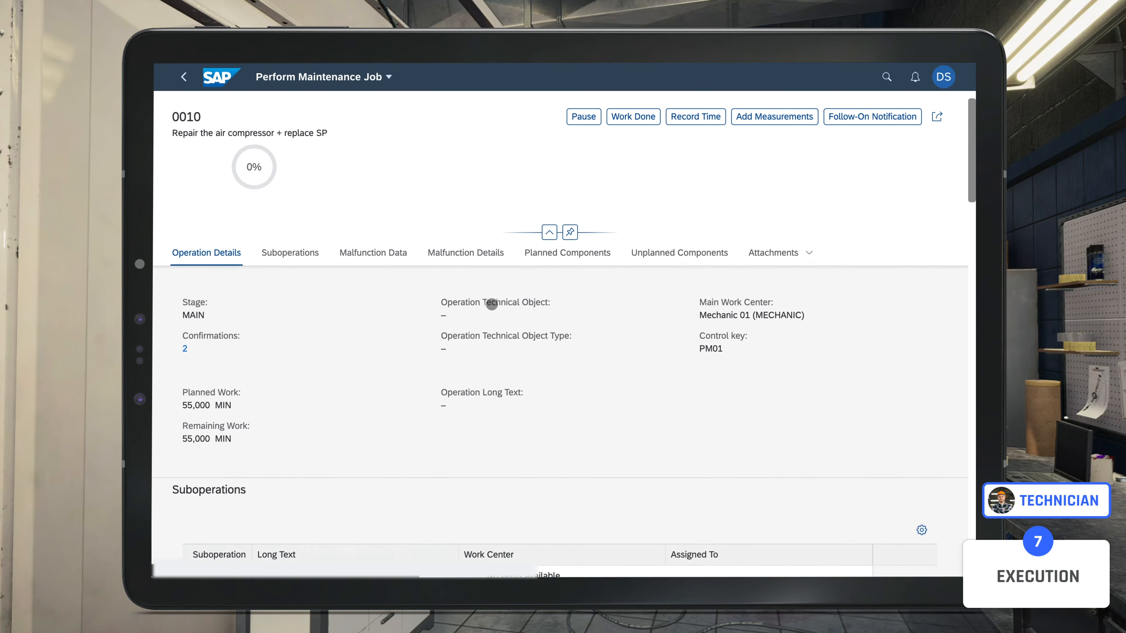
{"action": "scroll", "coordinate": [491, 304], "scroll_direction": "down", "scroll_amount": 9}
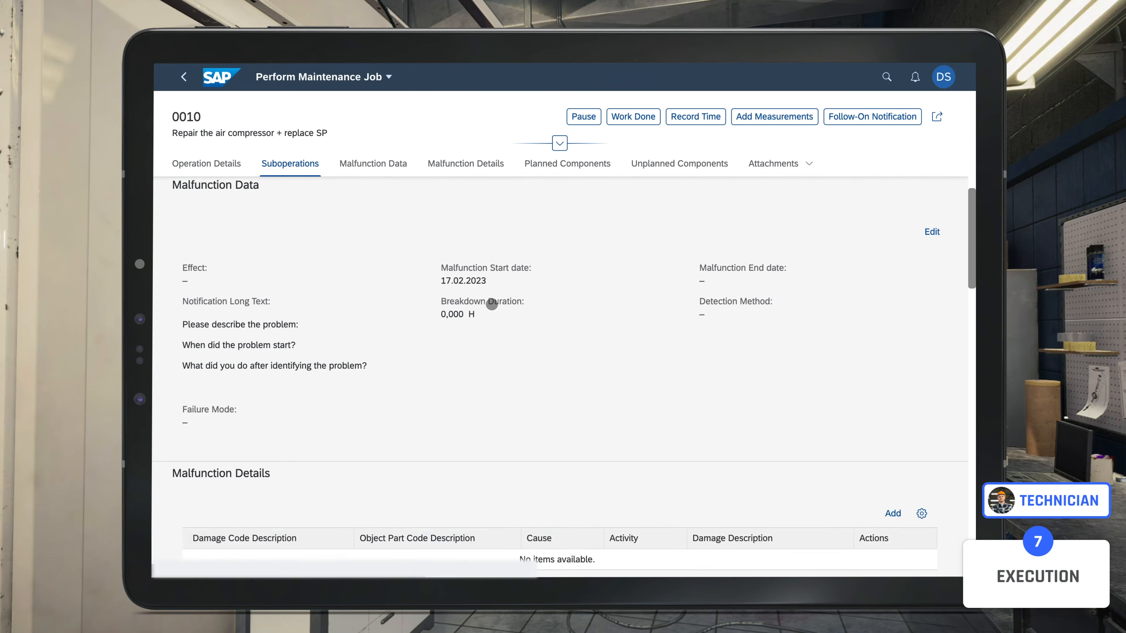
{"action": "scroll", "coordinate": [563, 431], "scroll_direction": "down", "scroll_amount": 1}
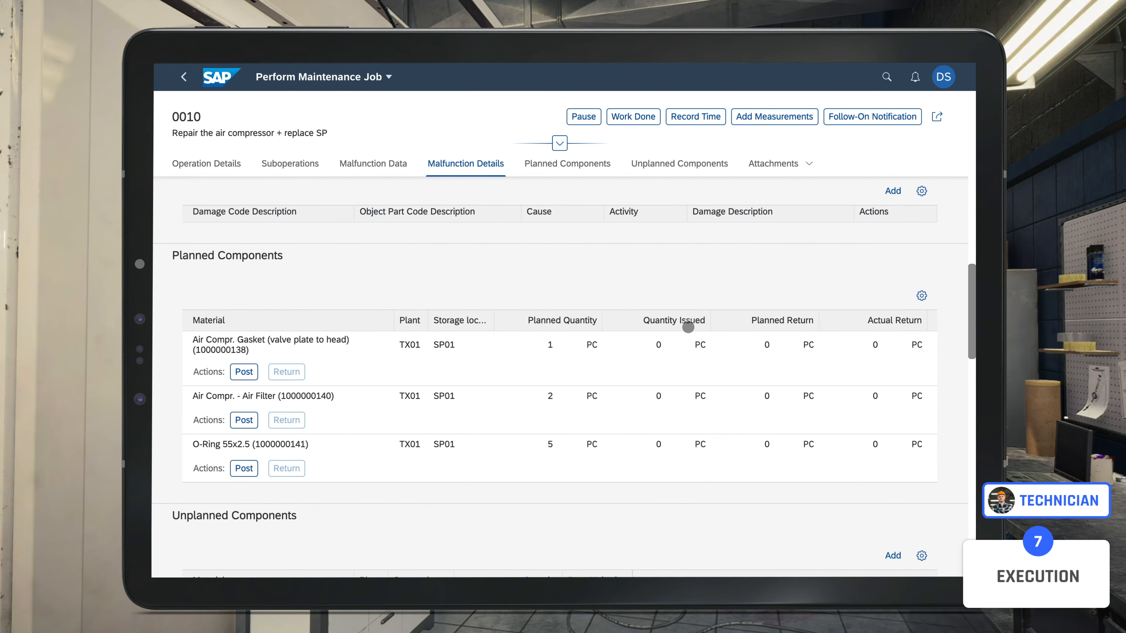
{"action": "scroll", "coordinate": [707, 292], "scroll_direction": "up", "scroll_amount": 15}
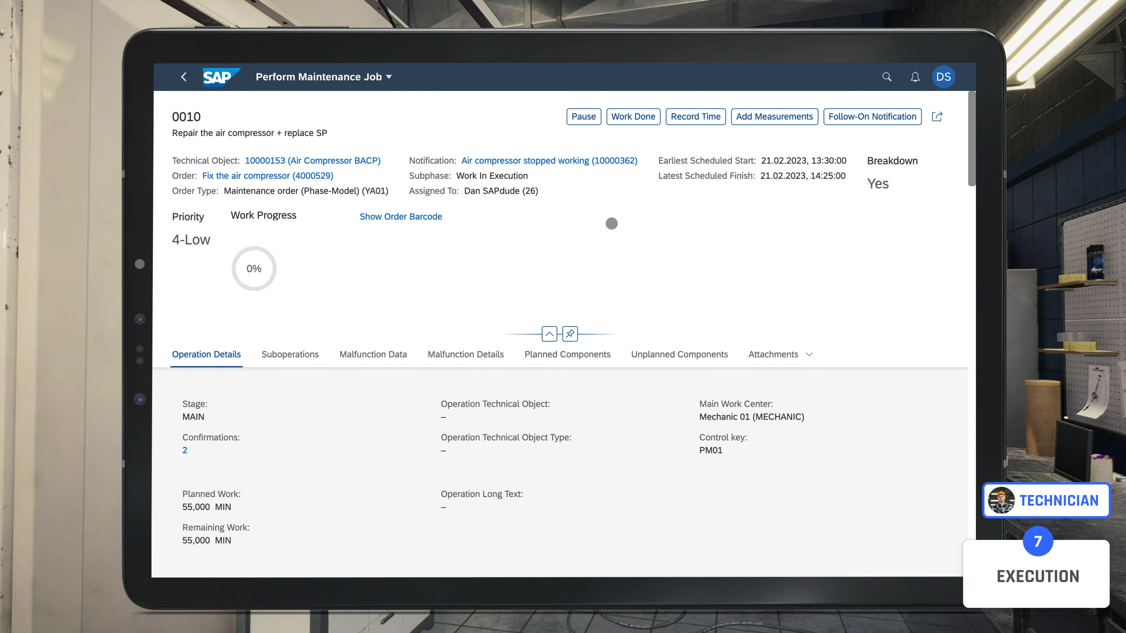
Step: Pause the work on operation 0010 and open its time recording
{"action": "left_click", "coordinate": [622, 114]}
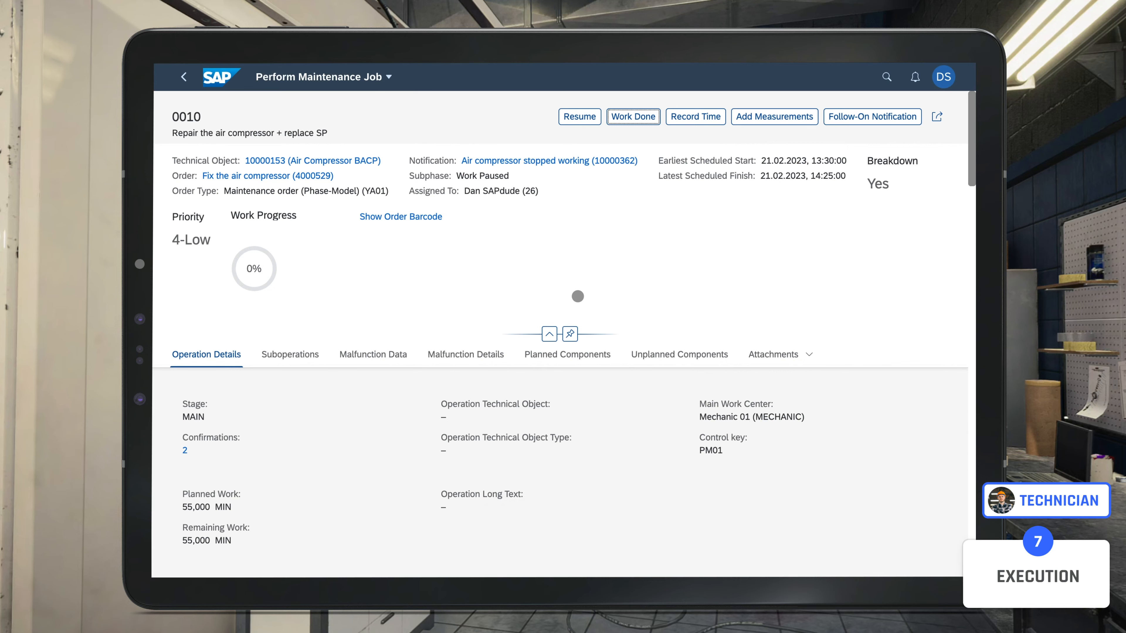
{"action": "left_click", "coordinate": [678, 121]}
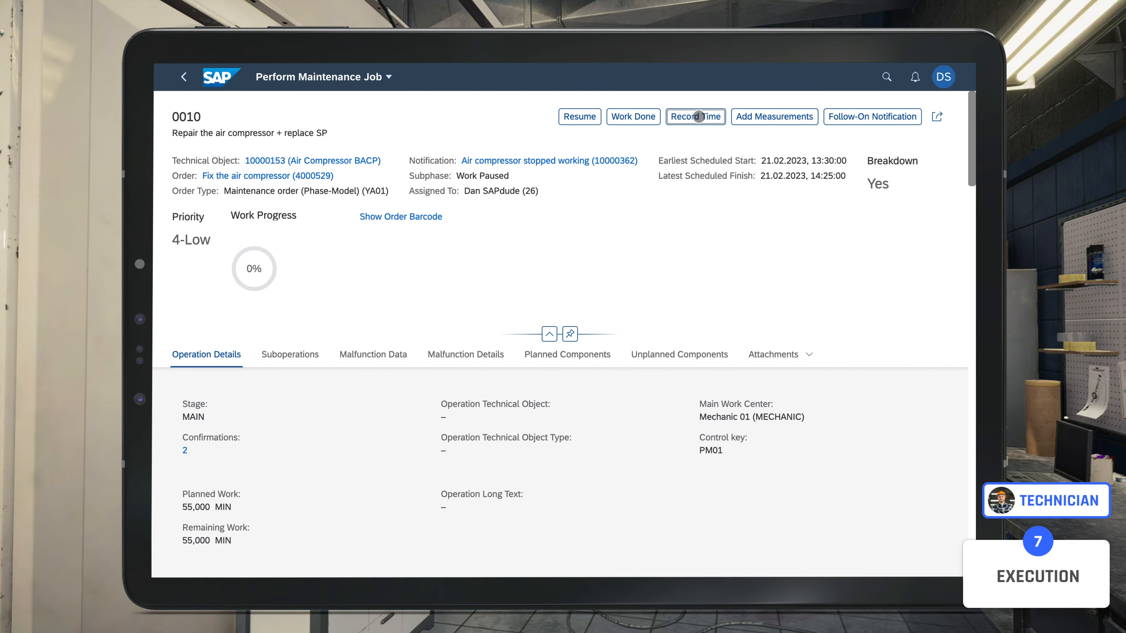
{"action": "left_click", "coordinate": [698, 117]}
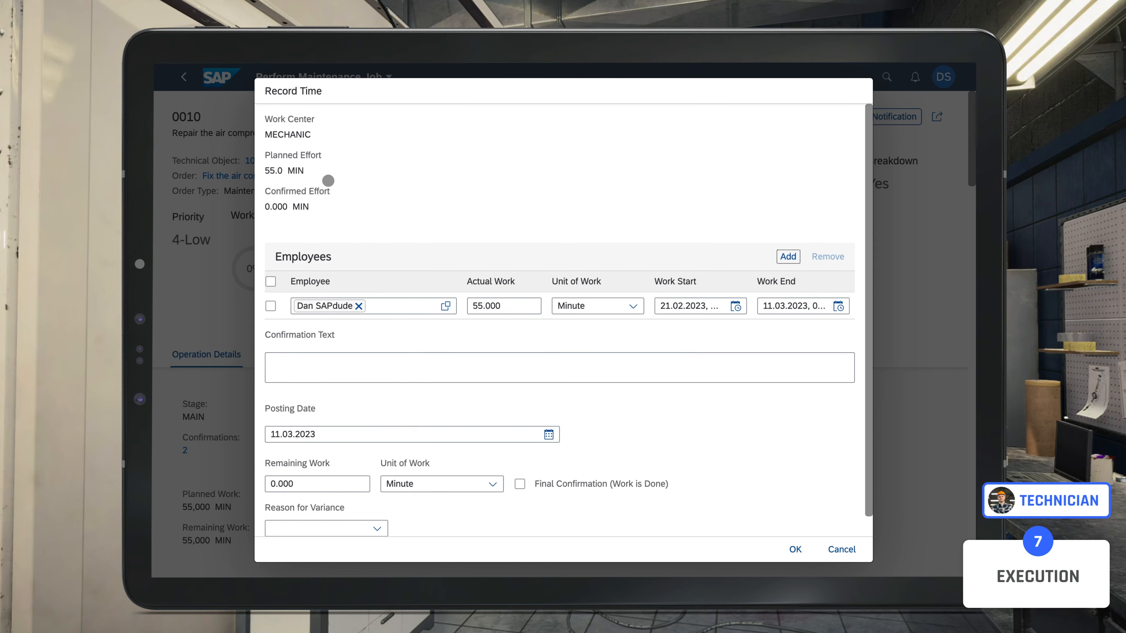
Step: Set the employee's actual work to 30 minutes and the work end date to 21.02.2023
{"action": "scroll", "coordinate": [575, 428], "scroll_direction": "down", "scroll_amount": 1}
{"action": "scroll", "coordinate": [575, 428], "scroll_direction": "up", "scroll_amount": 1}
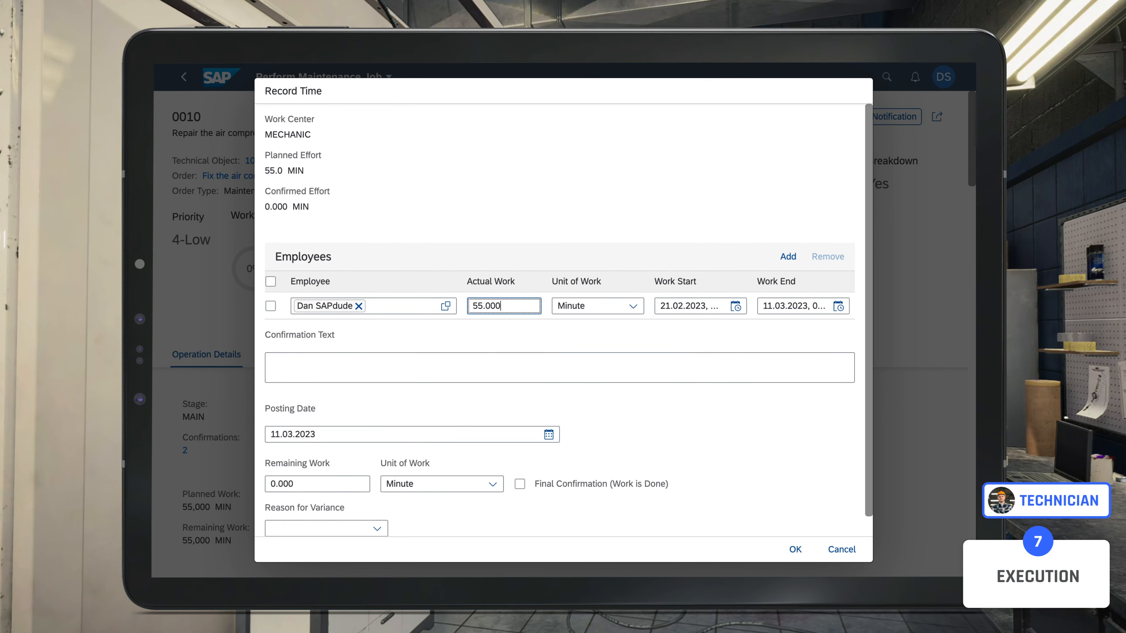
{"action": "key", "text": "BackSpace"}
{"action": "key", "text": "BackSpace"}
{"action": "key", "text": "BackSpace"}
{"action": "key", "text": "BackSpace"}
{"action": "key", "text": "BackSpace"}
{"action": "key", "text": "BackSpace"}
{"action": "type", "text": "30"}
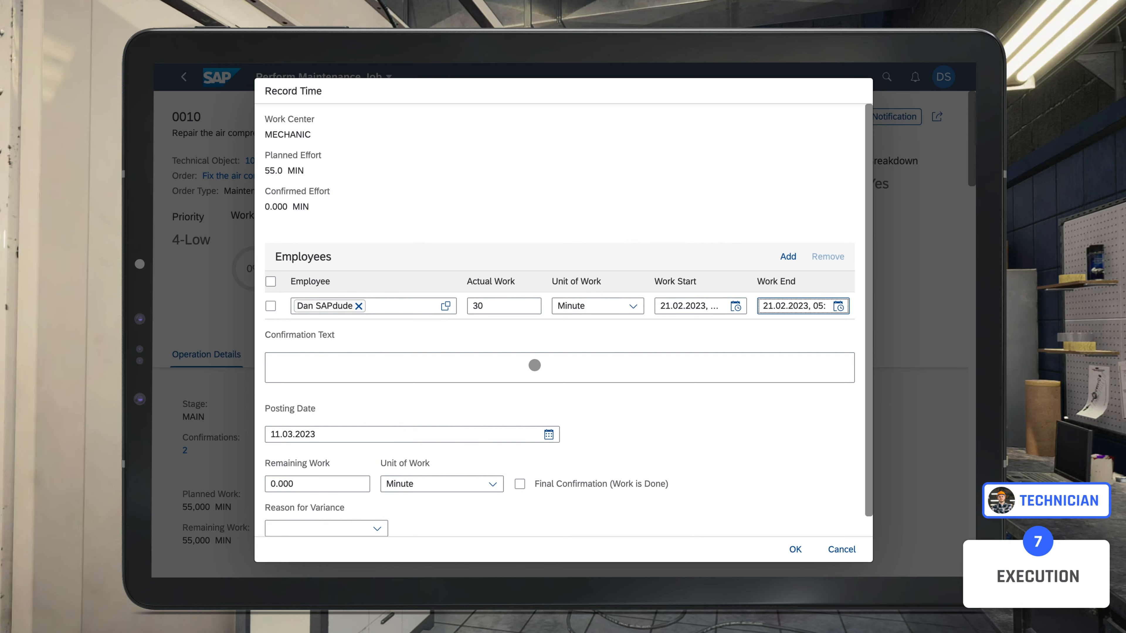
Step: Add a second employee row to the time record and remove it again
{"action": "left_click", "coordinate": [792, 257]}
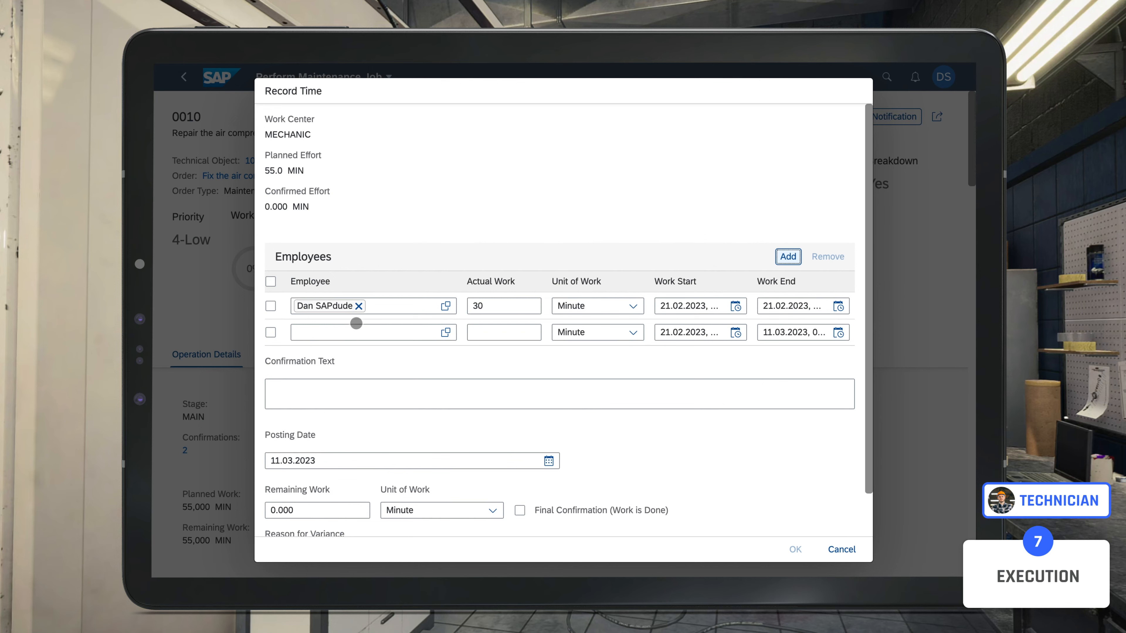
{"action": "left_click", "coordinate": [270, 333]}
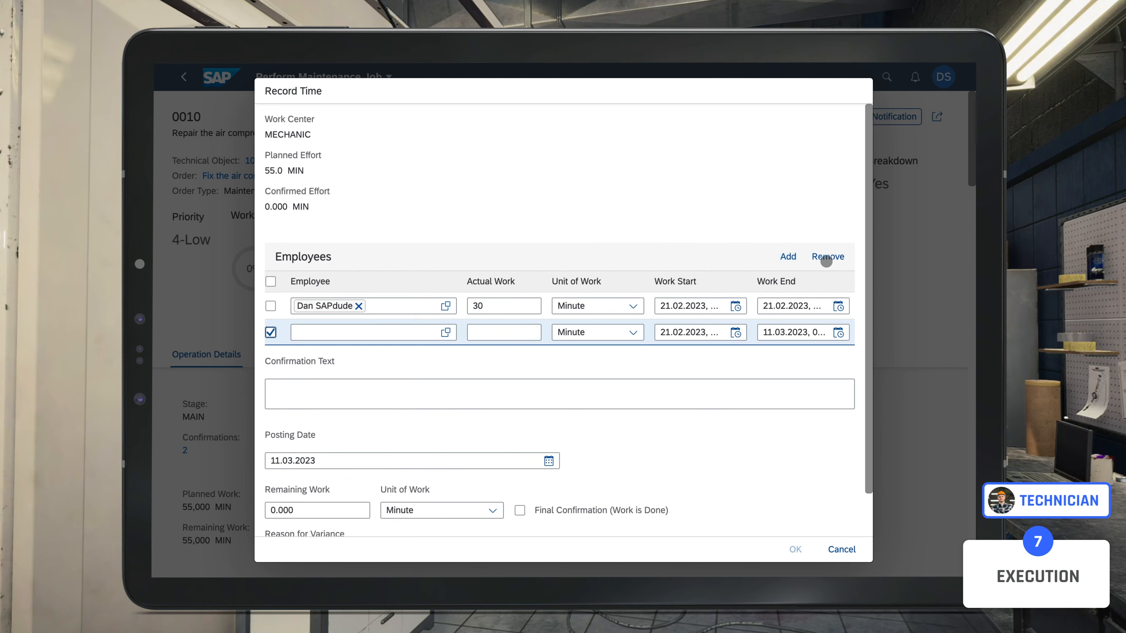
{"action": "left_click", "coordinate": [827, 256]}
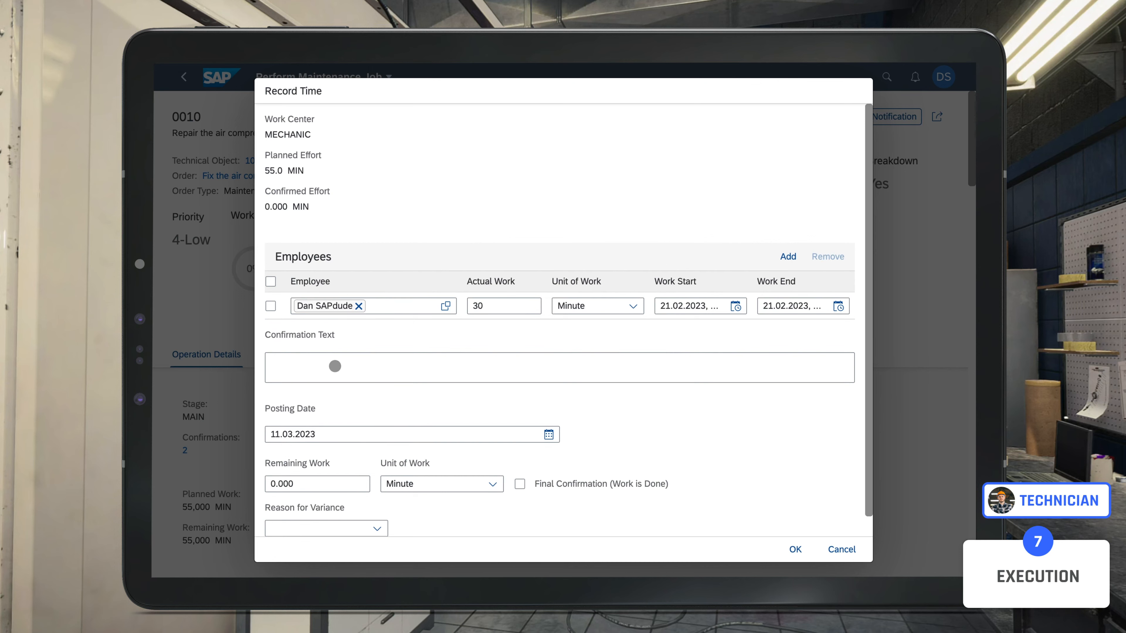
Step: Enter the confirmation text "Done", set the posting date to 21.02.2023, mark it as final confirmation and submit the time record
{"action": "left_click", "coordinate": [320, 368]}
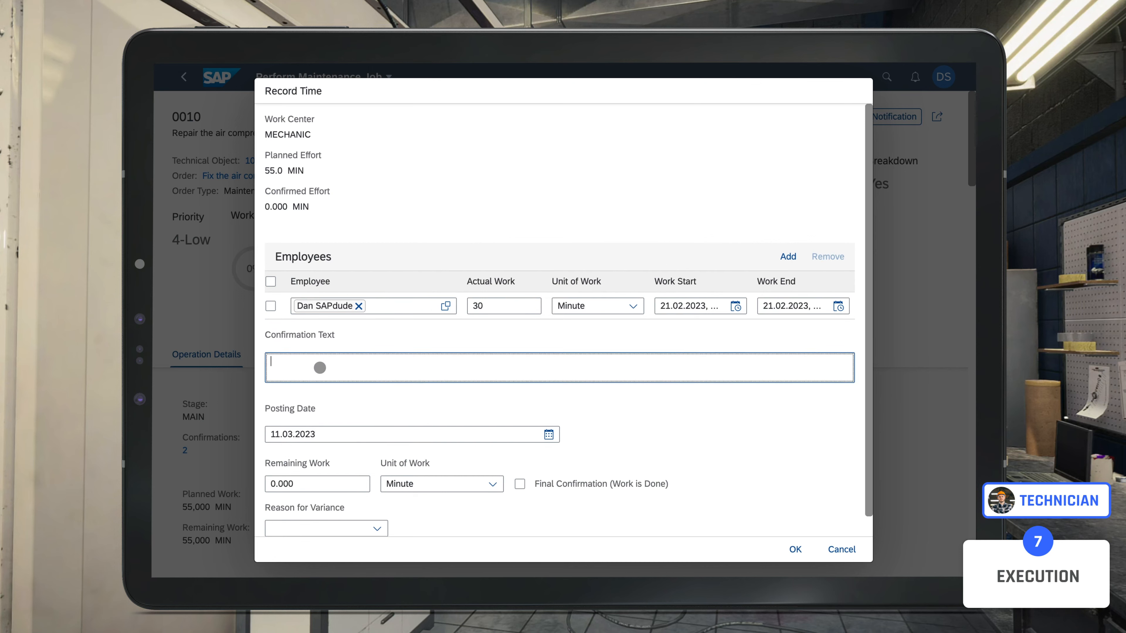
{"action": "type", "text": "Done"}
{"action": "left_click", "coordinate": [358, 394]}
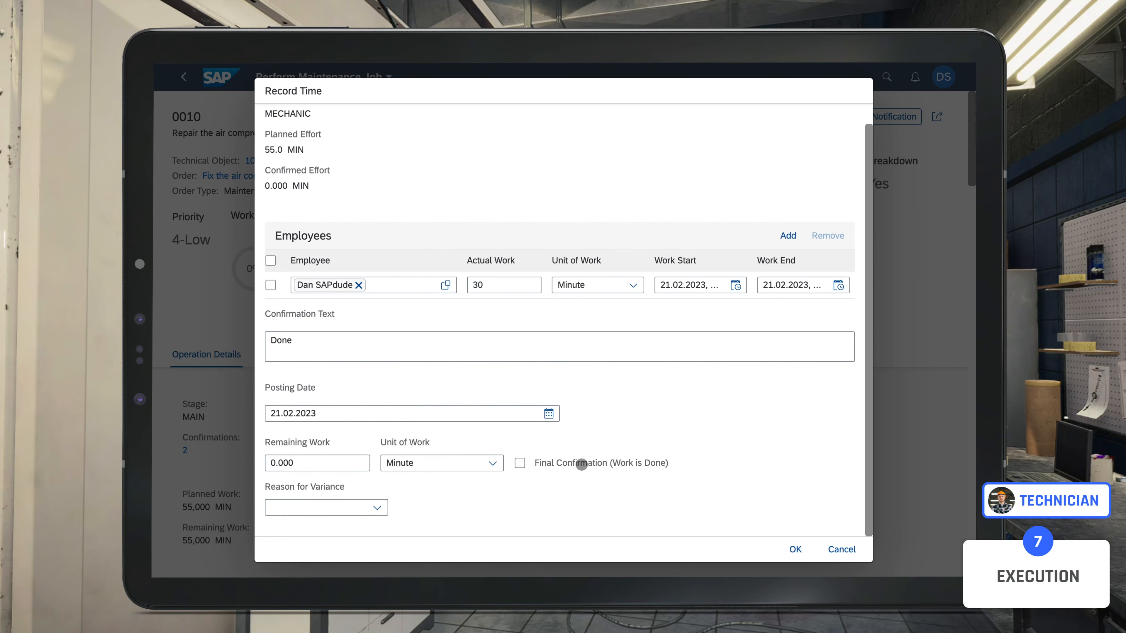
{"action": "left_click", "coordinate": [519, 463]}
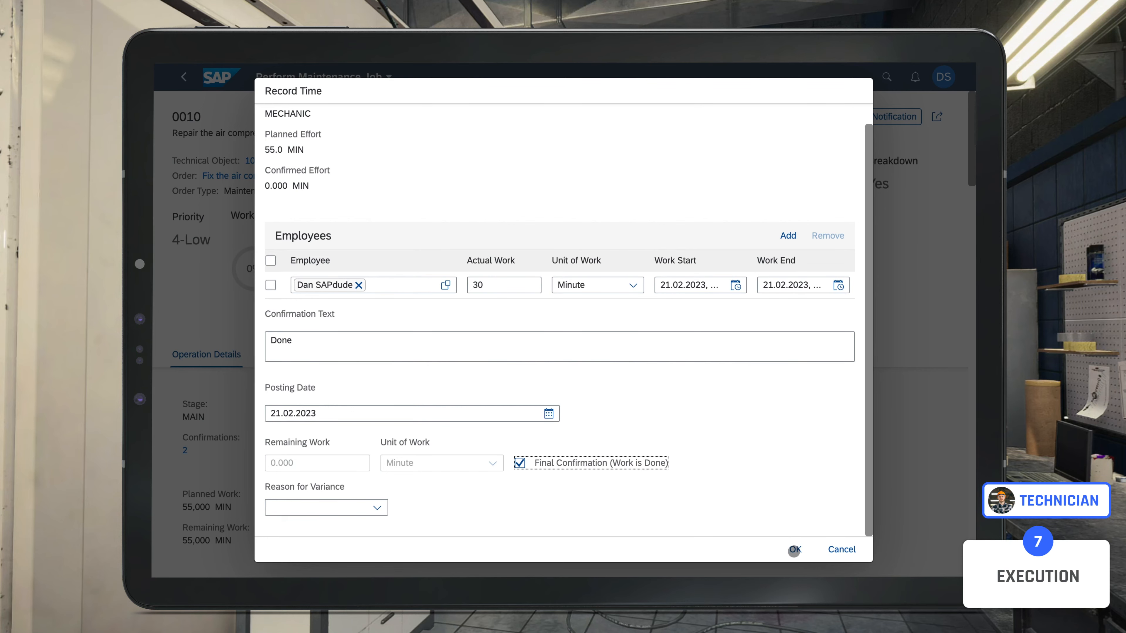
{"action": "left_click", "coordinate": [794, 550]}
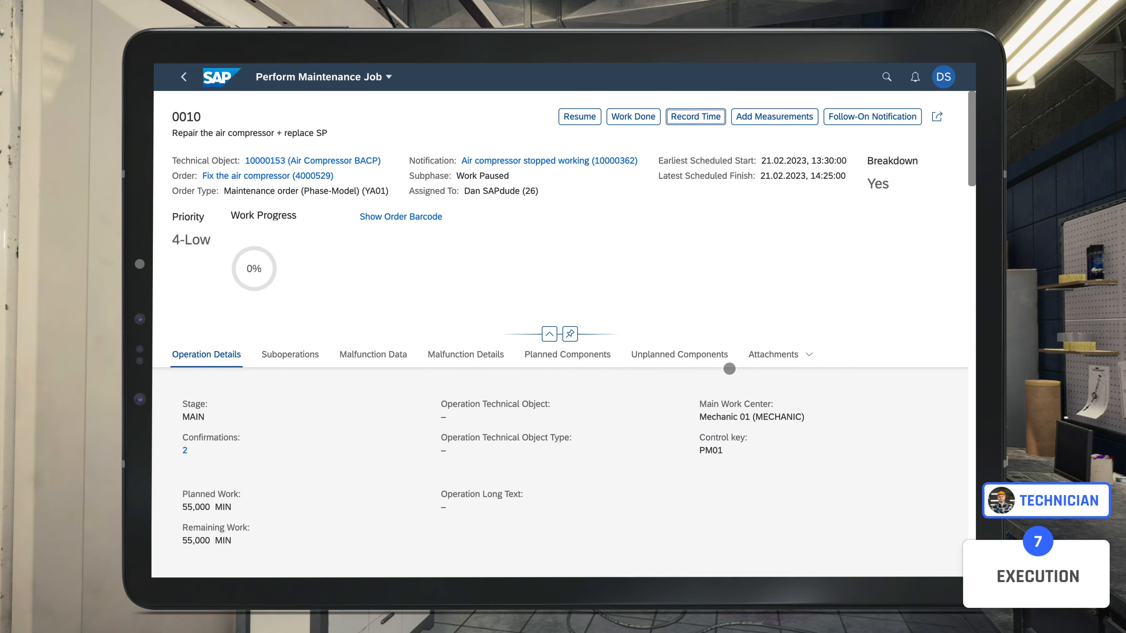
{"action": "key", "text": "Tab"}
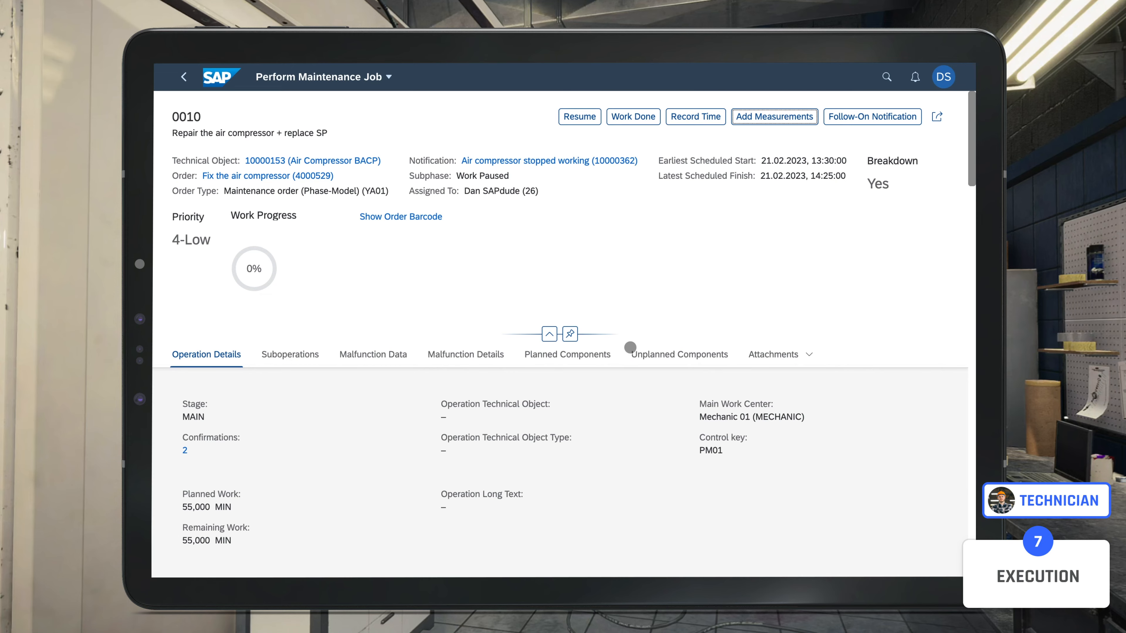
Step: Post a goods issue of 3 PC for the planned component O-Ring 55x2.5
{"action": "scroll", "coordinate": [630, 347], "scroll_direction": "down", "scroll_amount": 10}
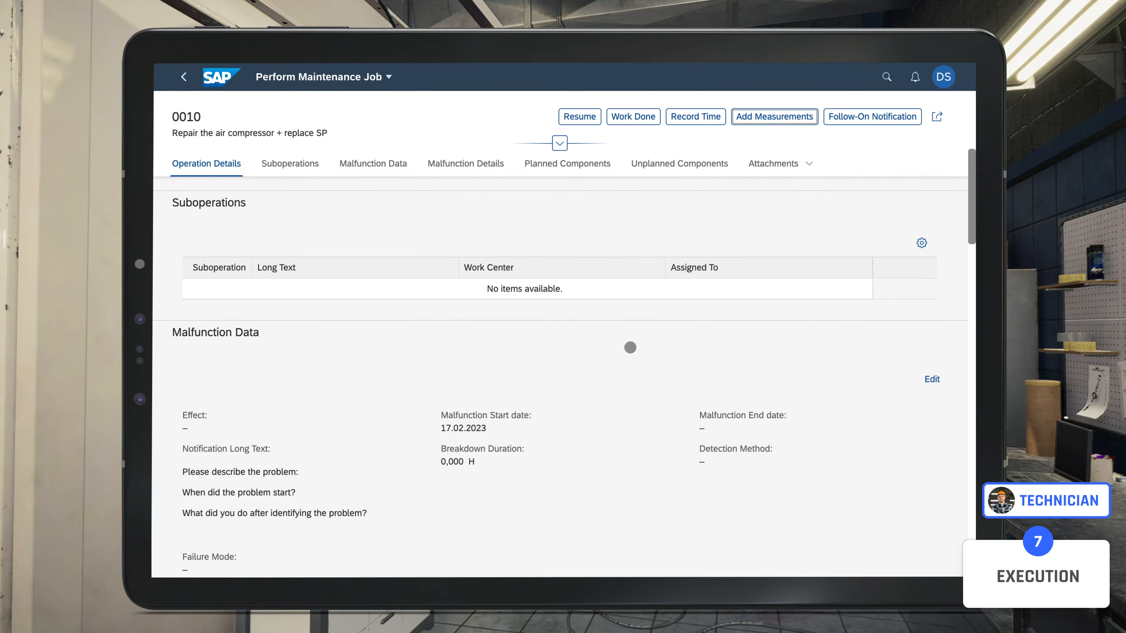
{"action": "scroll", "coordinate": [630, 347], "scroll_direction": "down", "scroll_amount": 10}
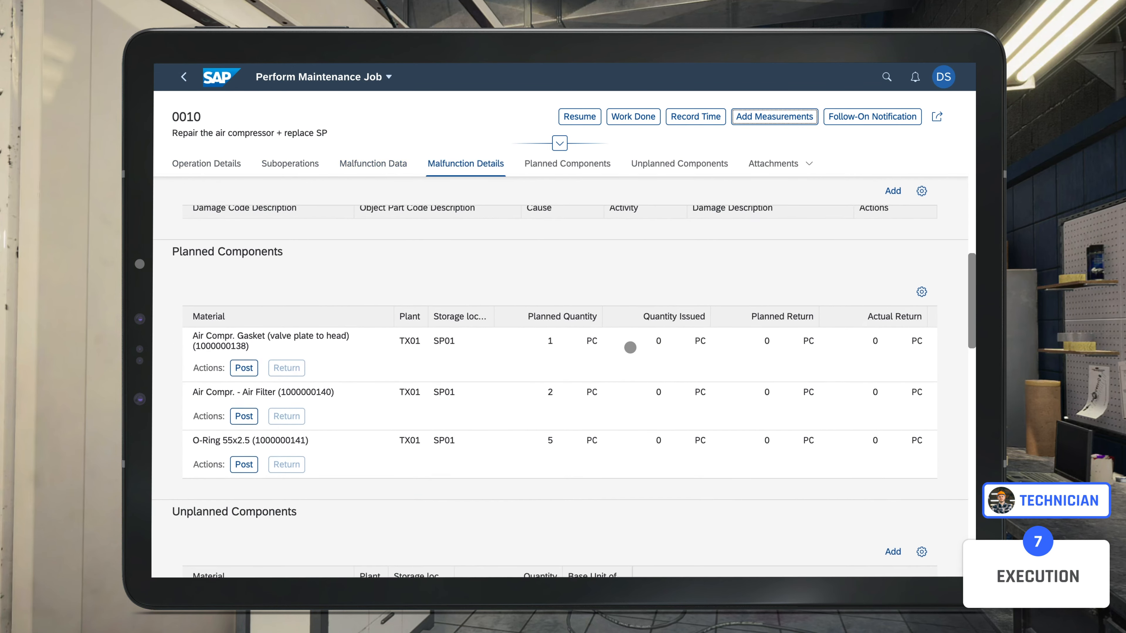
{"action": "scroll", "coordinate": [630, 347], "scroll_direction": "up", "scroll_amount": 2}
{"action": "scroll", "coordinate": [630, 347], "scroll_direction": "down", "scroll_amount": 1}
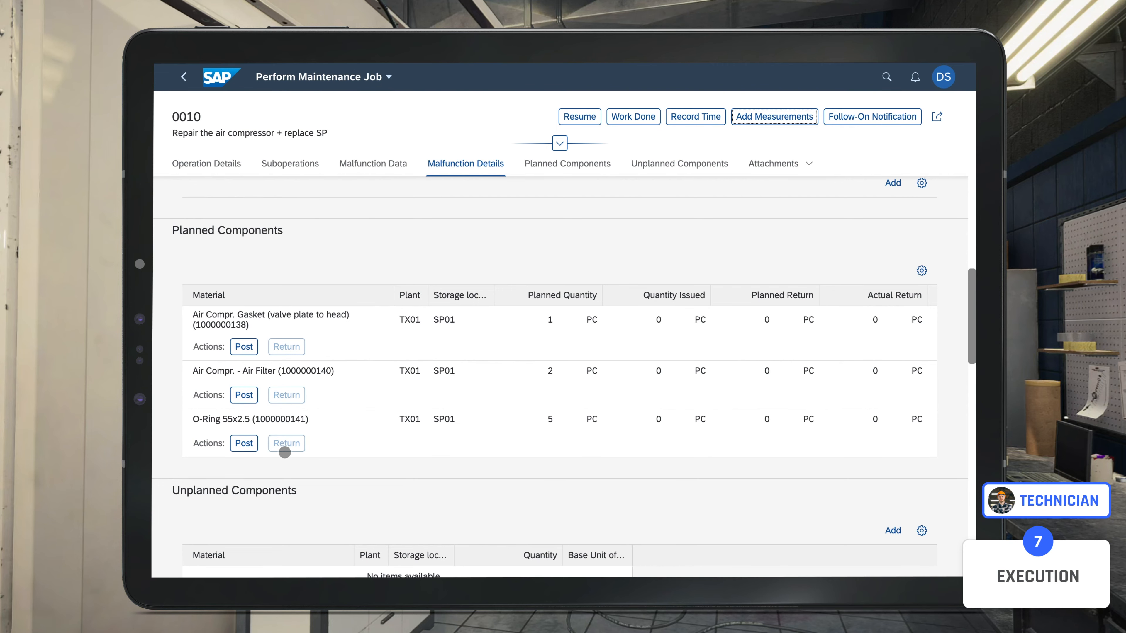
{"action": "left_click", "coordinate": [243, 445]}
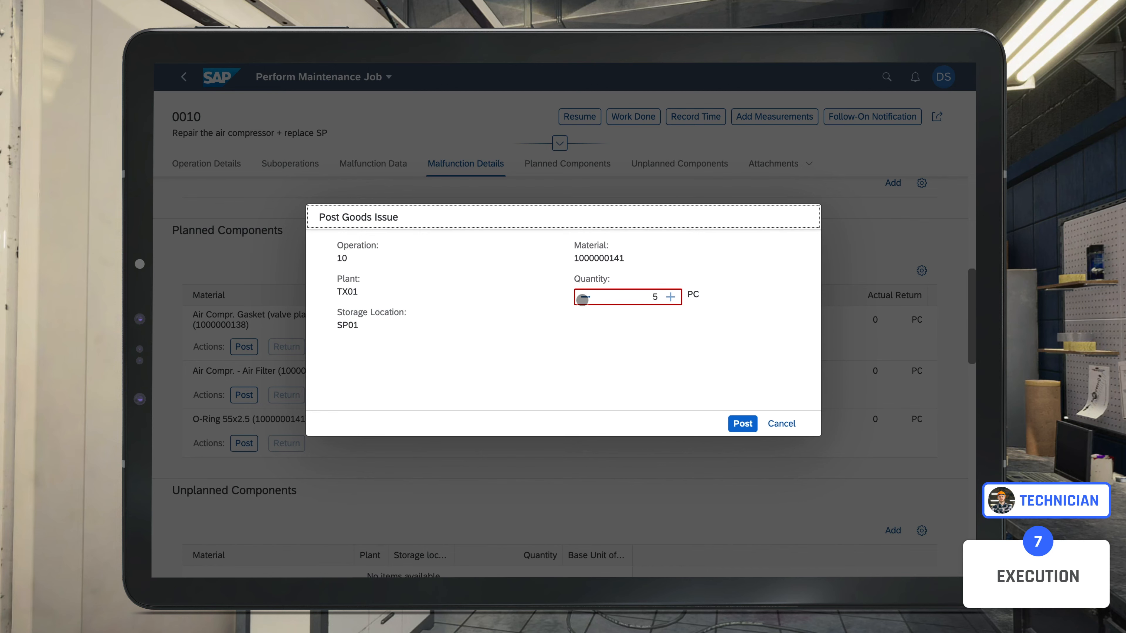
{"action": "left_click", "coordinate": [583, 299]}
{"action": "left_click", "coordinate": [583, 297]}
{"action": "left_click", "coordinate": [583, 296]}
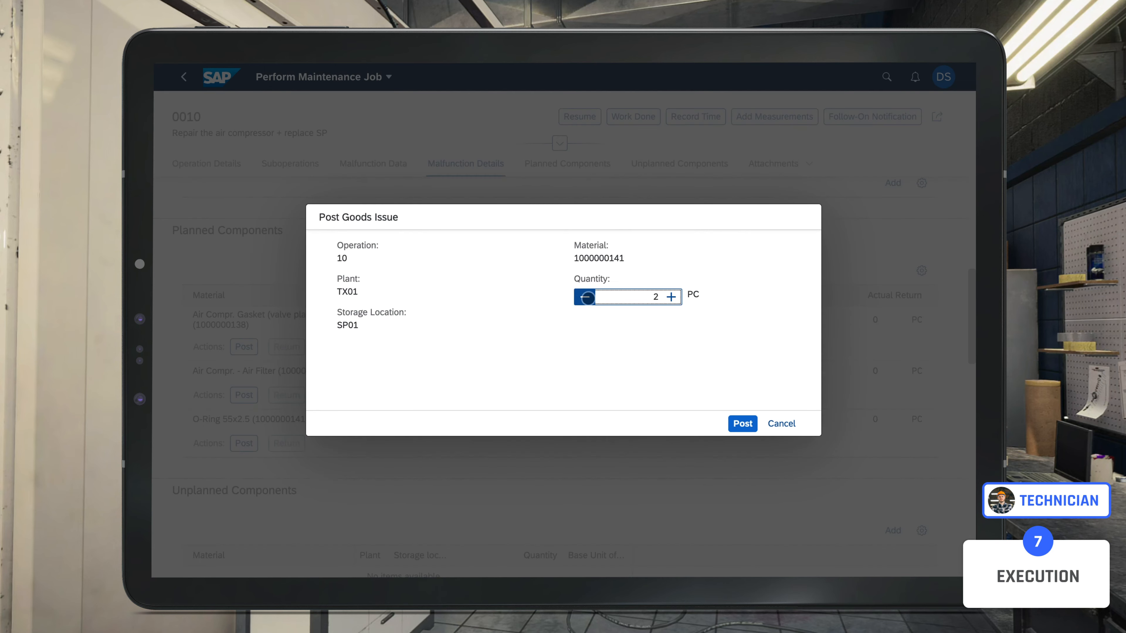
{"action": "left_click", "coordinate": [672, 297]}
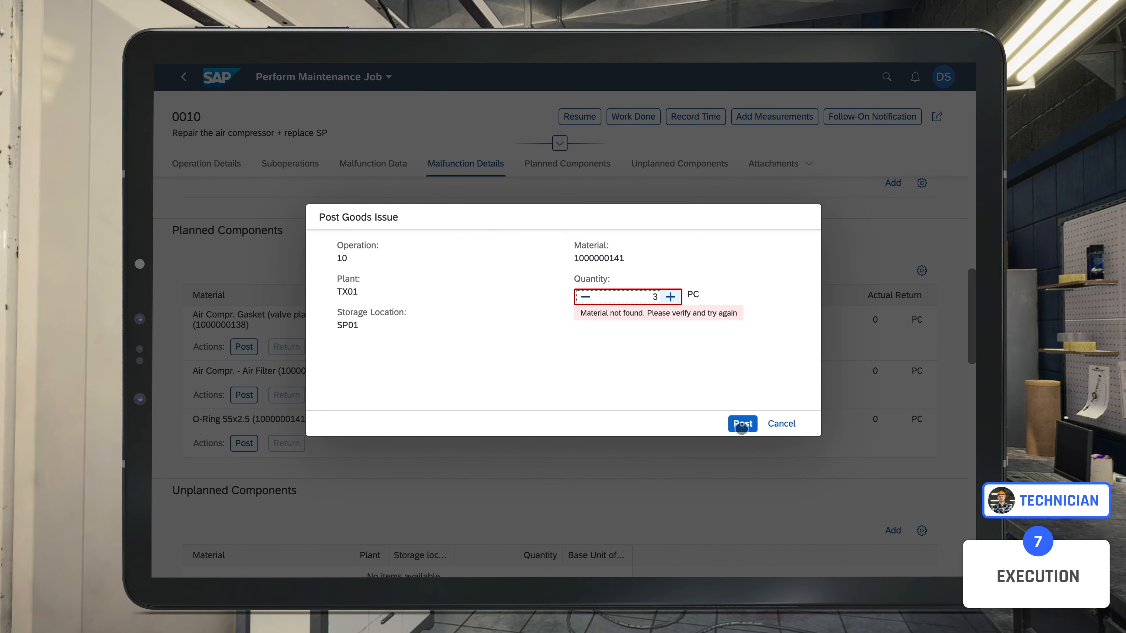
{"action": "left_click", "coordinate": [742, 425]}
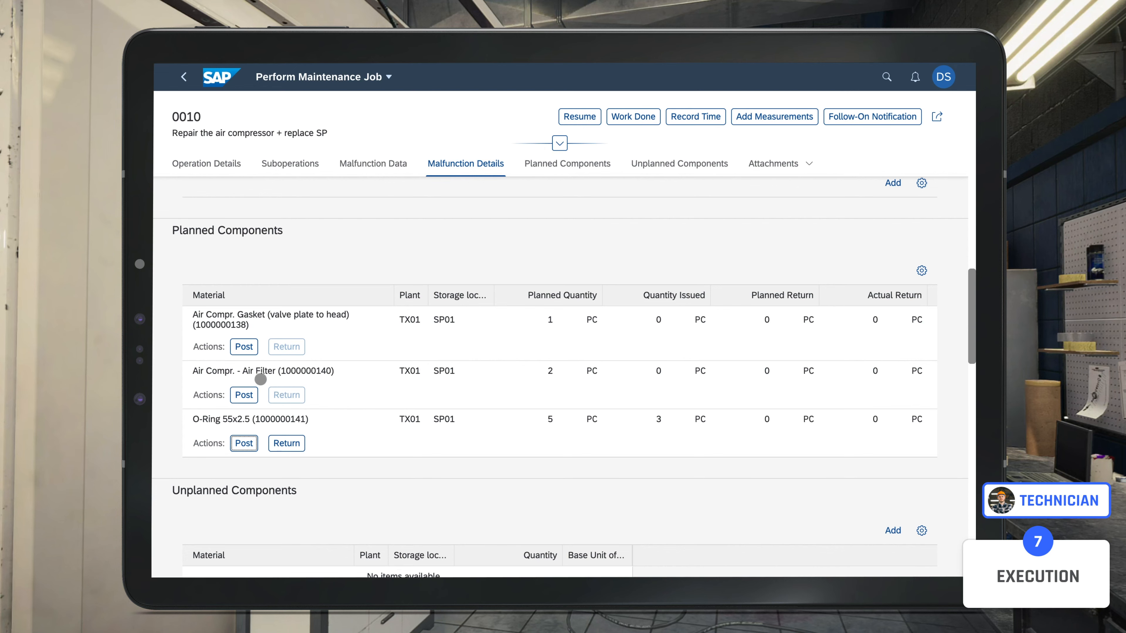
Step: Post a goods issue of 2 PC for the Air Compr. - Air Filter and go to the job's unplanned components
{"action": "left_click", "coordinate": [243, 395]}
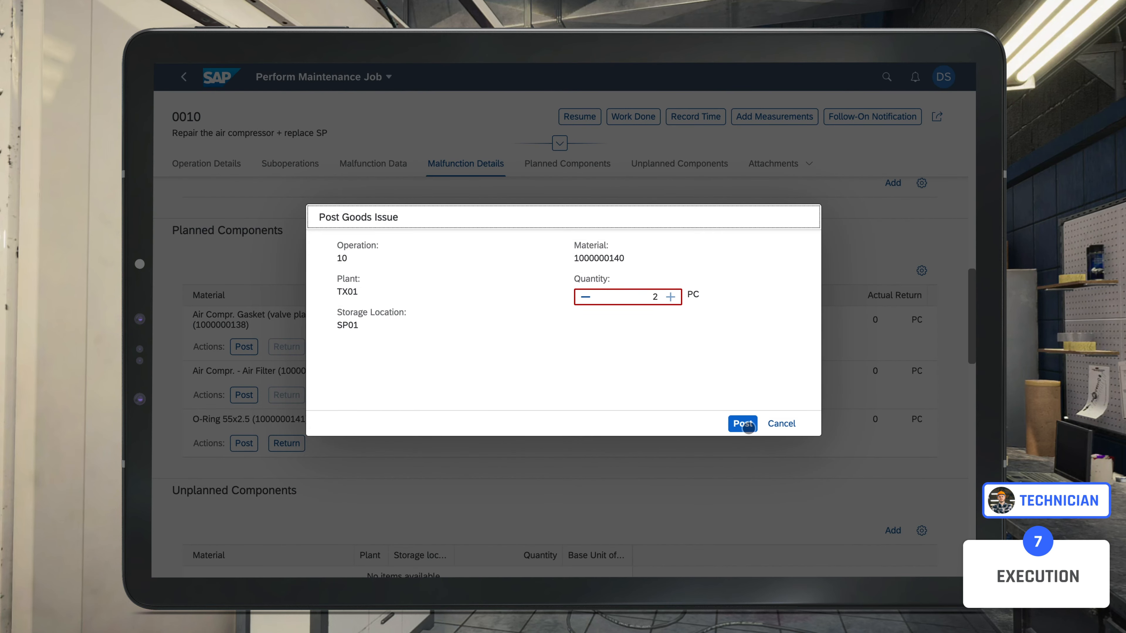
{"action": "left_click", "coordinate": [743, 423]}
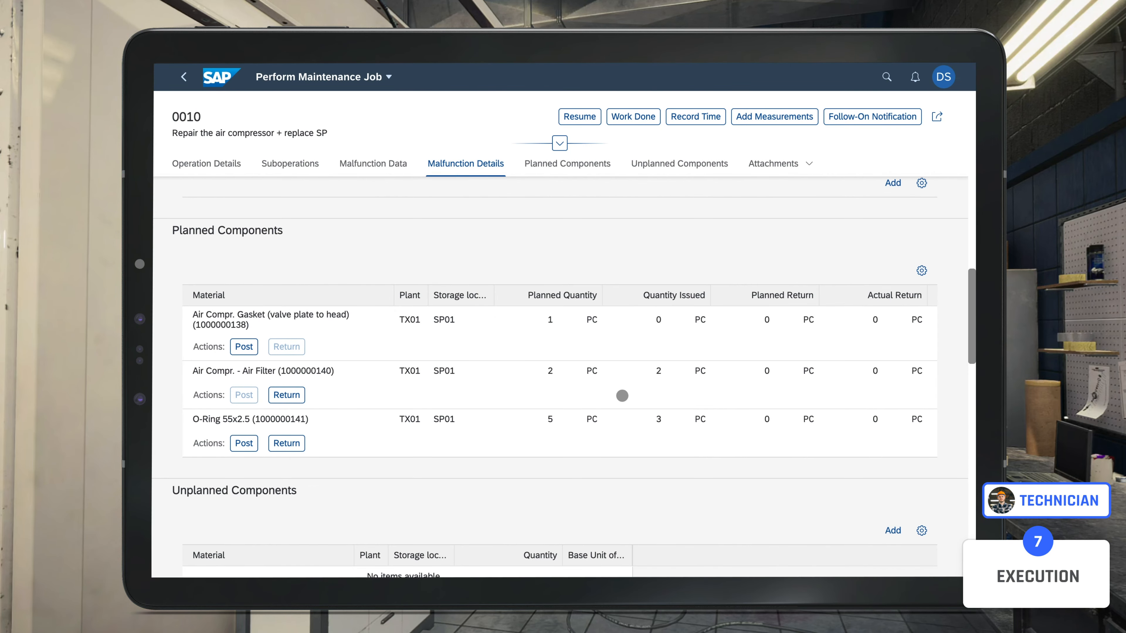
{"action": "scroll", "coordinate": [627, 398], "scroll_direction": "down", "scroll_amount": 2}
{"action": "scroll", "coordinate": [626, 397], "scroll_direction": "up", "scroll_amount": 3}
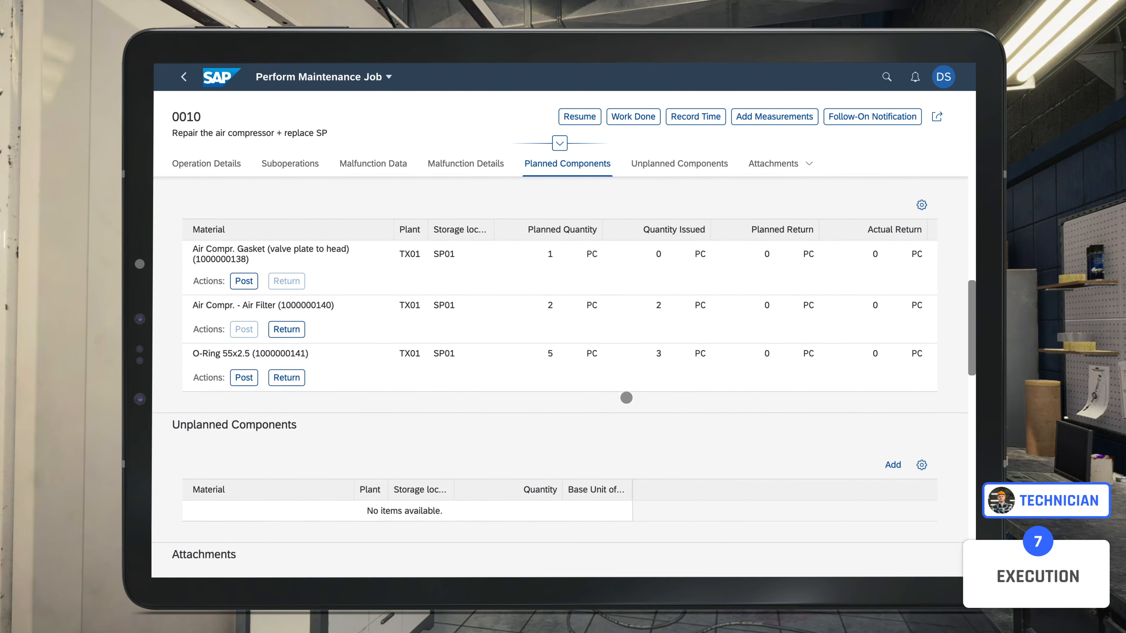
{"action": "scroll", "coordinate": [429, 341], "scroll_direction": "down", "scroll_amount": 4}
{"action": "scroll", "coordinate": [429, 341], "scroll_direction": "down", "scroll_amount": 1}
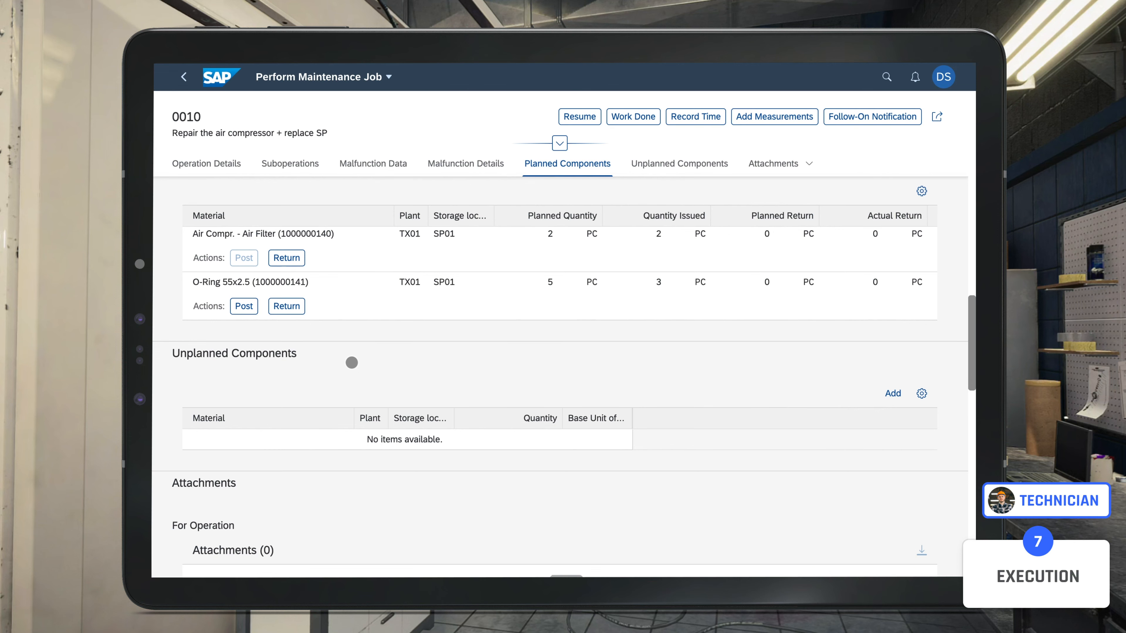
{"action": "scroll", "coordinate": [351, 362], "scroll_direction": "up", "scroll_amount": 1}
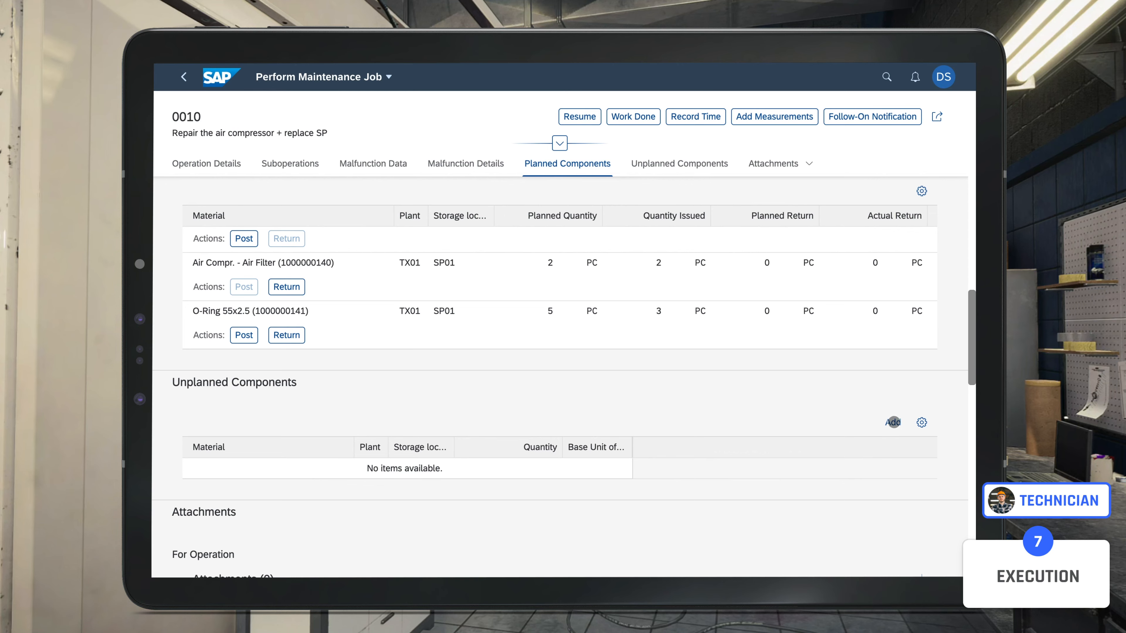
Step: Open the goods issue form for an unplanned component and cancel it without posting
{"action": "left_click", "coordinate": [893, 424]}
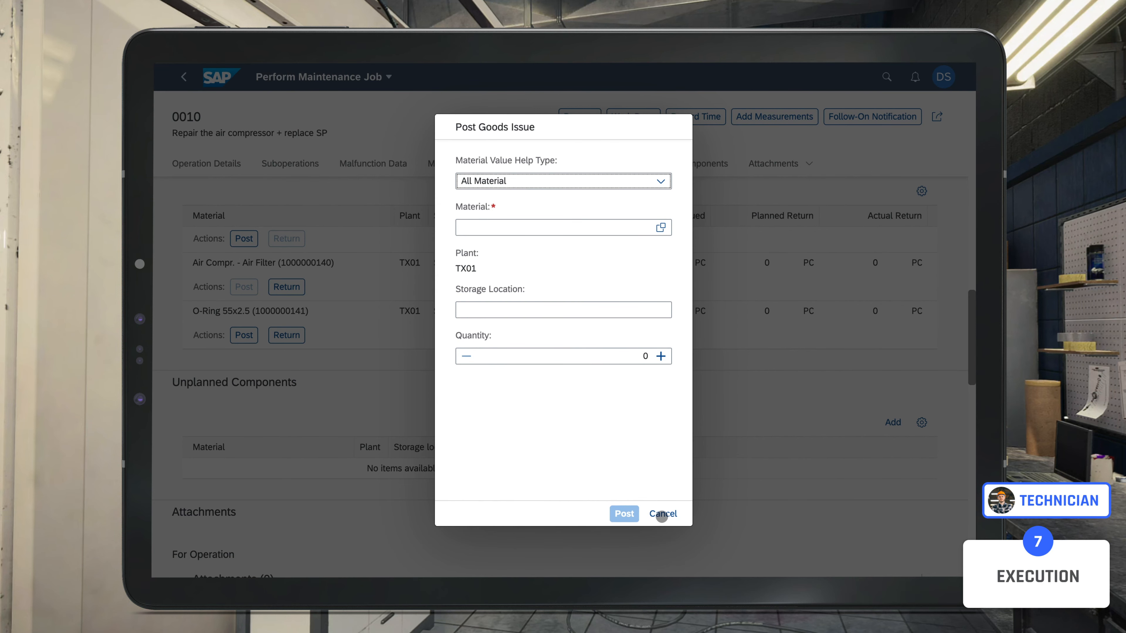
{"action": "left_click", "coordinate": [662, 514]}
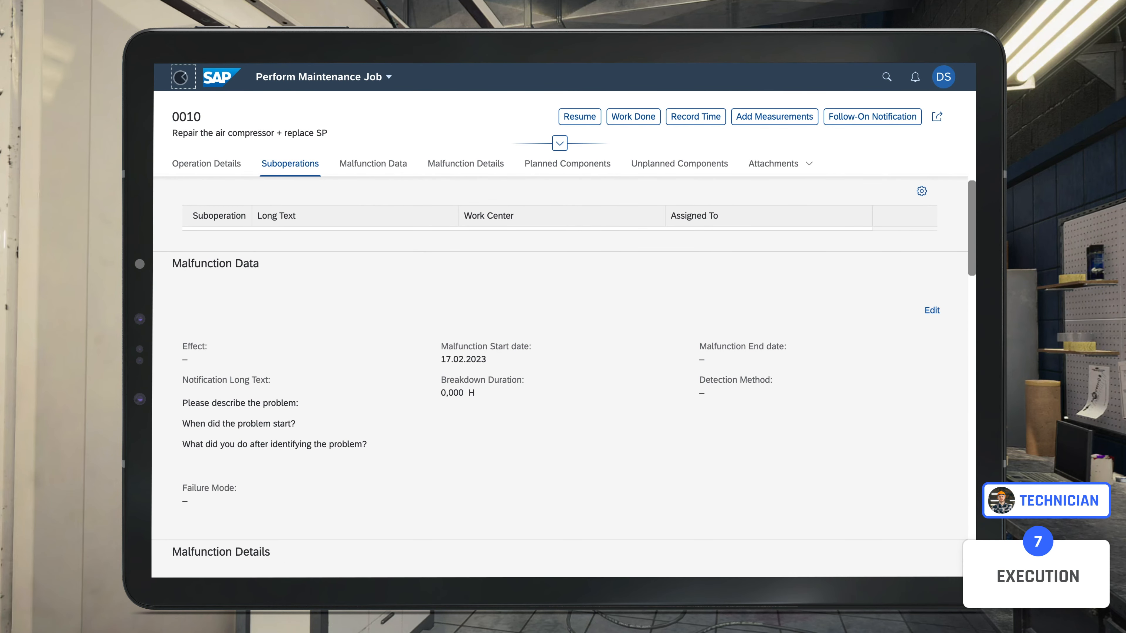
Step: Return to the job list, open the Test the repair job (0020), start its work and pause it
{"action": "left_click", "coordinate": [181, 77]}
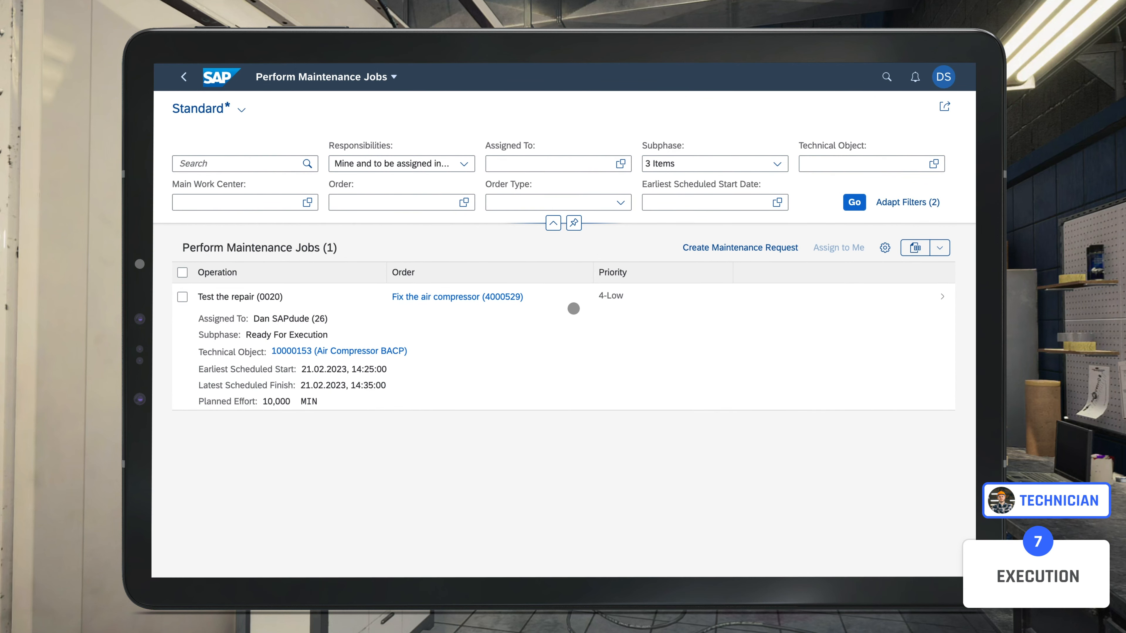
{"action": "left_click", "coordinate": [937, 299]}
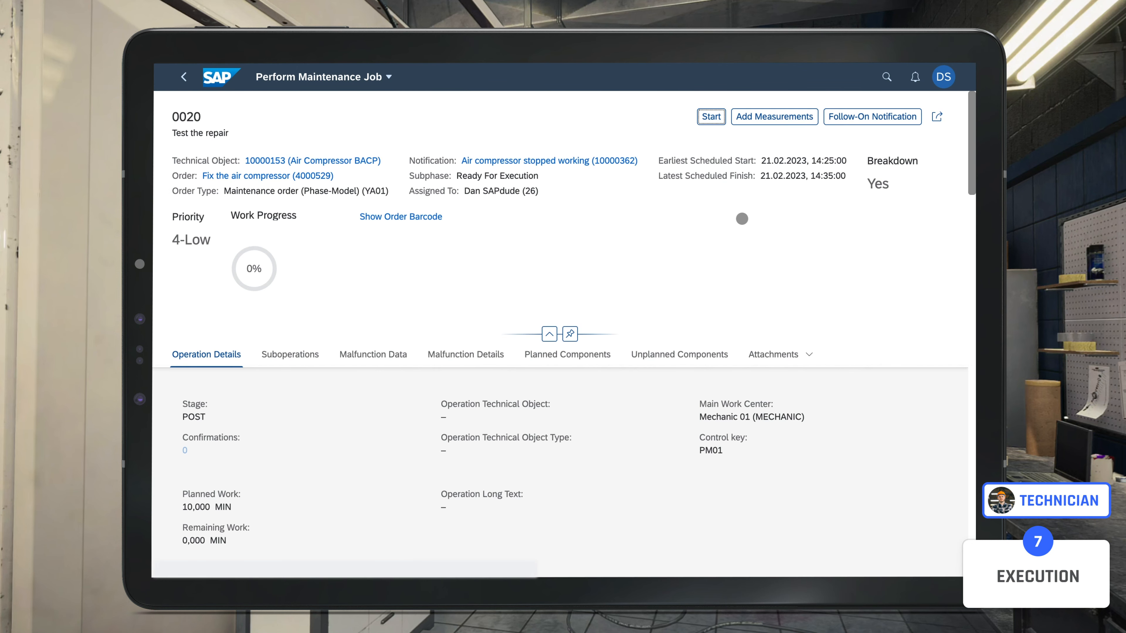
{"action": "left_click", "coordinate": [709, 115]}
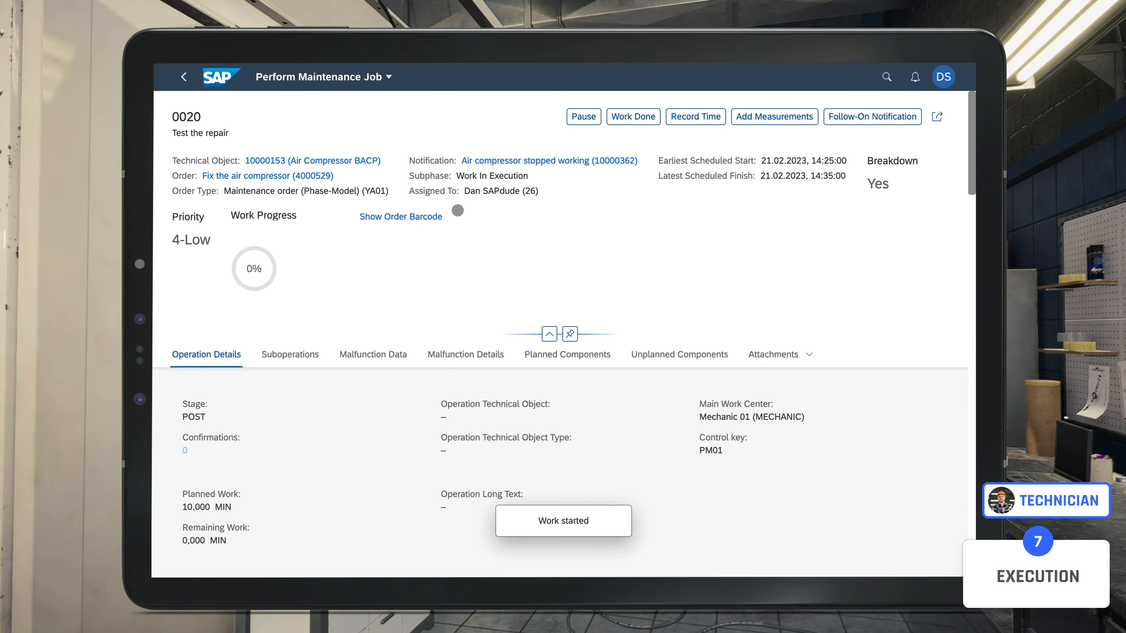
{"action": "left_click", "coordinate": [633, 112]}
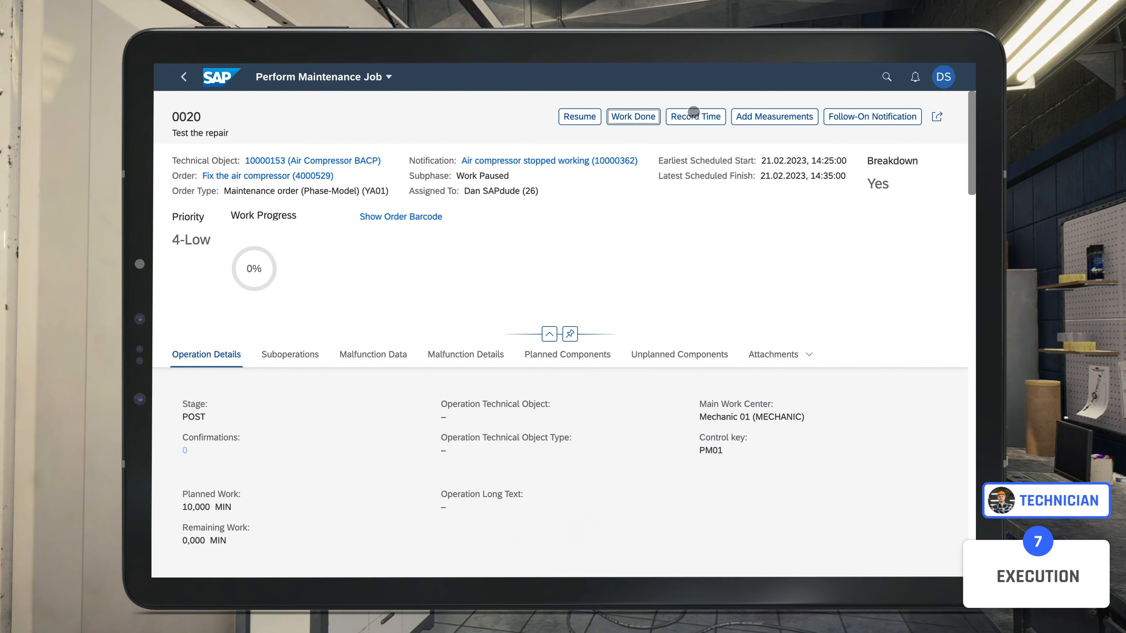
Step: Start a time record for the Test the repair job and set the employee's actual work to 55 minutes
{"action": "left_click", "coordinate": [695, 120]}
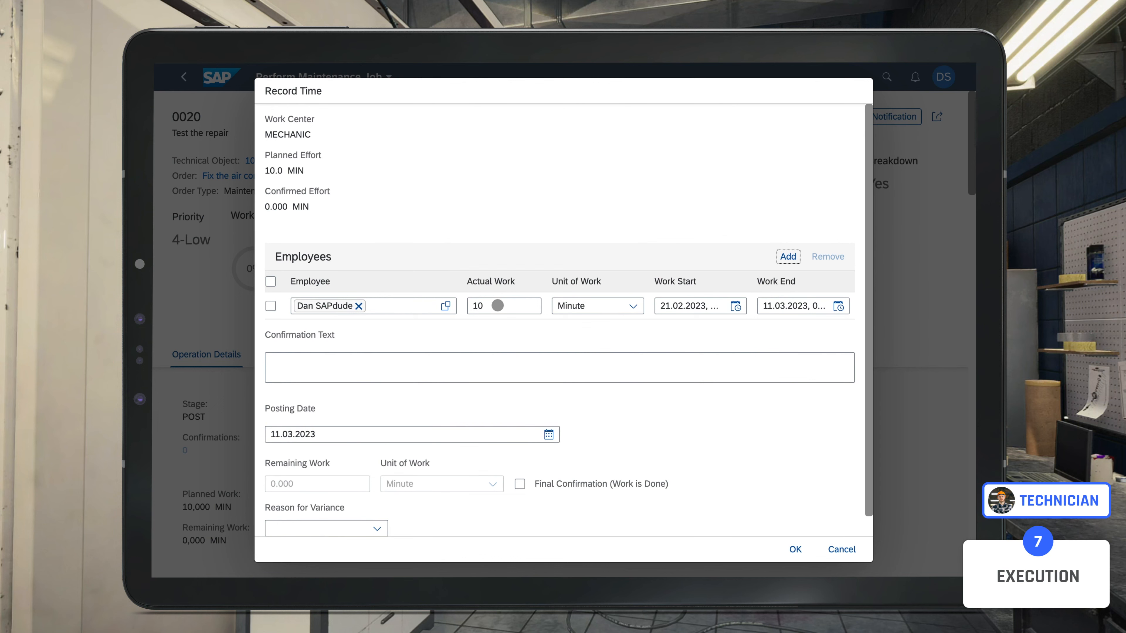
{"action": "left_click", "coordinate": [478, 306]}
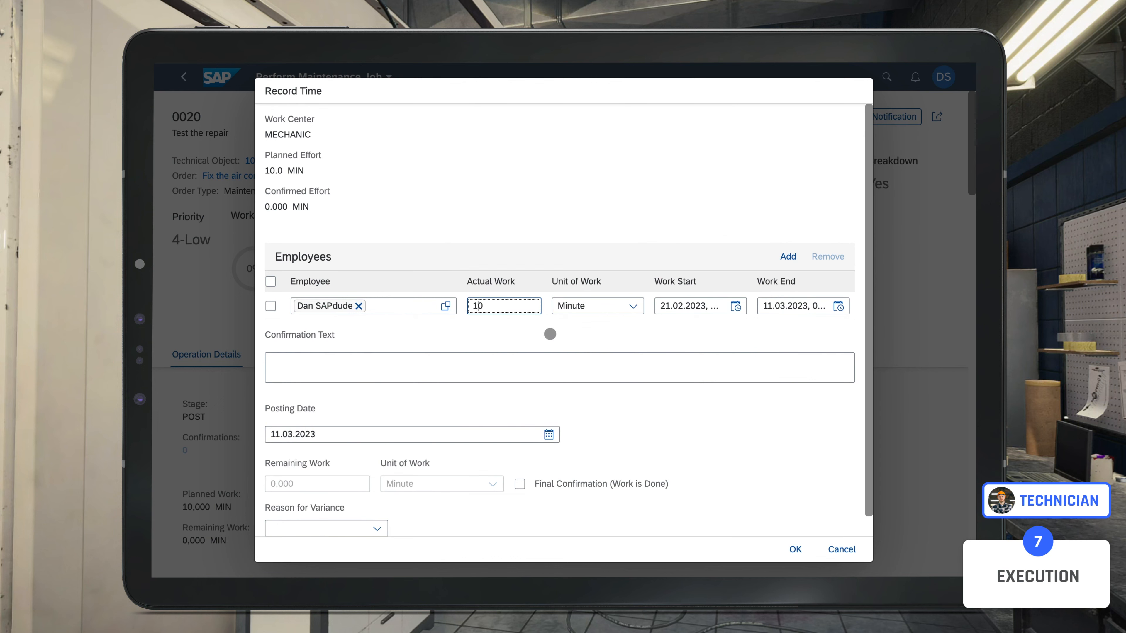
{"action": "key", "text": "Right"}
{"action": "key", "text": "BackSpace"}
{"action": "key", "text": "BackSpace"}
{"action": "type", "text": "55"}
Step: Set the work end and posting date to 21.02.2023, mark the time record as final confirmation and submit it
{"action": "scroll", "coordinate": [365, 417], "scroll_direction": "down", "scroll_amount": 1}
{"action": "left_click", "coordinate": [755, 312]}
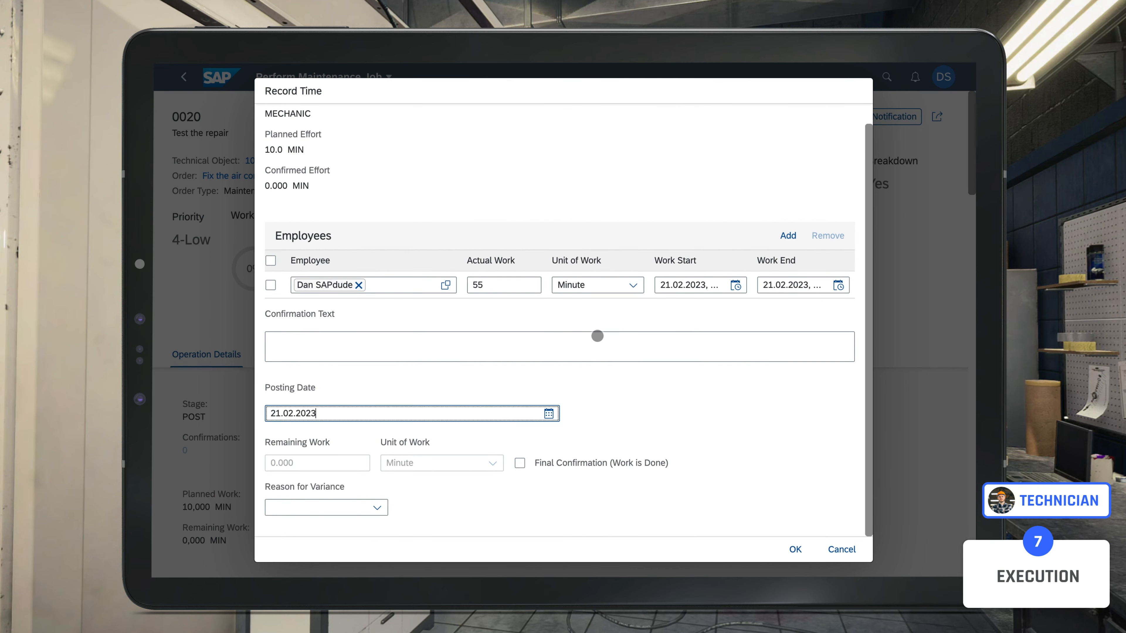
{"action": "left_click", "coordinate": [520, 463]}
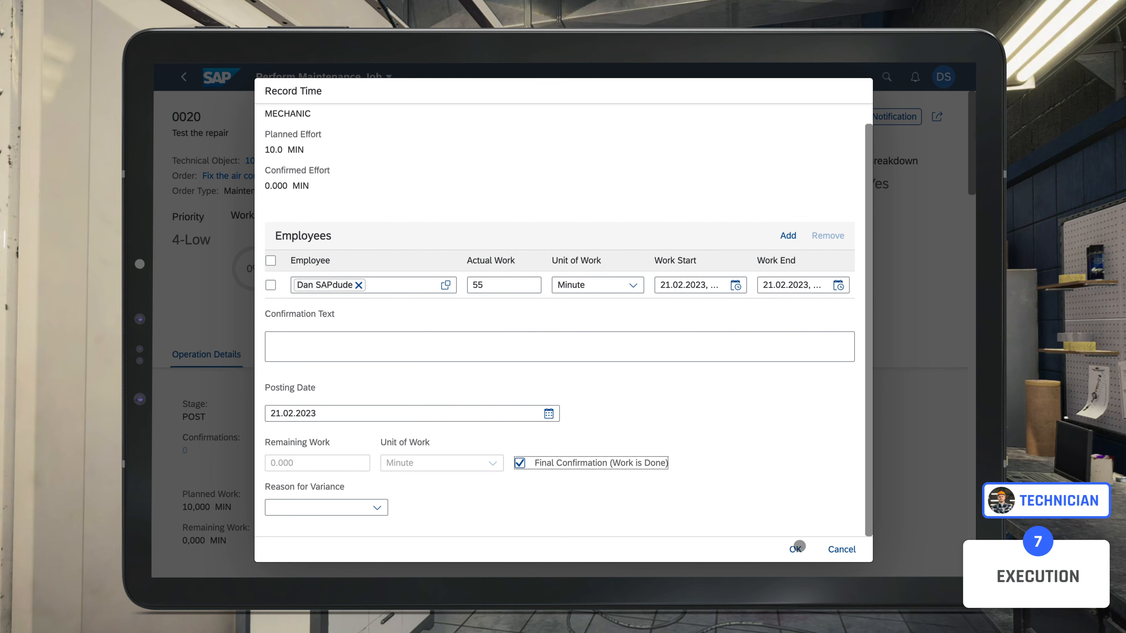
{"action": "left_click", "coordinate": [796, 550]}
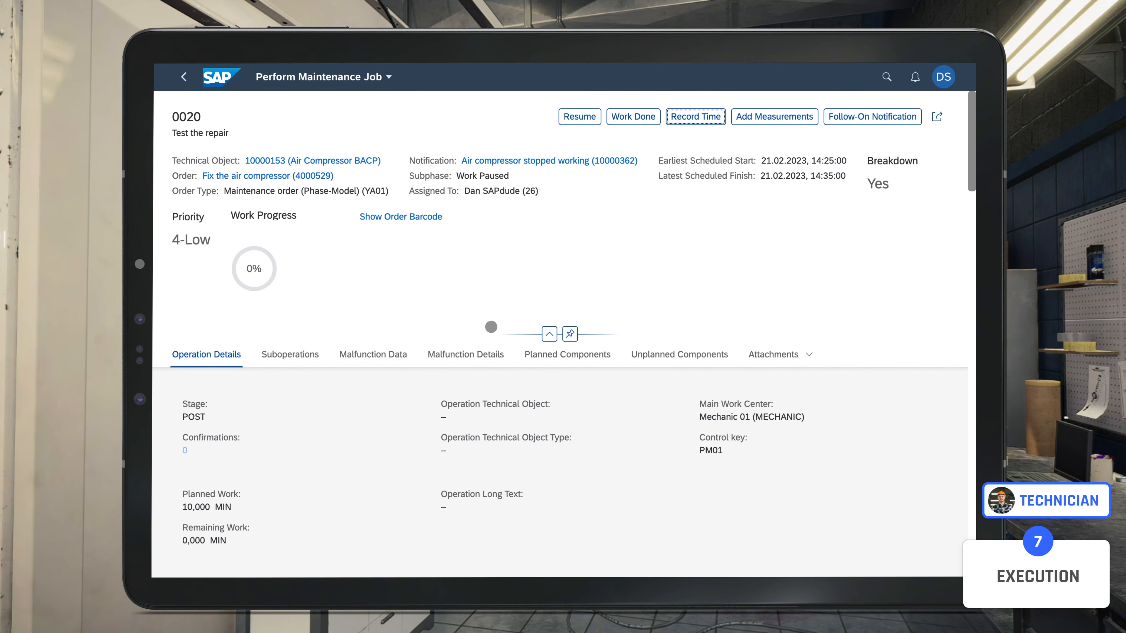
Step: Review the operation, malfunction and component sections of the Test the repair job and leave the job
{"action": "scroll", "coordinate": [455, 406], "scroll_direction": "down", "scroll_amount": 10}
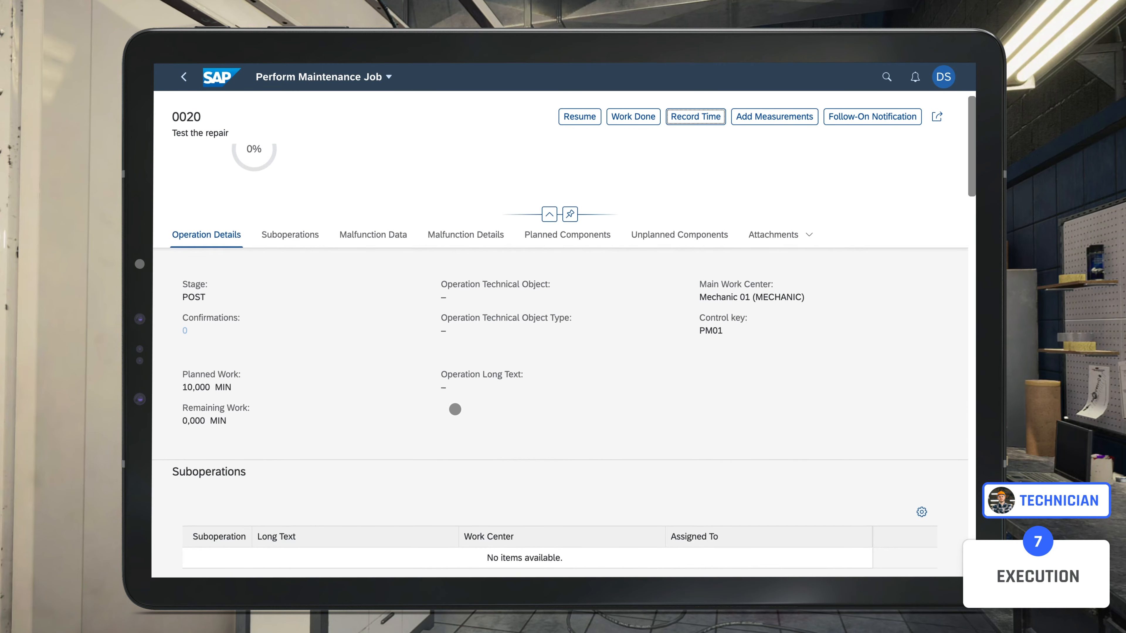
{"action": "scroll", "coordinate": [455, 409], "scroll_direction": "down", "scroll_amount": 10}
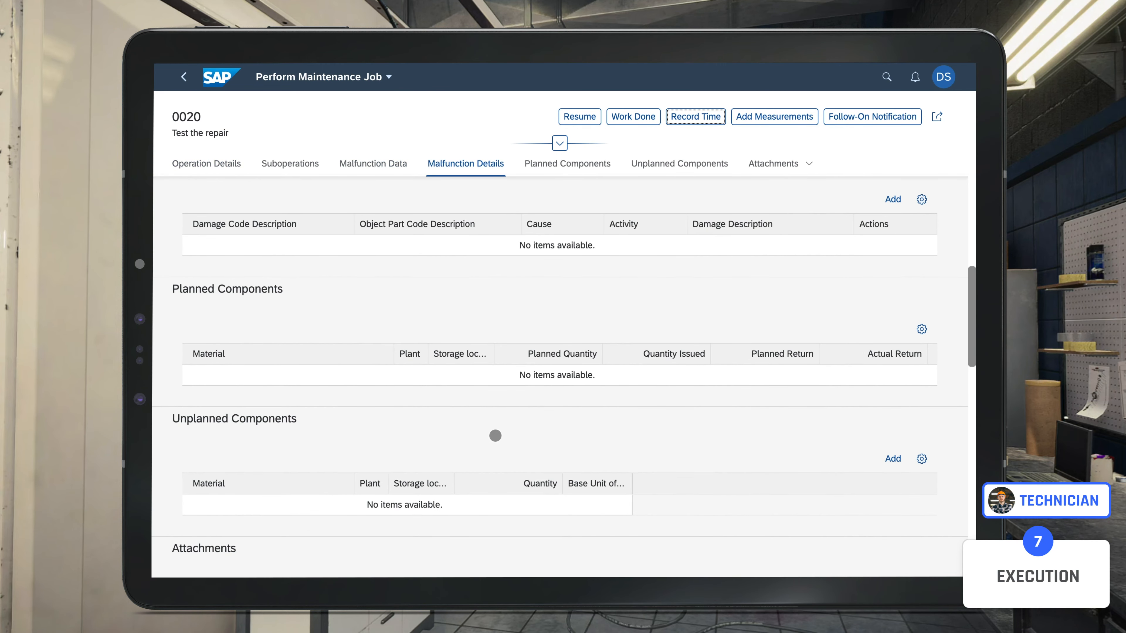
{"action": "scroll", "coordinate": [495, 436], "scroll_direction": "down", "scroll_amount": 1}
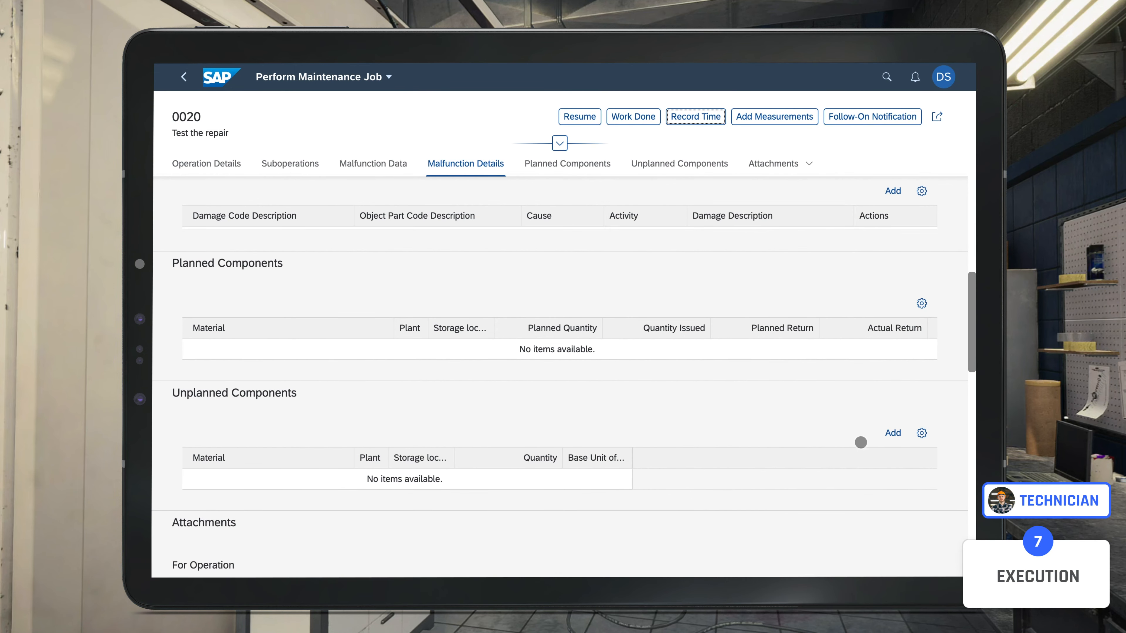
{"action": "scroll", "coordinate": [661, 486], "scroll_direction": "down", "scroll_amount": 3}
{"action": "scroll", "coordinate": [663, 486], "scroll_direction": "up", "scroll_amount": 15}
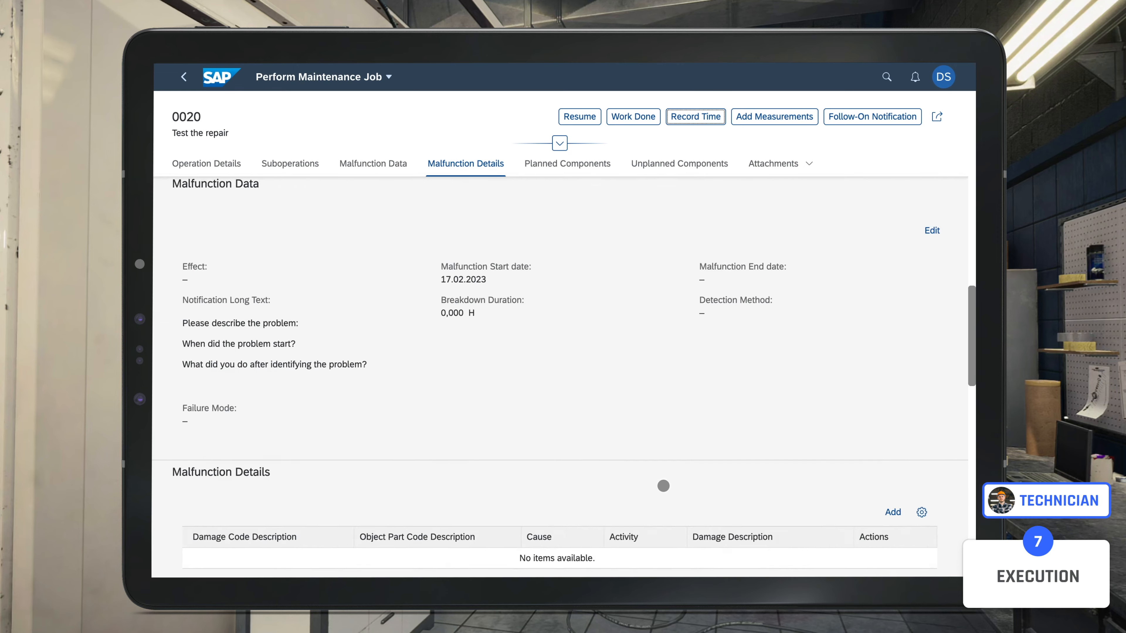
{"action": "scroll", "coordinate": [663, 485], "scroll_direction": "up", "scroll_amount": 3}
{"action": "left_click", "coordinate": [185, 76]}
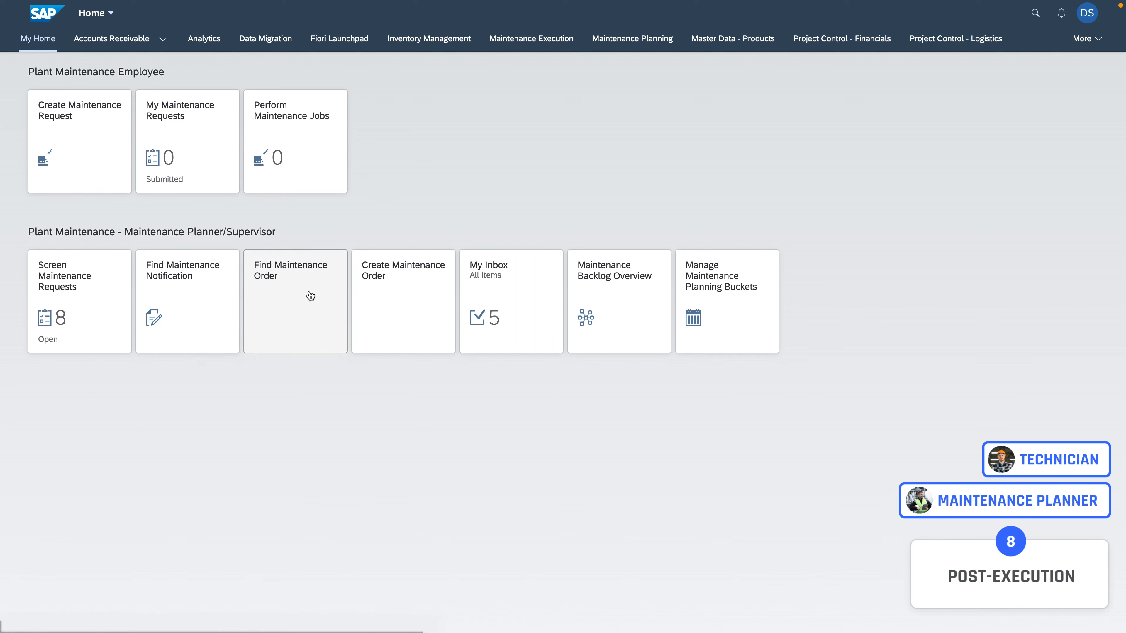
Step: Open the Fix the air compressor order from the released maintenance orders and examine its phase, operations and actual cost
{"action": "left_click", "coordinate": [319, 296]}
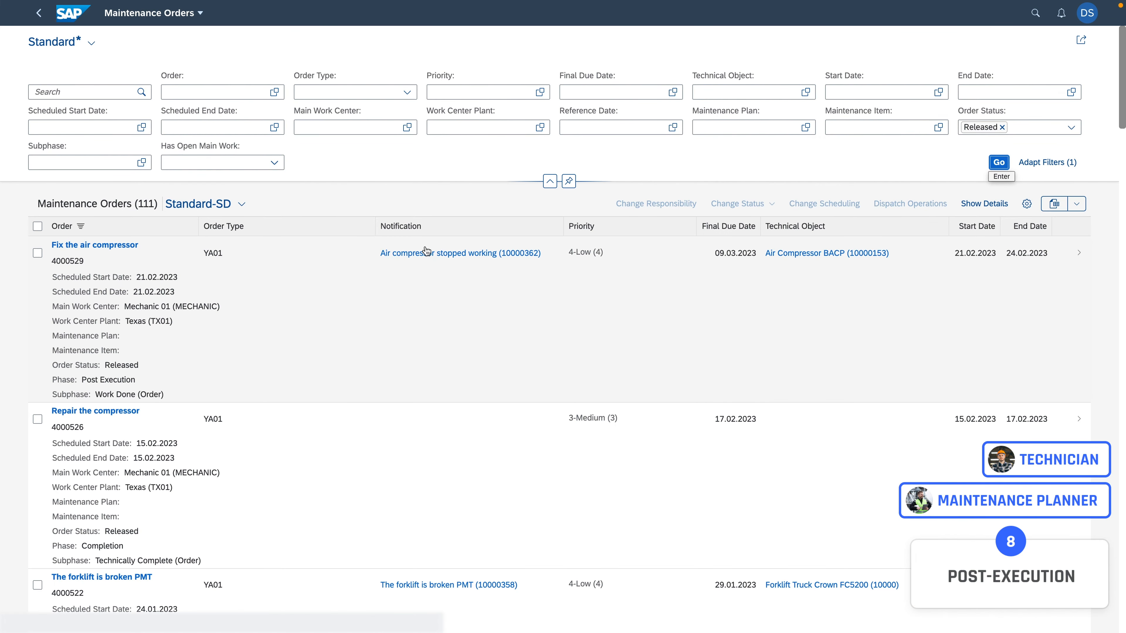
{"action": "left_click", "coordinate": [1079, 254]}
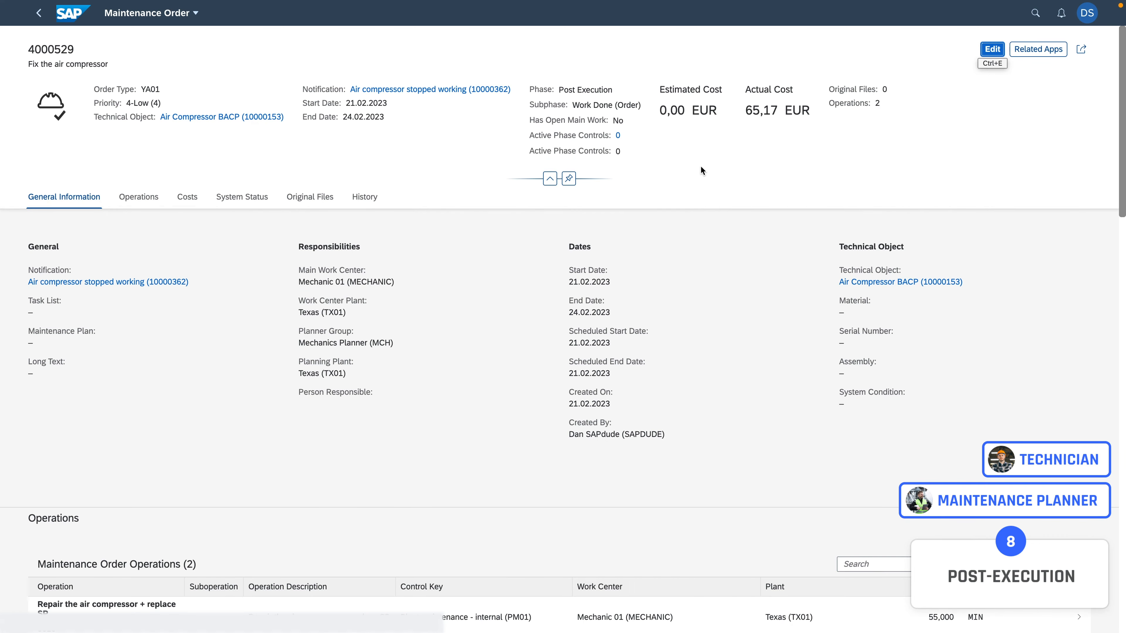
{"action": "scroll", "coordinate": [303, 291], "scroll_direction": "down", "scroll_amount": 2}
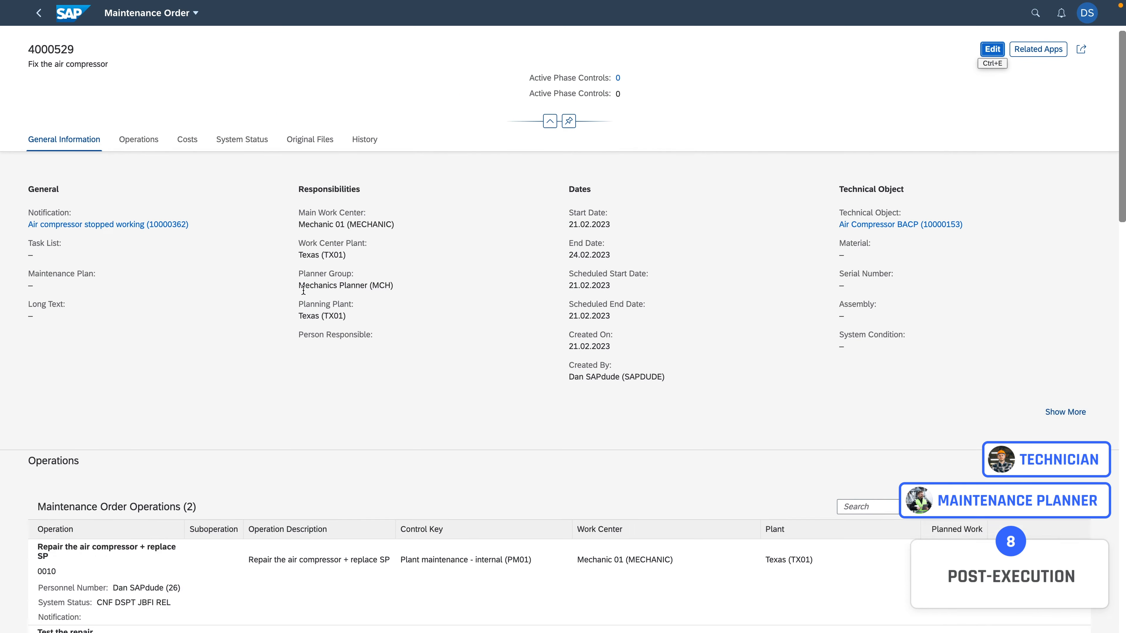
{"action": "scroll", "coordinate": [303, 291], "scroll_direction": "down", "scroll_amount": 3}
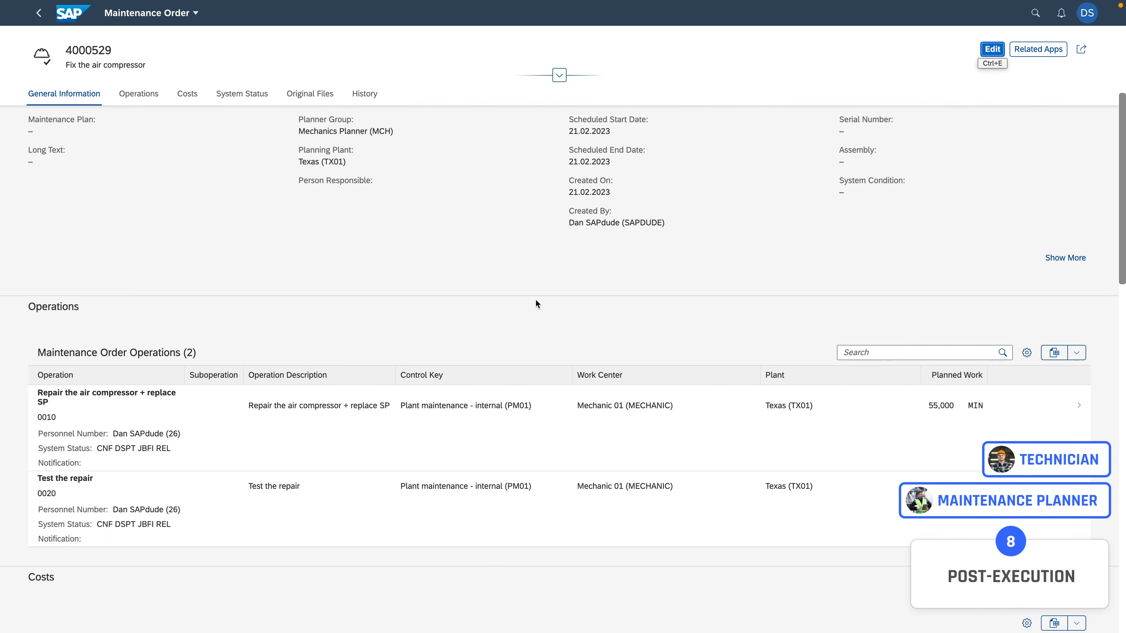
{"action": "scroll", "coordinate": [707, 297], "scroll_direction": "up", "scroll_amount": 3}
{"action": "scroll", "coordinate": [707, 297], "scroll_direction": "up", "scroll_amount": 1}
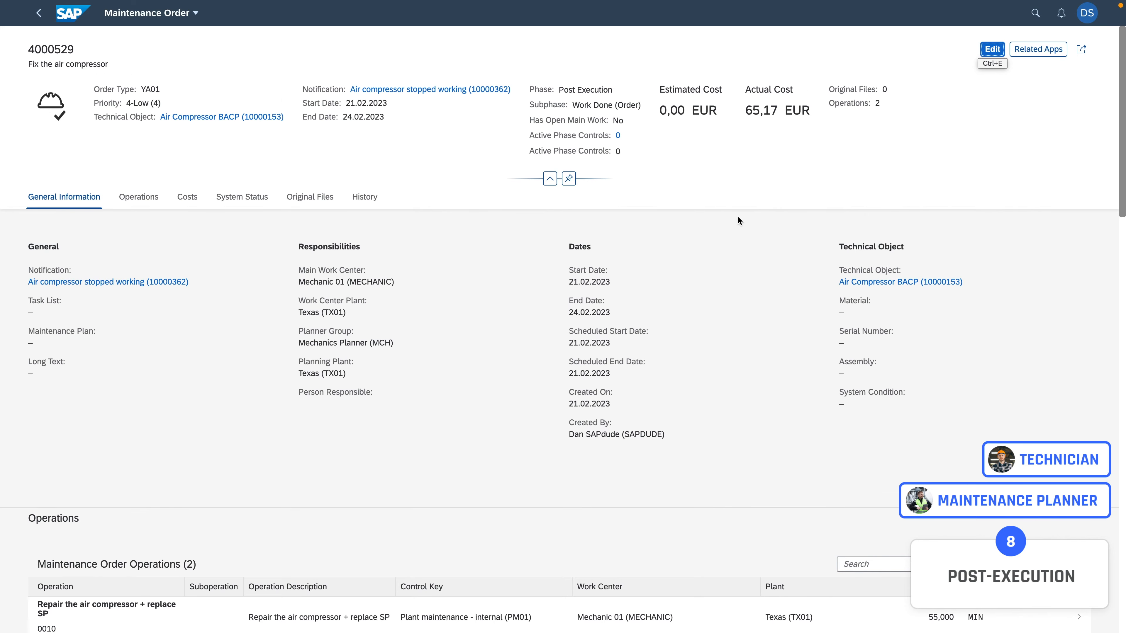
{"action": "left_click", "coordinate": [747, 113]}
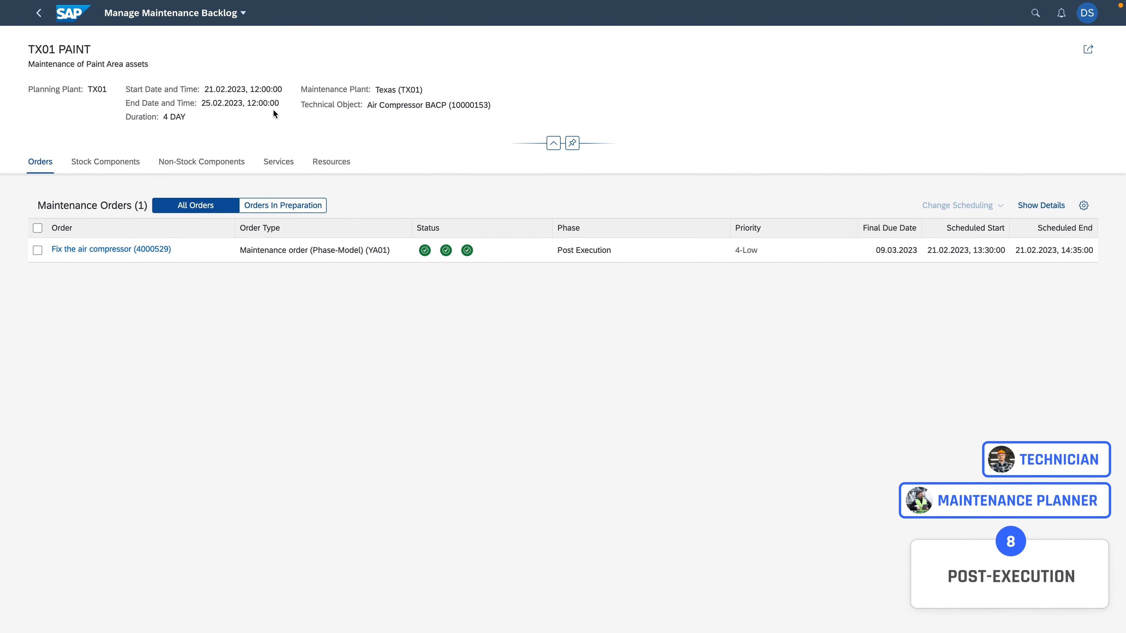
Step: In the TX01 PAINT maintenance backlog, examine the stock components, non-stock components, services and resources
{"action": "left_click", "coordinate": [91, 168]}
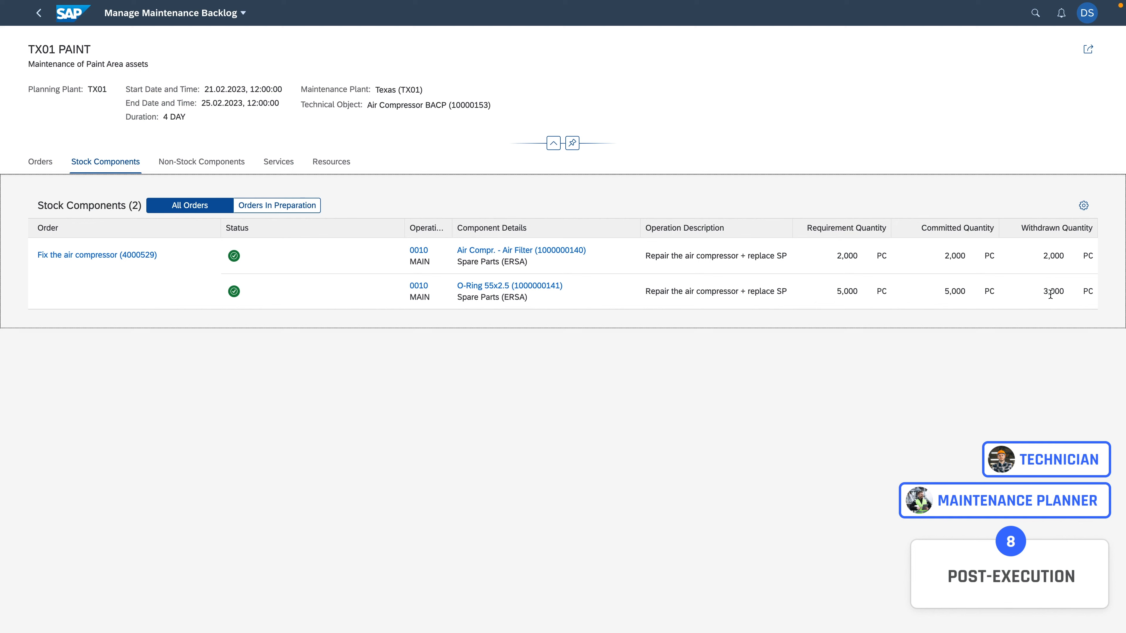
{"action": "left_click", "coordinate": [181, 162]}
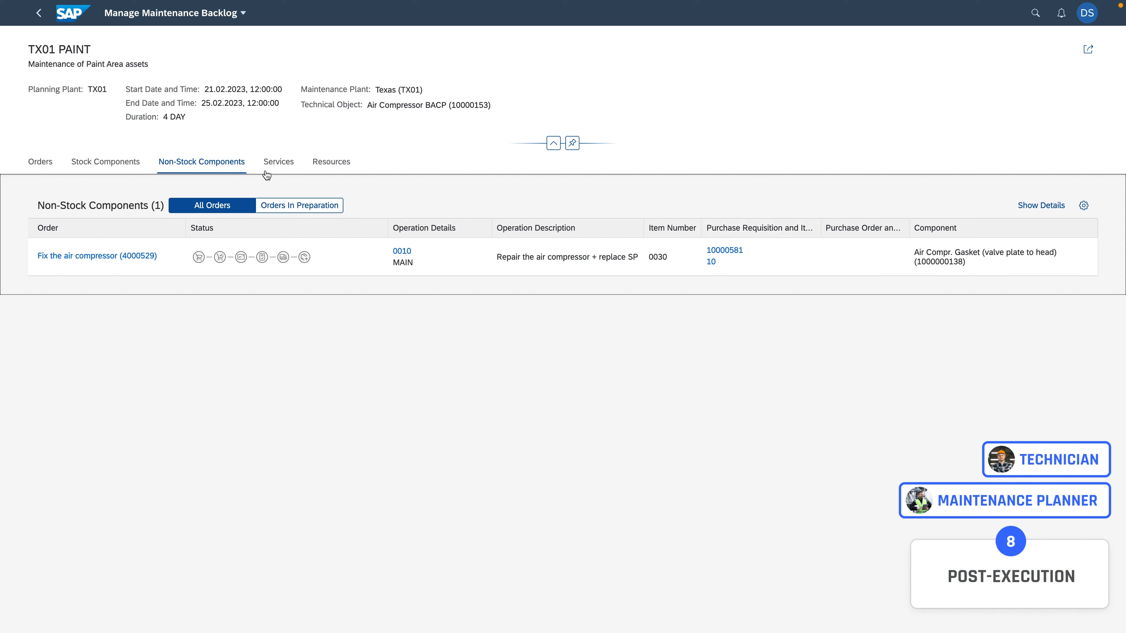
{"action": "left_click", "coordinate": [277, 172]}
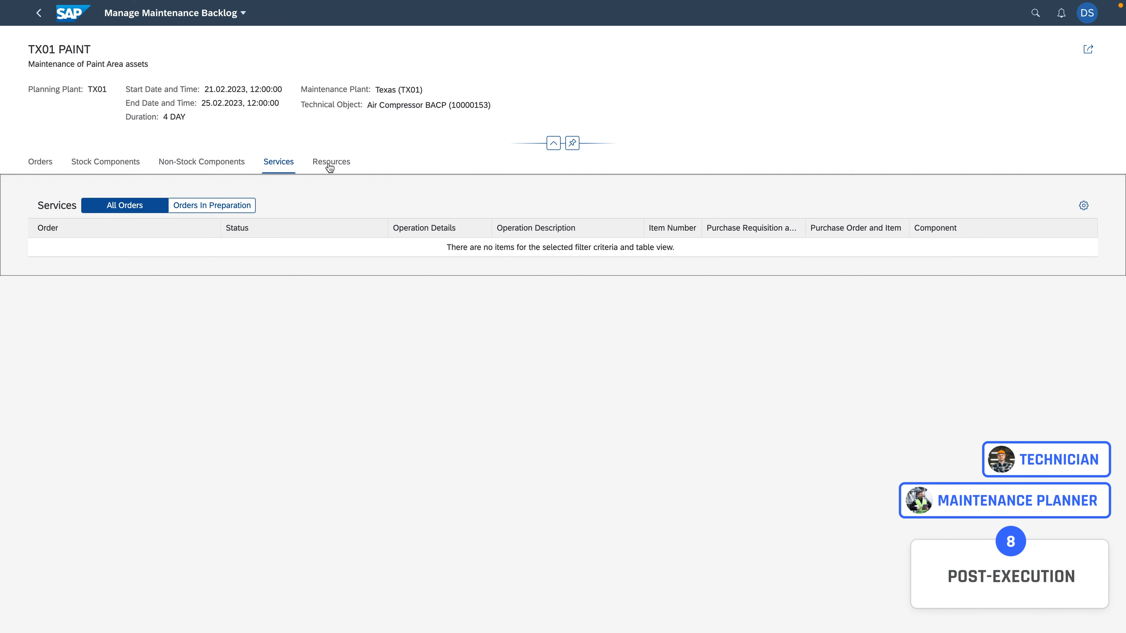
{"action": "left_click", "coordinate": [329, 167]}
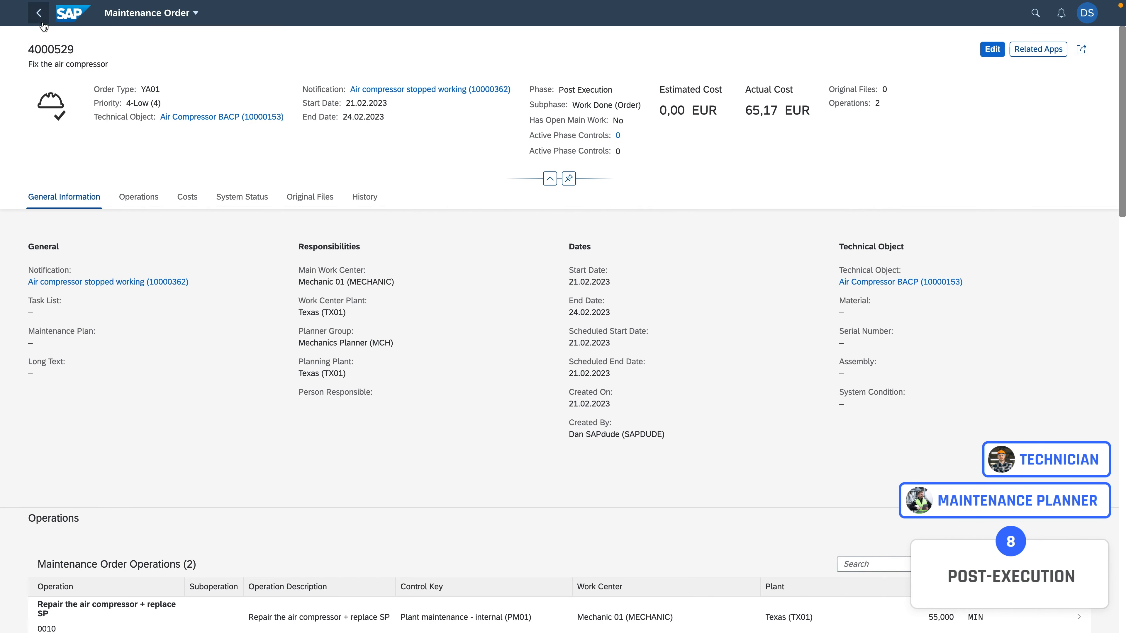
Step: Return to the maintenance order list and technically complete the Fix the air compressor order together with its assigned notifications
{"action": "left_click", "coordinate": [39, 13]}
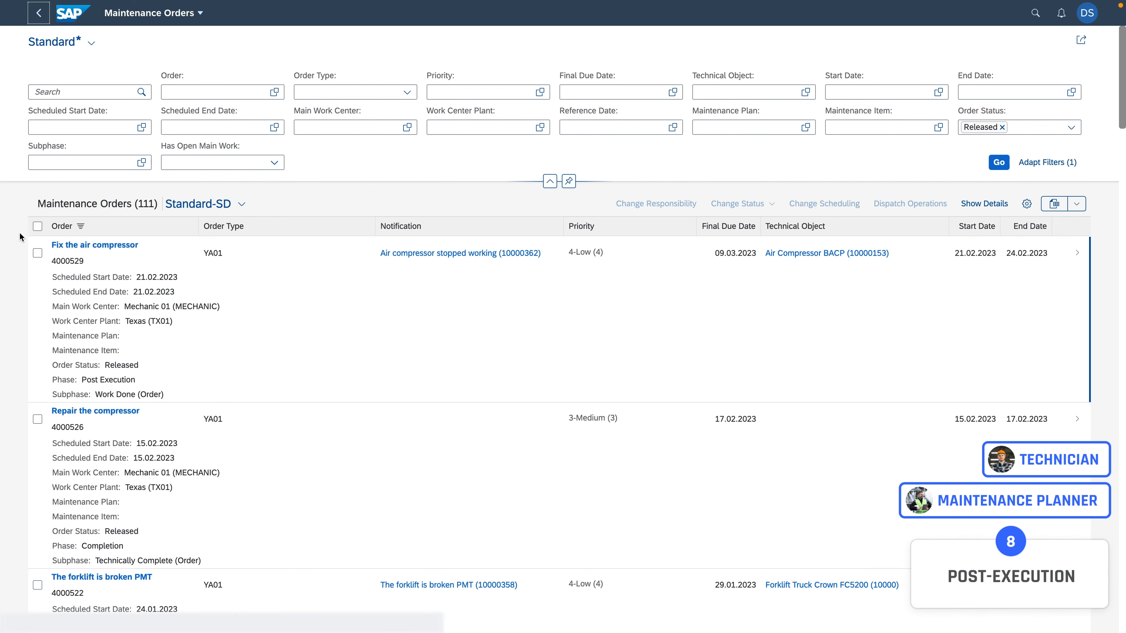
{"action": "left_click", "coordinate": [38, 252]}
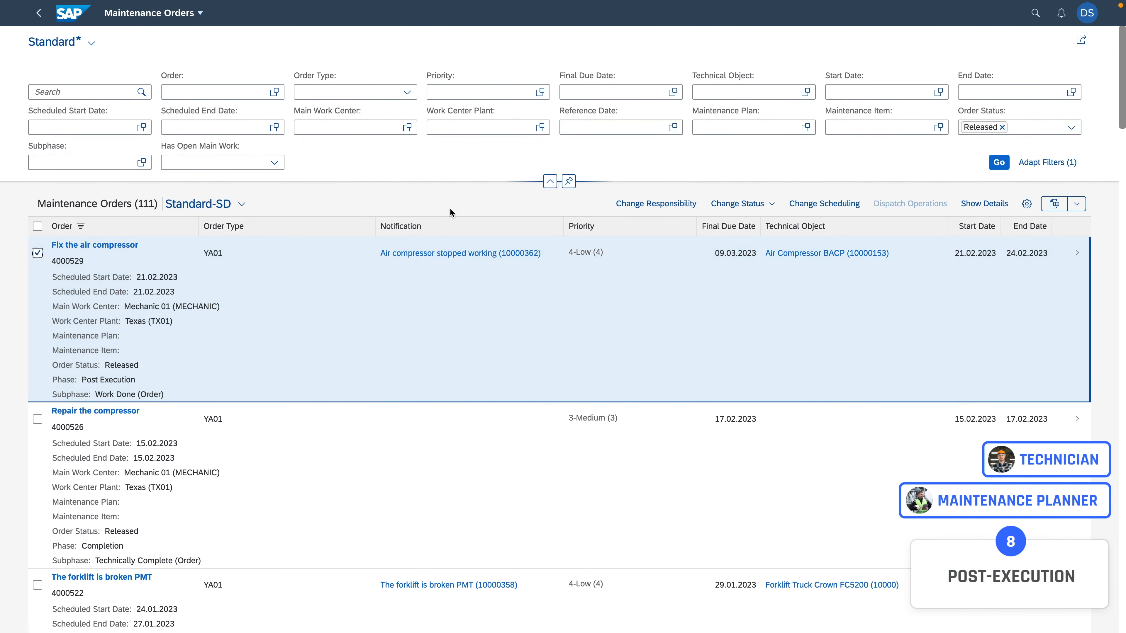
{"action": "left_click", "coordinate": [774, 208]}
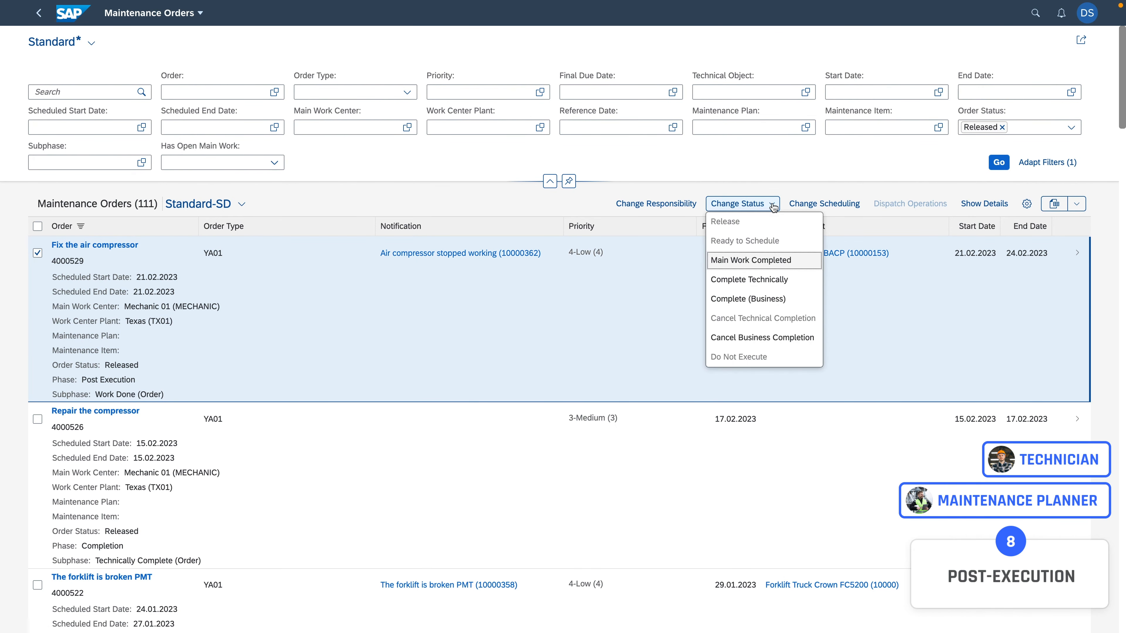
{"action": "left_click", "coordinate": [783, 285]}
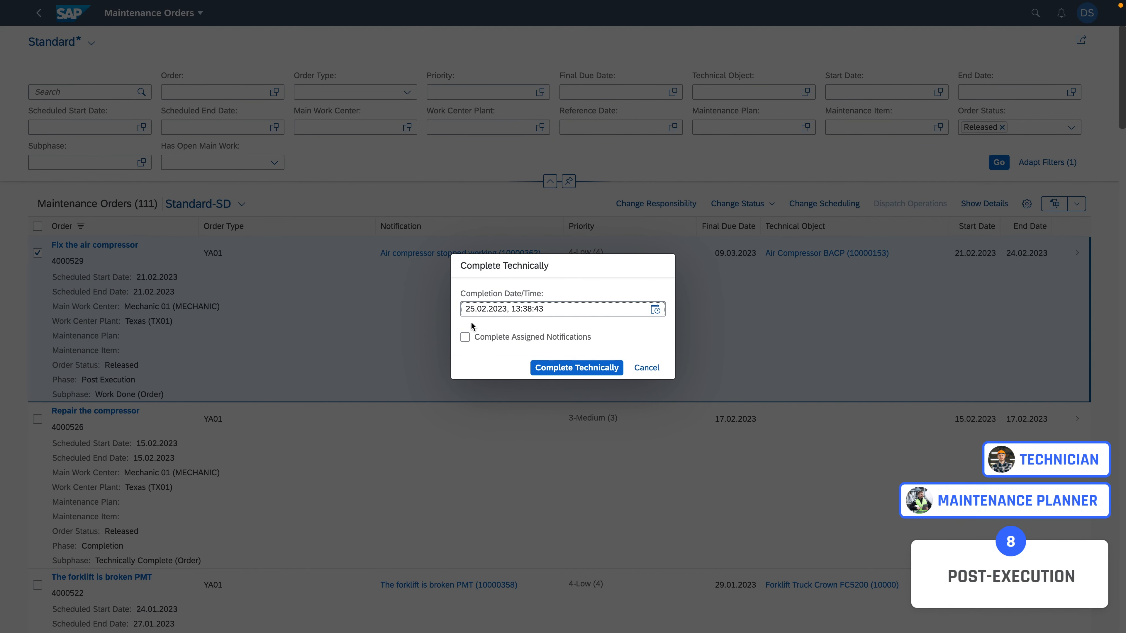
{"action": "left_click", "coordinate": [523, 342]}
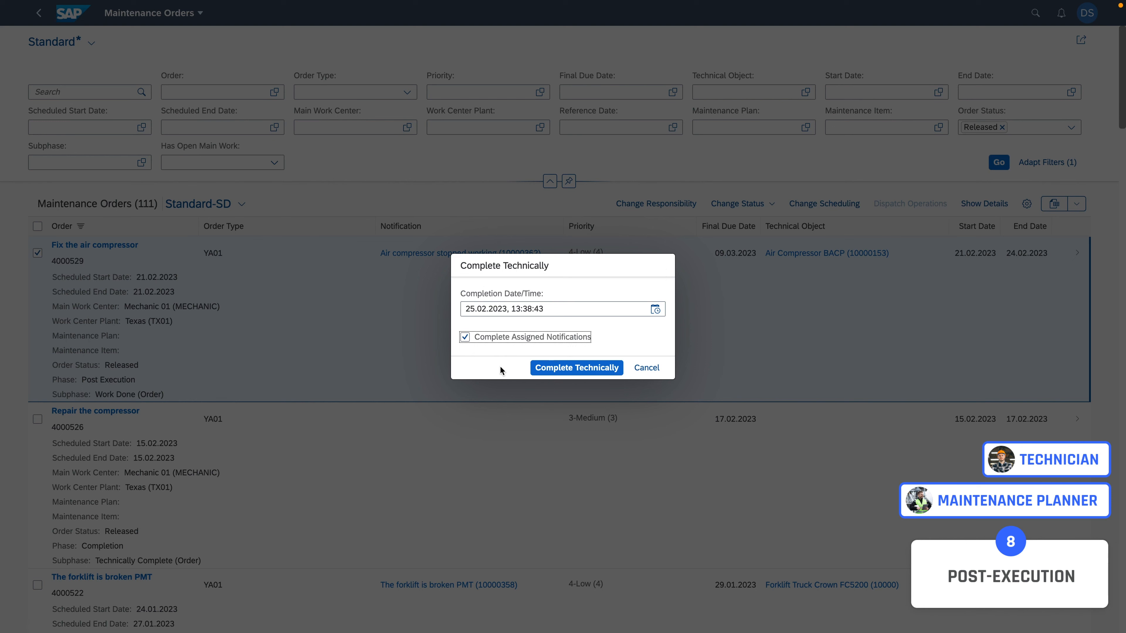
{"action": "left_click", "coordinate": [586, 371]}
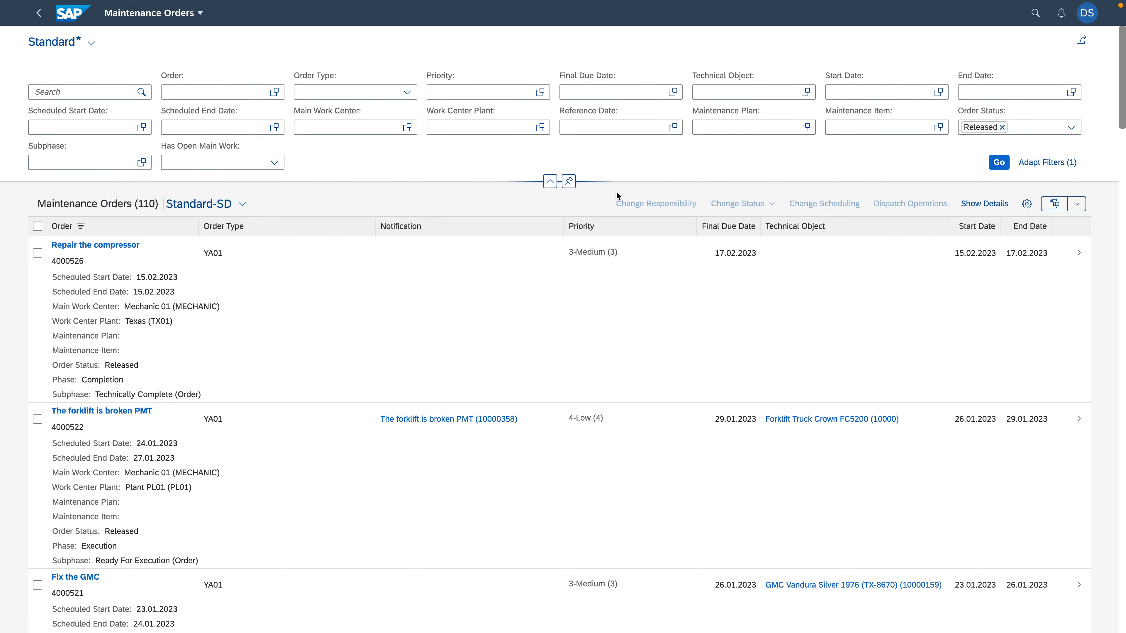
Step: Examine the order status options available for filtering the maintenance orders
{"action": "left_click", "coordinate": [1072, 128]}
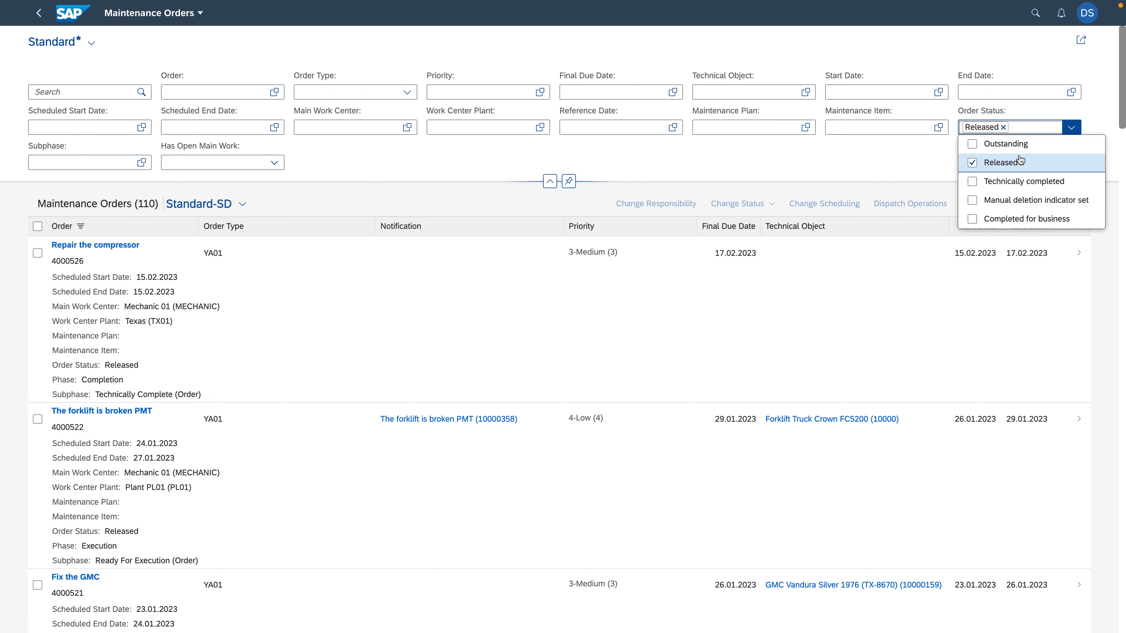
{"action": "left_click", "coordinate": [906, 160]}
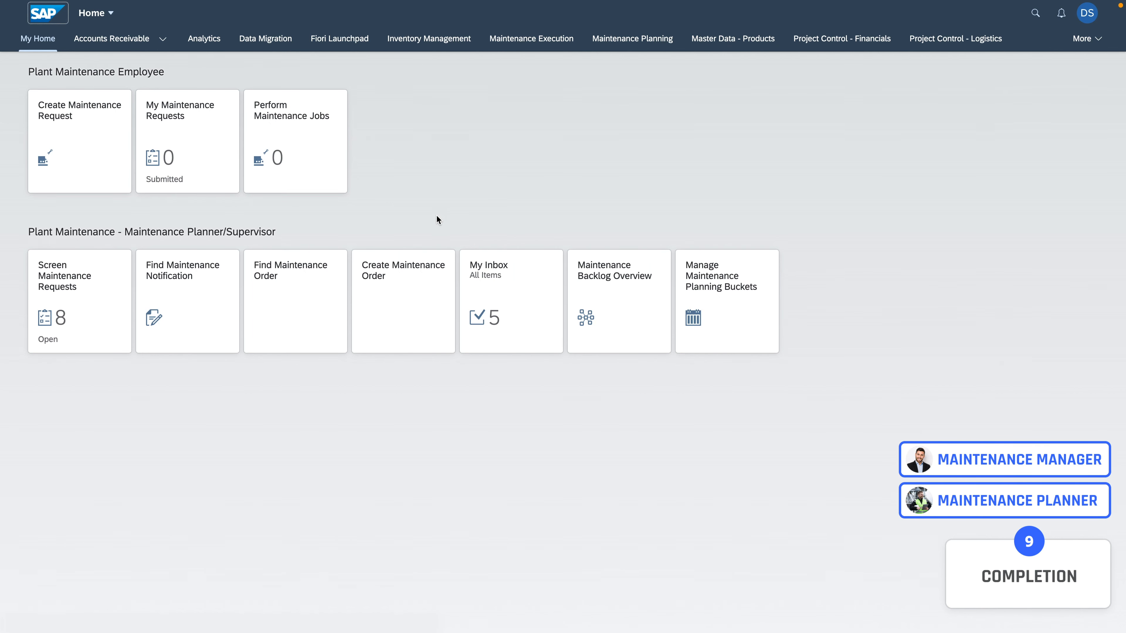
Step: Open the maintenance order search and list only the orders with the status Technically completed
{"action": "left_click", "coordinate": [310, 295]}
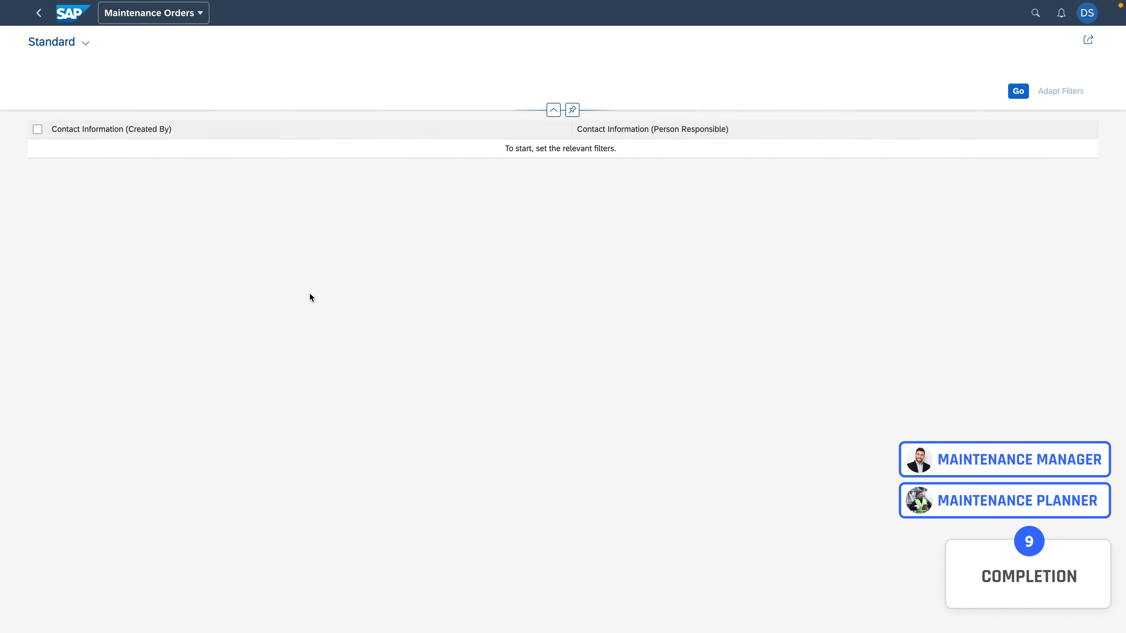
{"action": "left_click", "coordinate": [1079, 127]}
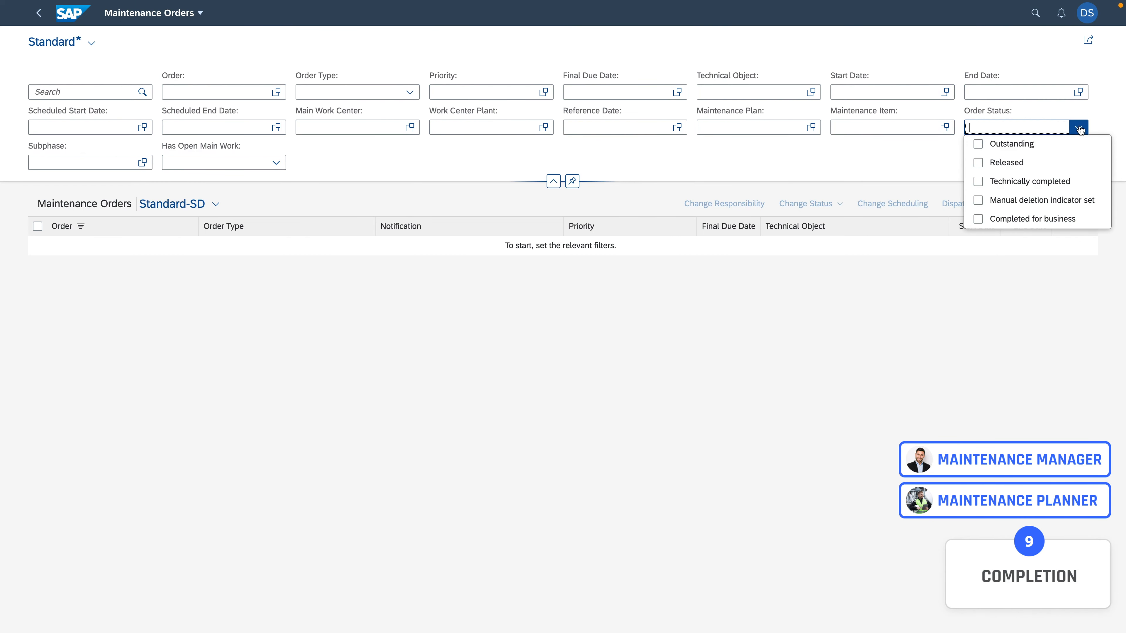
{"action": "left_click", "coordinate": [978, 182]}
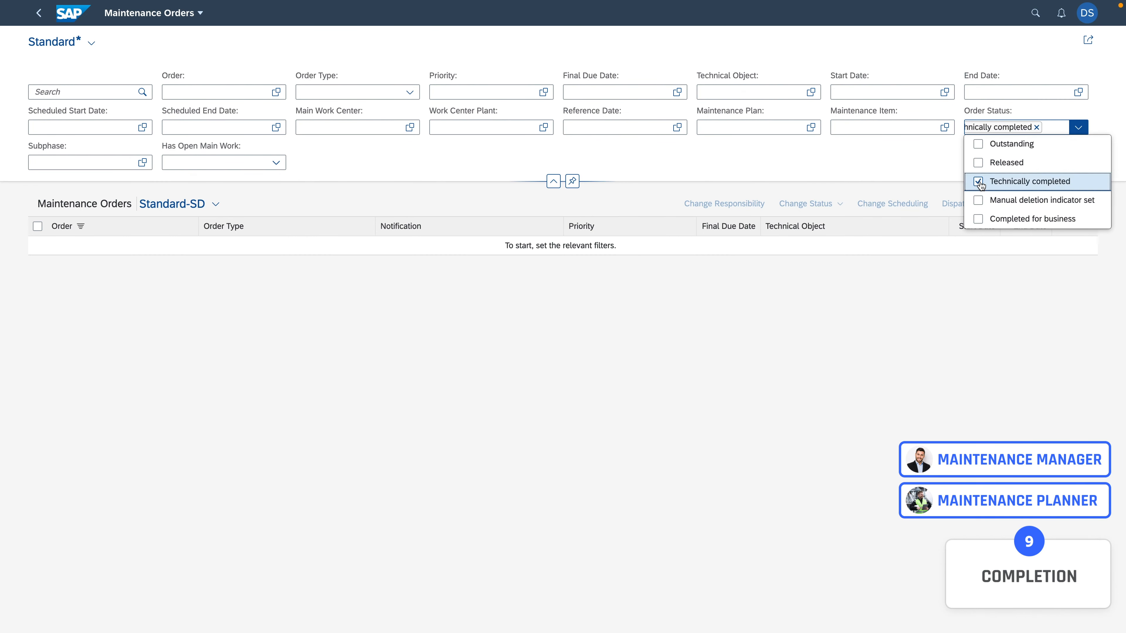
{"action": "left_click", "coordinate": [939, 162]}
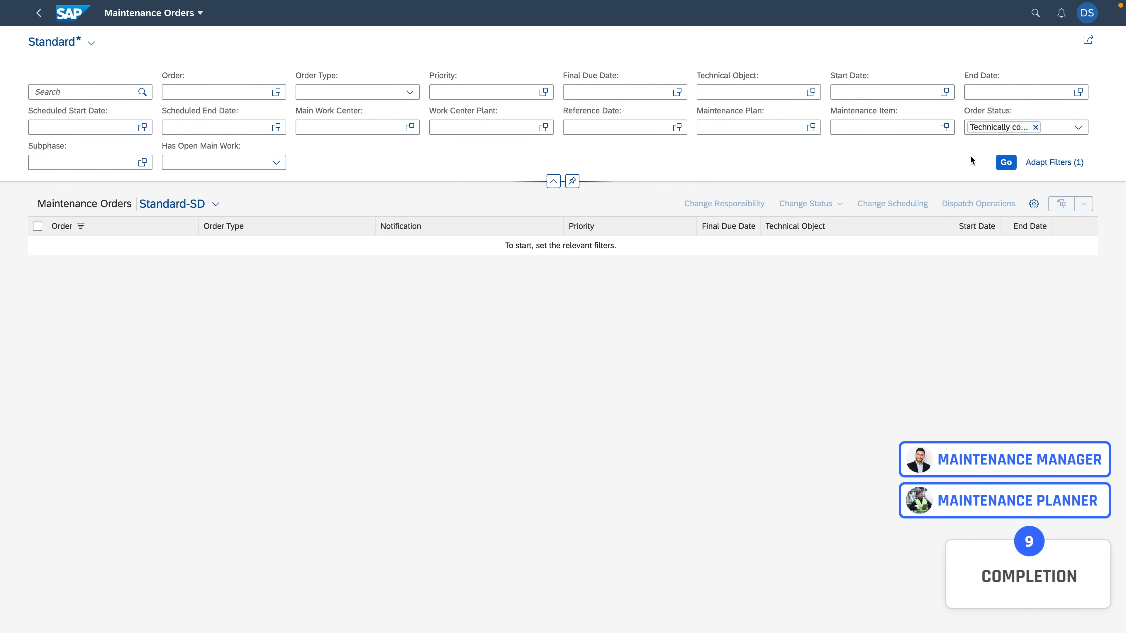
{"action": "left_click", "coordinate": [1009, 167]}
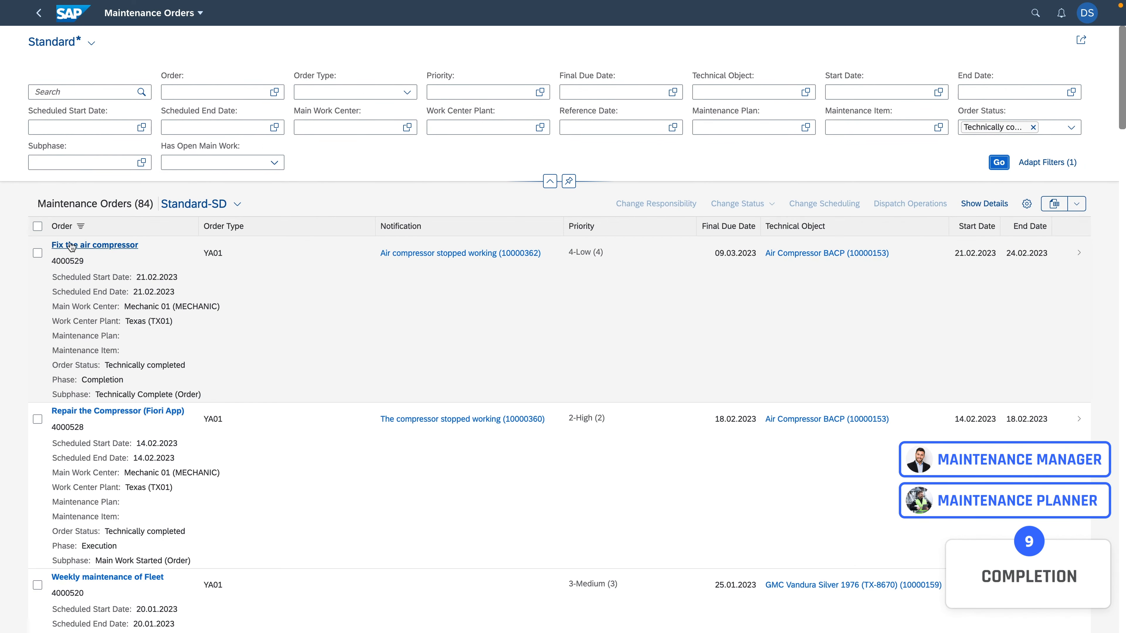
Step: Open the technically completed Fix the air compressor order, examine its details and related apps, and return to the home page
{"action": "left_click", "coordinate": [1080, 256]}
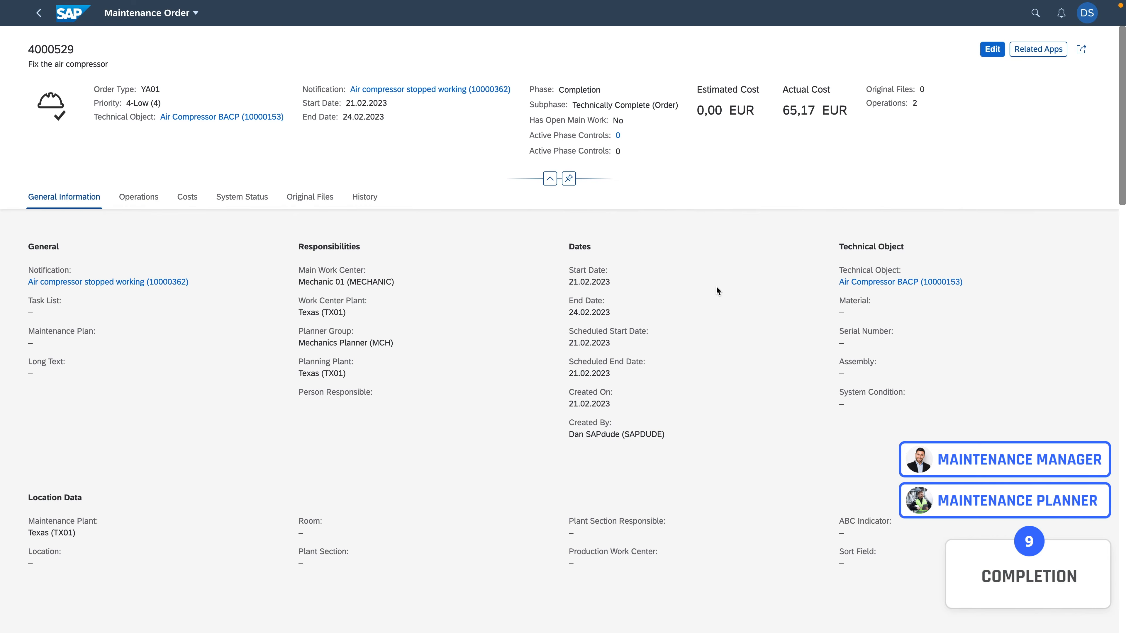
{"action": "scroll", "coordinate": [716, 287], "scroll_direction": "down", "scroll_amount": 5}
{"action": "scroll", "coordinate": [716, 287], "scroll_direction": "up", "scroll_amount": 3}
{"action": "left_click", "coordinate": [1047, 54]}
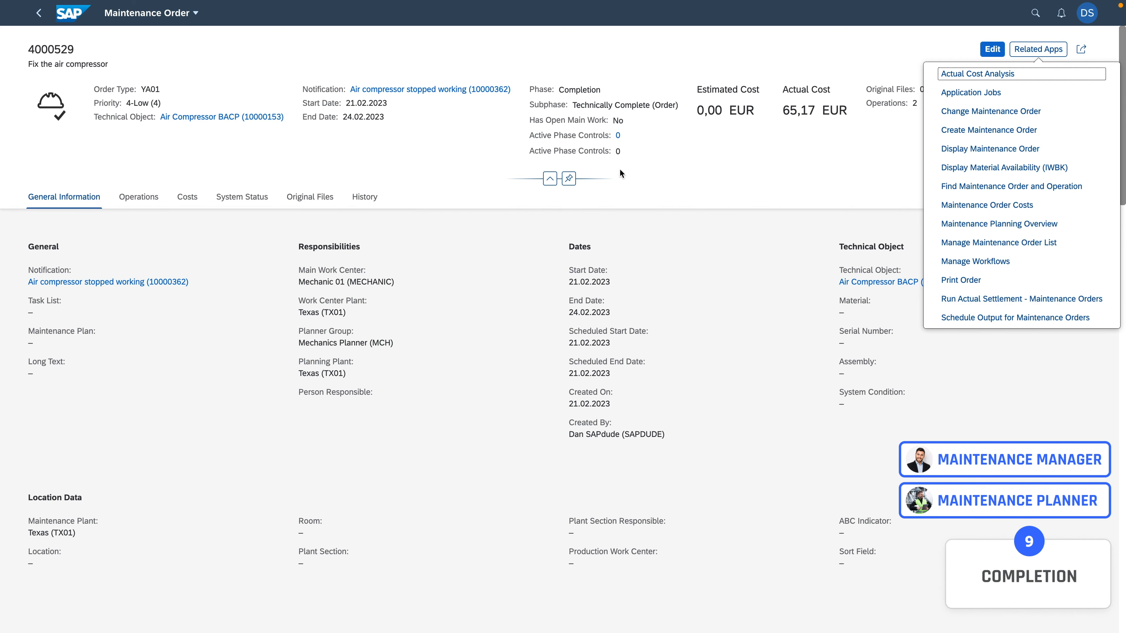
{"action": "left_click", "coordinate": [666, 207]}
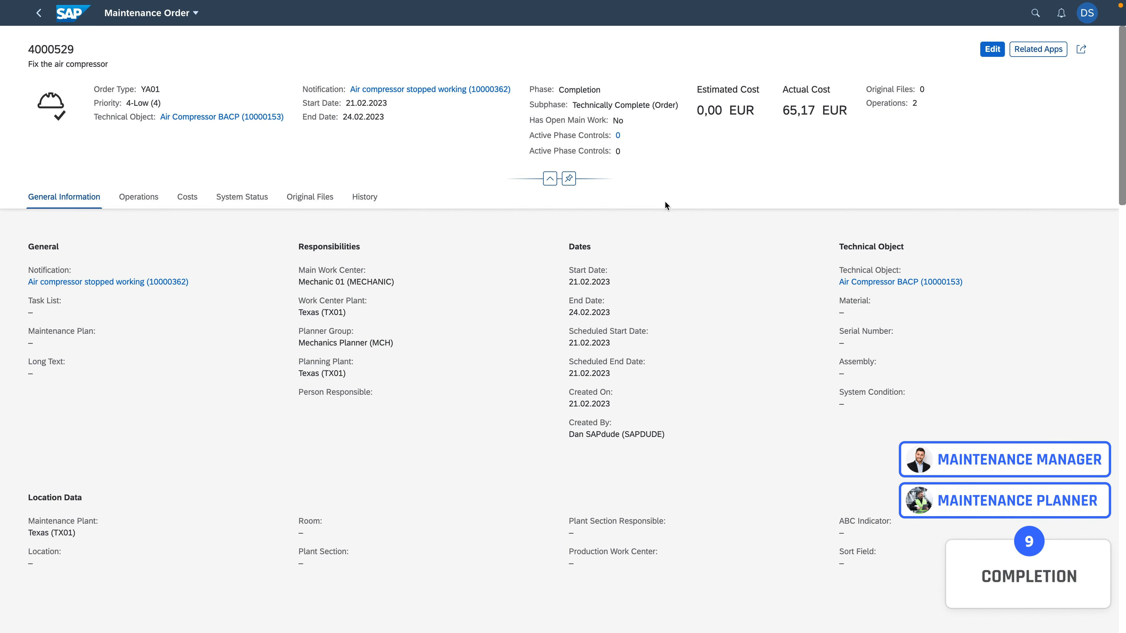
{"action": "left_click", "coordinate": [74, 17]}
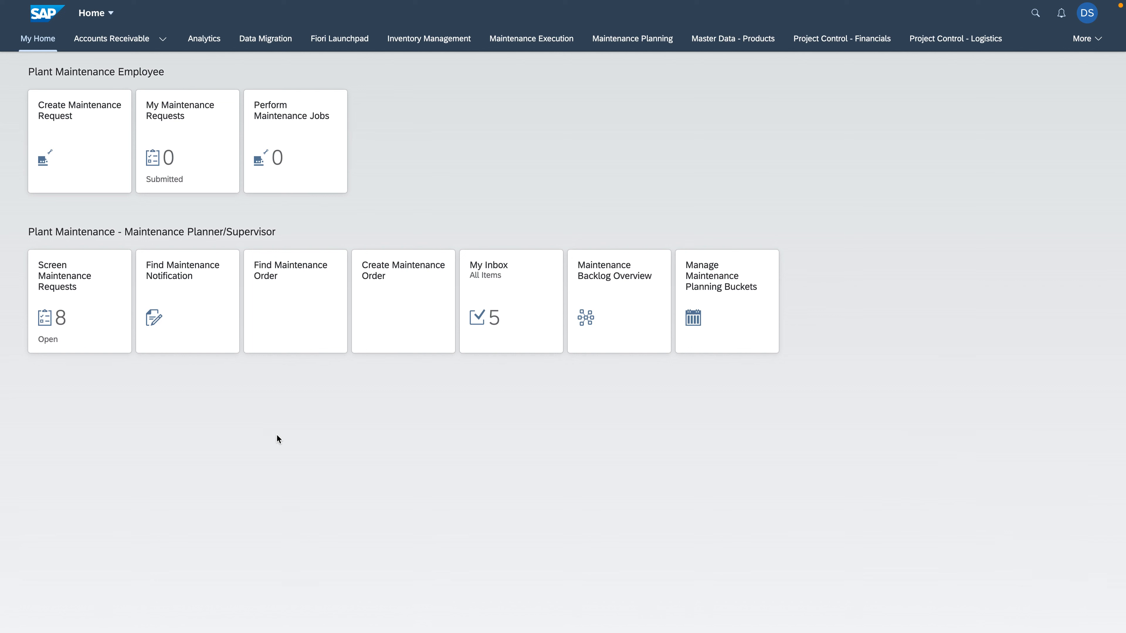